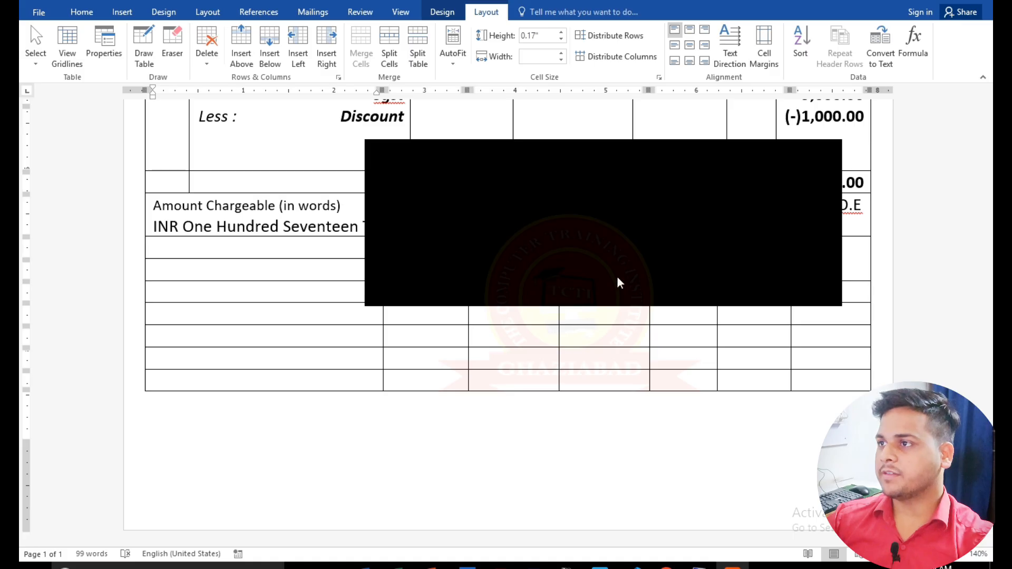
Switch to the PDF bill, copy the HSN/SAC heading from its tax table, and return to the Word document.
{"action": "key", "text": "alt+Tab"}
{"action": "key", "text": "Tab"}
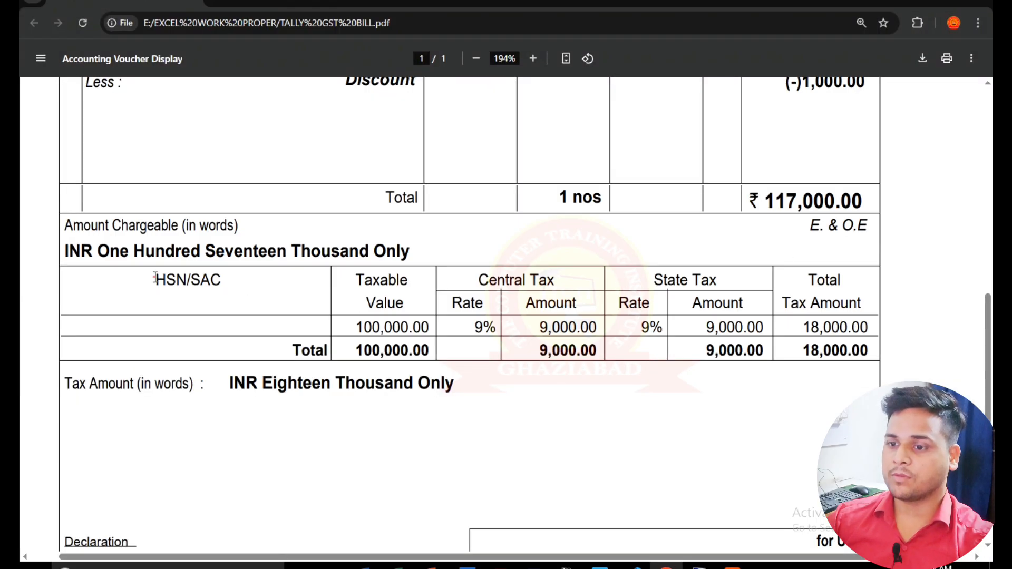
{"action": "left_click_drag", "start_coordinate": [155, 279], "coordinate": [242, 291]}
{"action": "key", "text": "ctrl+c"}
{"action": "key", "text": "alt+Tab"}
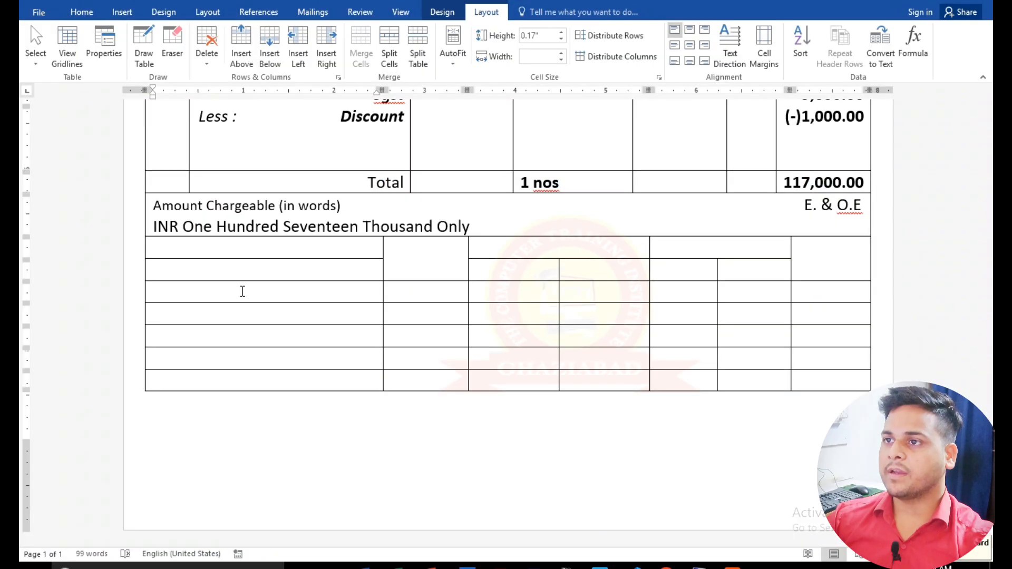
{"action": "key", "text": "alt+Tab"}
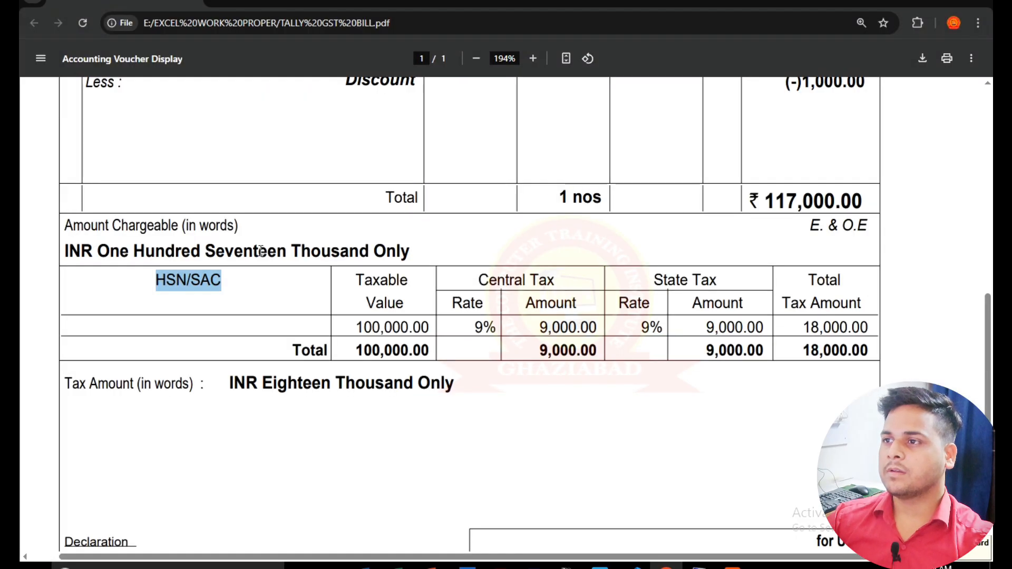
{"action": "key", "text": "alt+Tab"}
{"action": "key", "text": "alt+Tab"}
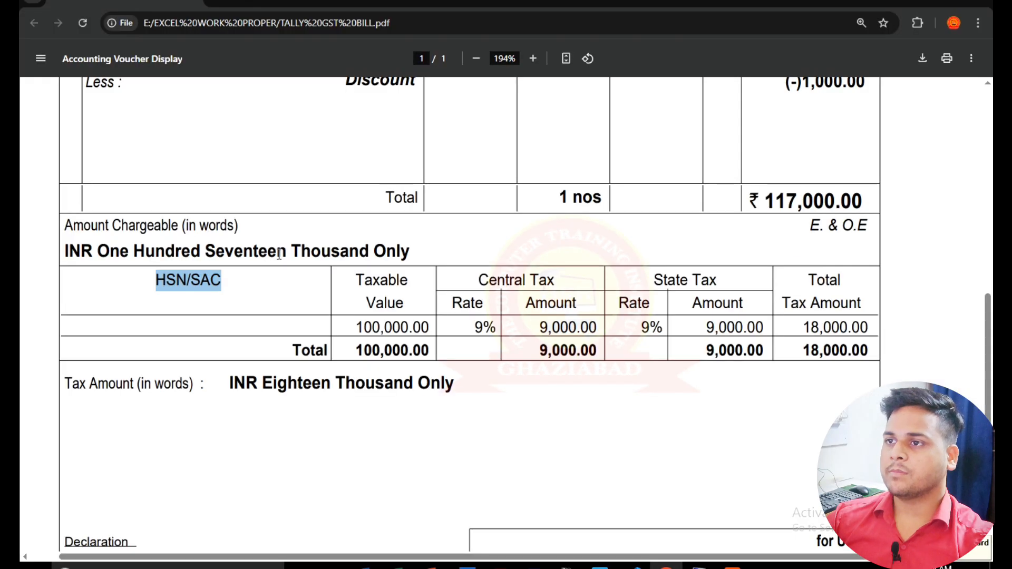
{"action": "key", "text": "alt+Tab"}
Merge the two header cells in the tax table's first column and paste HSN/SAC into the merged cell.
{"action": "left_click_drag", "start_coordinate": [278, 249], "coordinate": [278, 275]}
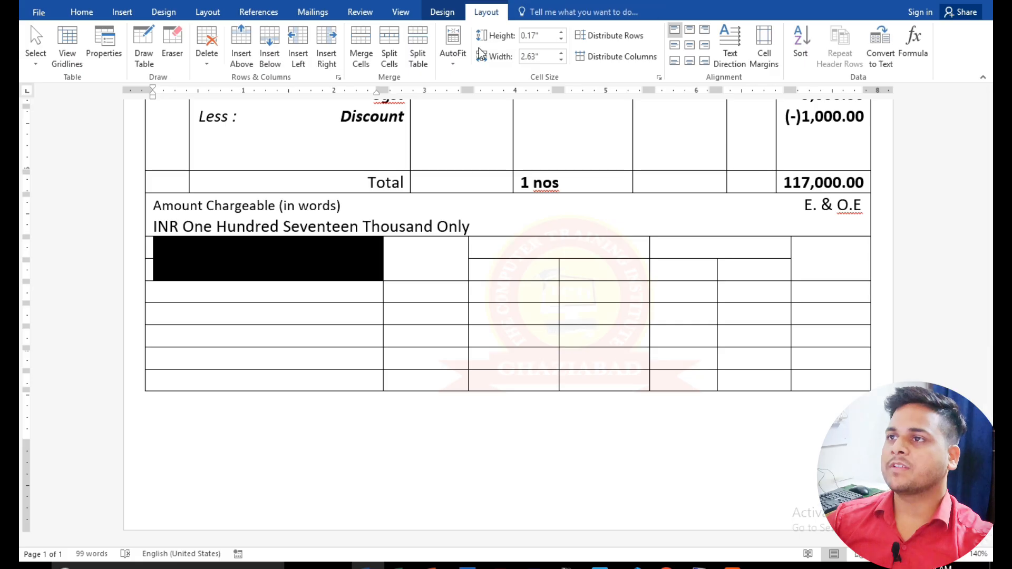
{"action": "left_click", "coordinate": [384, 45]}
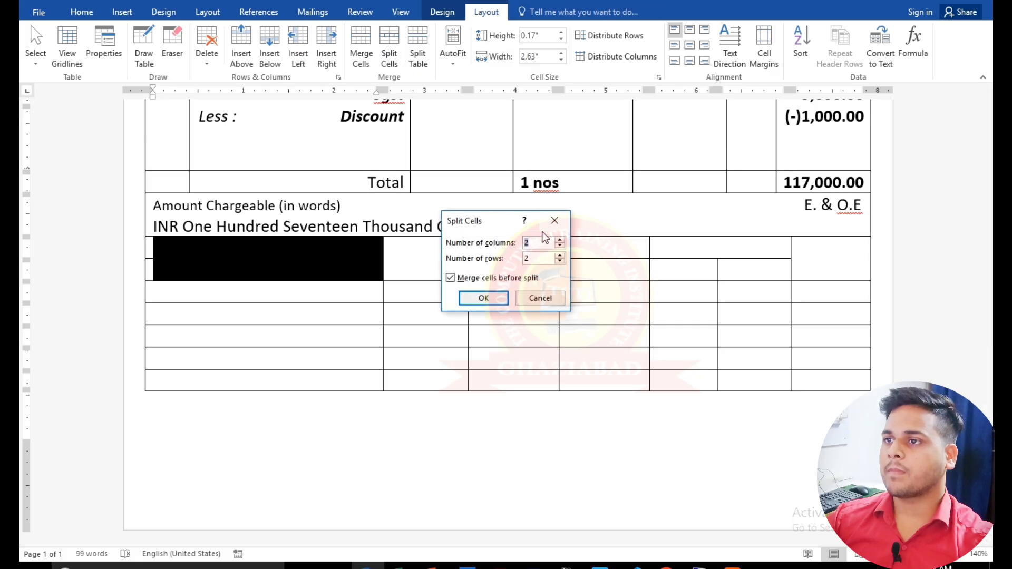
{"action": "left_click", "coordinate": [554, 222]}
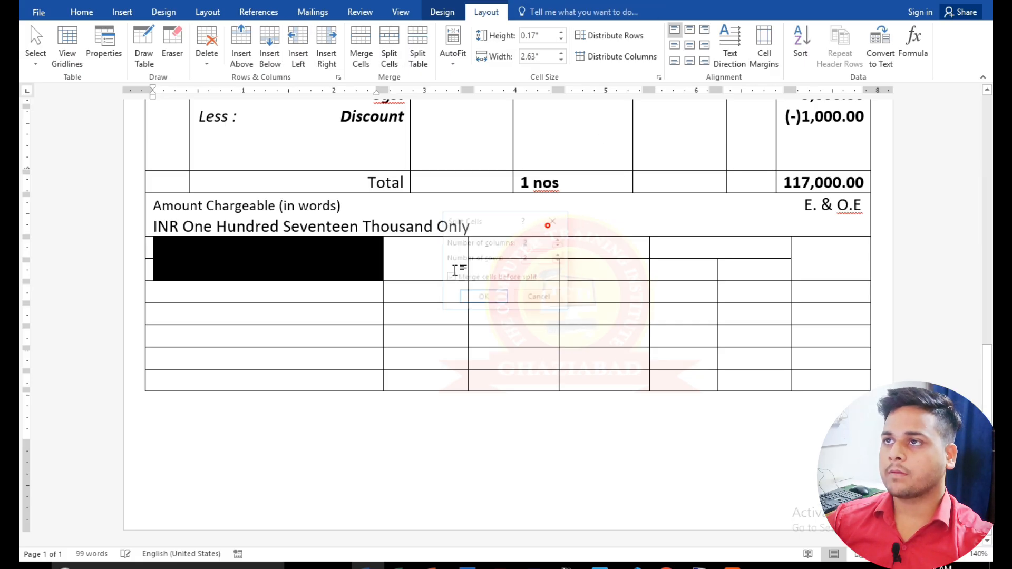
{"action": "left_click", "coordinate": [361, 45]}
{"action": "key", "text": "ctrl+v"}
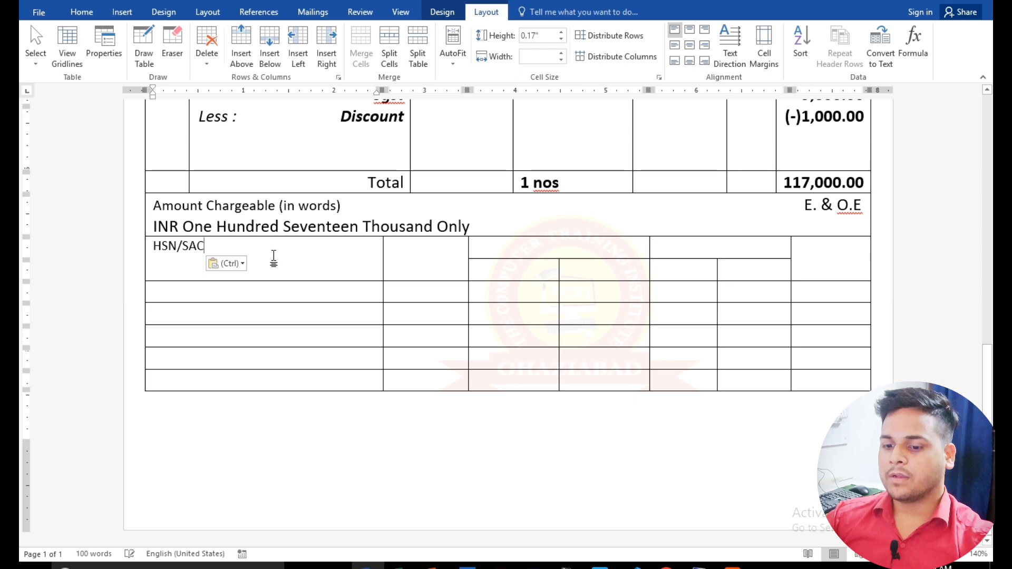
Replace the pasted HSN/SAC heading with a copy that takes the document's text formatting, and centre it.
{"action": "key", "text": "alt+Tab"}
{"action": "key", "text": "alt+Tab"}
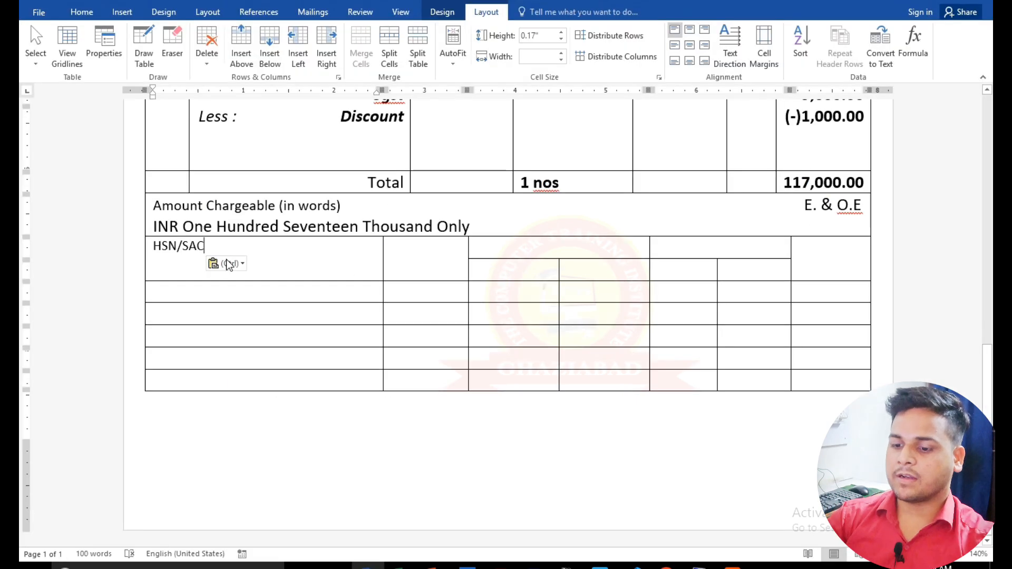
{"action": "key", "text": "ctrl+e"}
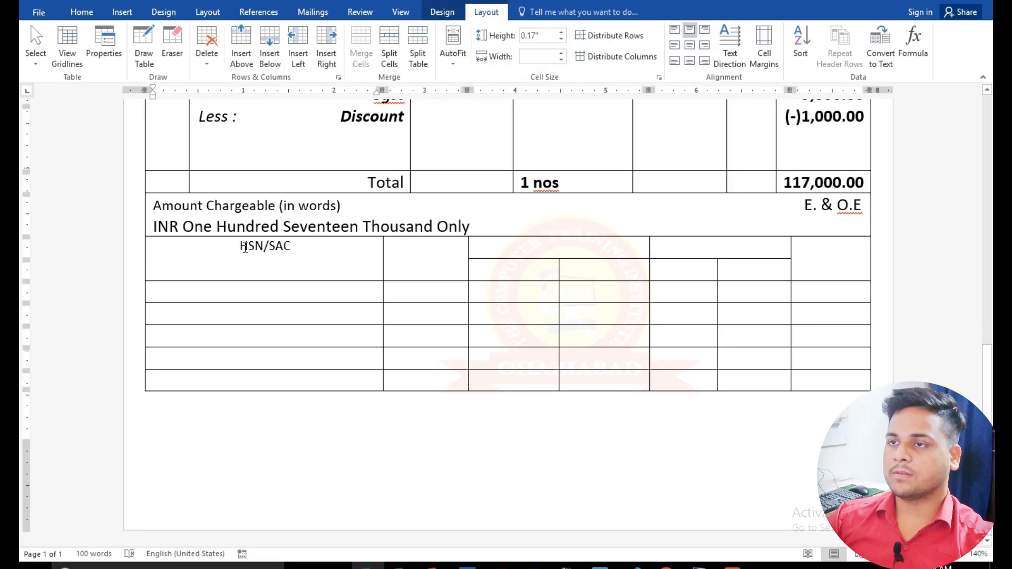
{"action": "key", "text": "ctrl+l"}
{"action": "triple_click", "coordinate": [292, 252]}
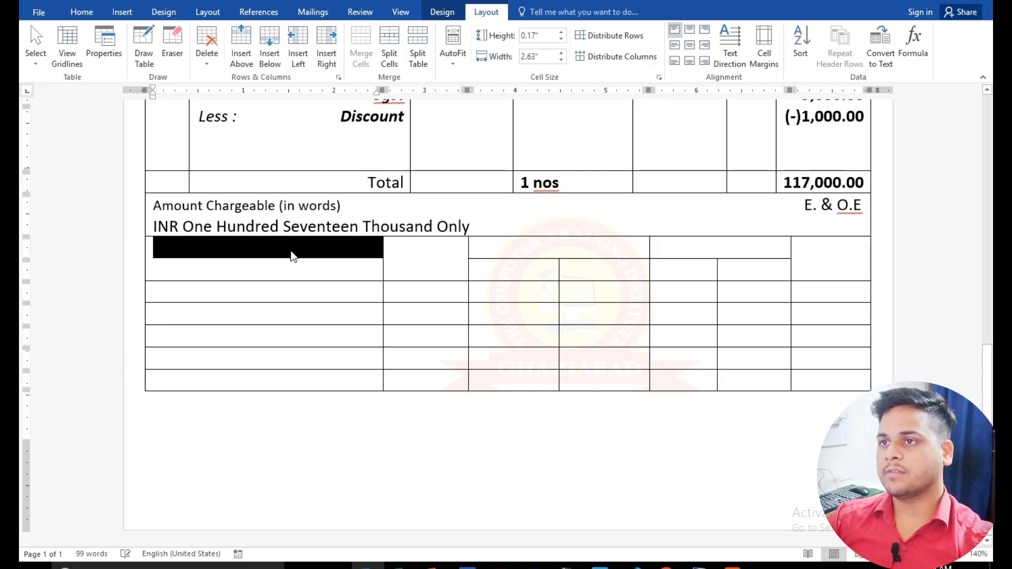
{"action": "type", "text": "HSN/SAC"}
{"action": "left_click", "coordinate": [245, 267]}
{"action": "left_click", "coordinate": [257, 294]}
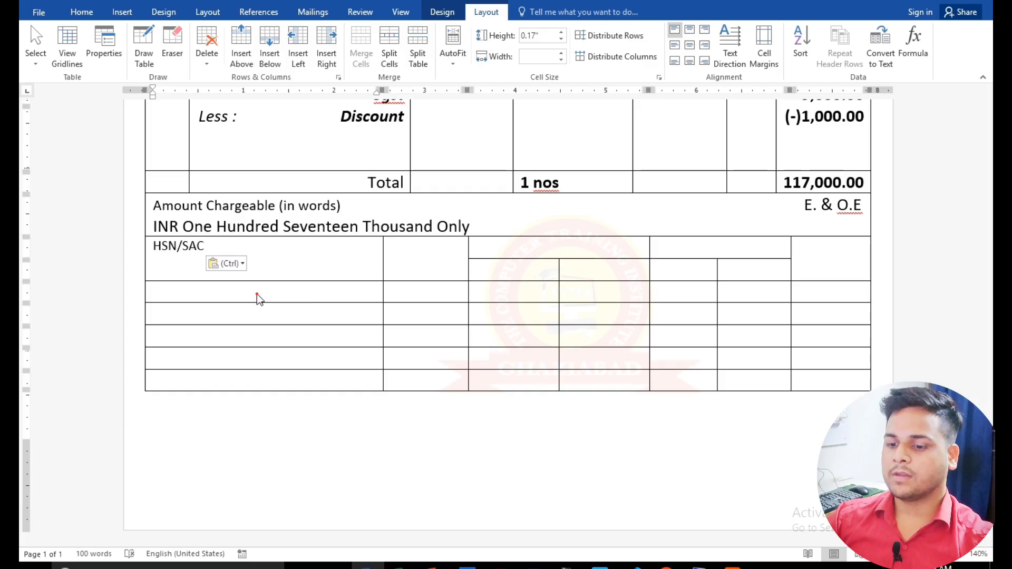
{"action": "key", "text": "ctrl+e"}
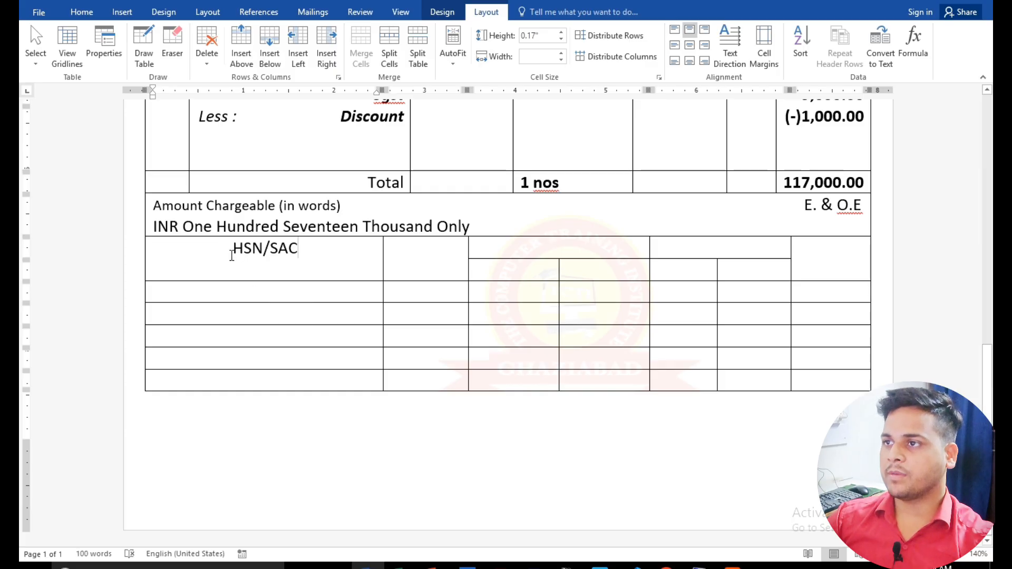
Copy Taxable from the PDF bill into the tax table's second header cell in Word and centre it.
{"action": "key", "text": "alt+Tab"}
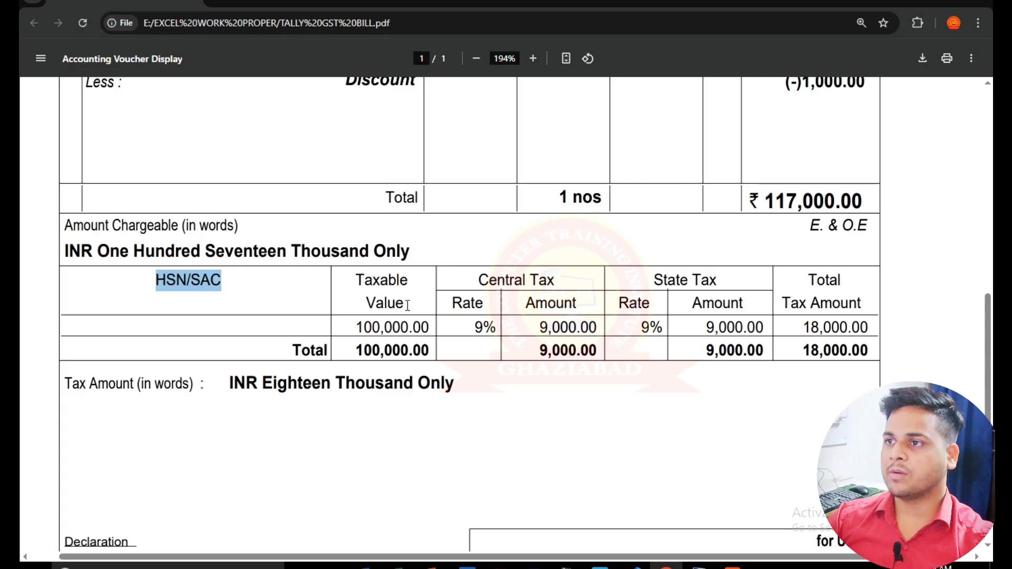
{"action": "left_click_drag", "start_coordinate": [408, 306], "coordinate": [407, 278]}
{"action": "key", "text": "ctrl+c"}
{"action": "left_click", "coordinate": [358, 285]}
{"action": "key", "text": "alt+Tab"}
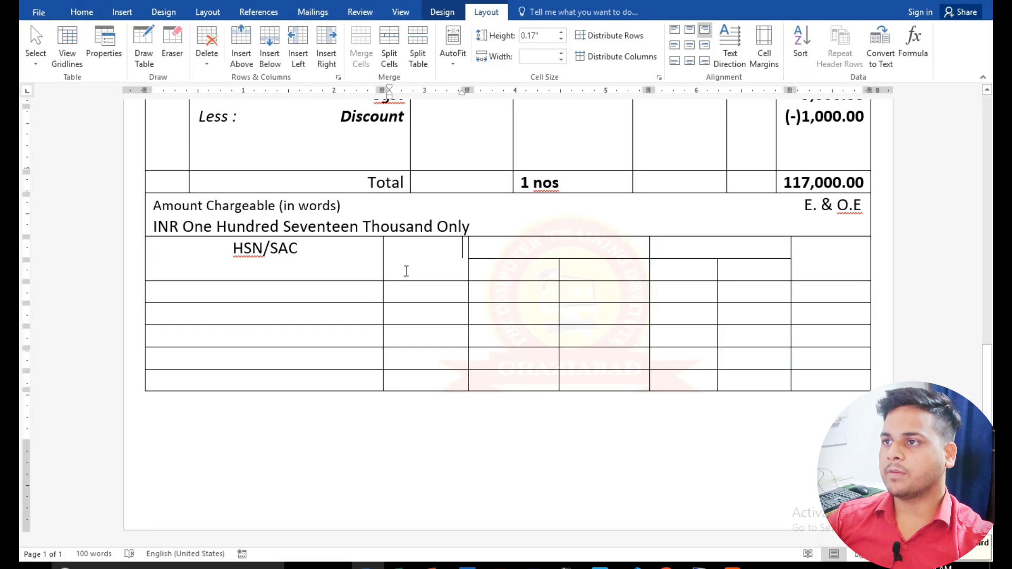
{"action": "left_click", "coordinate": [408, 253]}
{"action": "key", "text": "ctrl+v"}
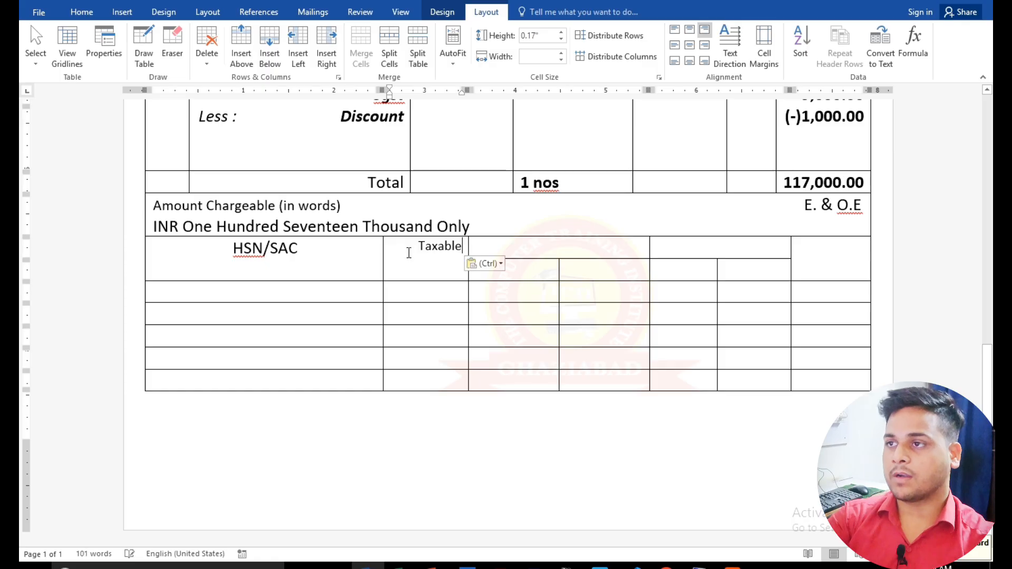
{"action": "key", "text": "ctrl+e"}
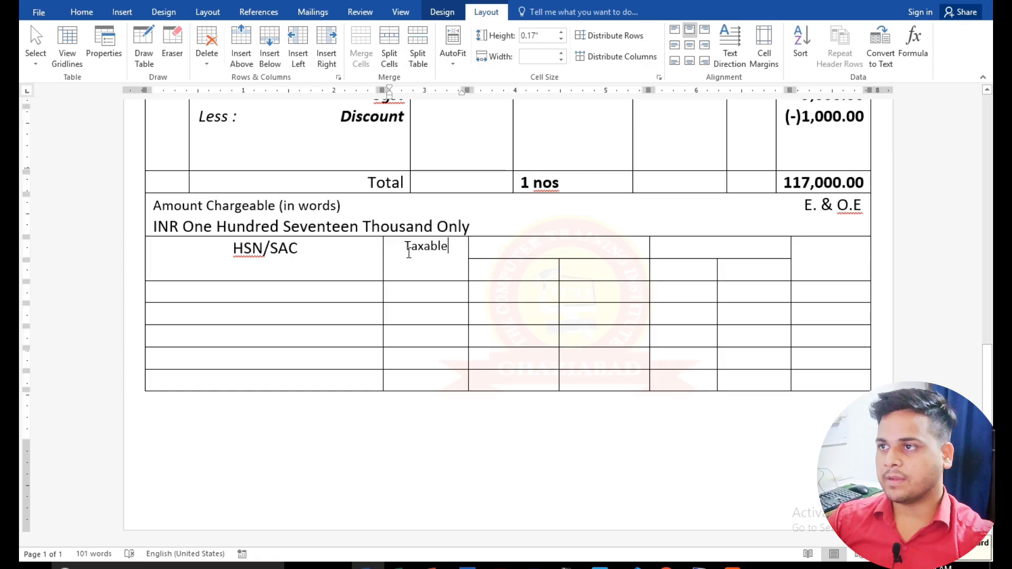
Copy Value from the PDF bill and paste it beneath Taxable in Word using the document's text formatting.
{"action": "key", "text": "alt+Tab"}
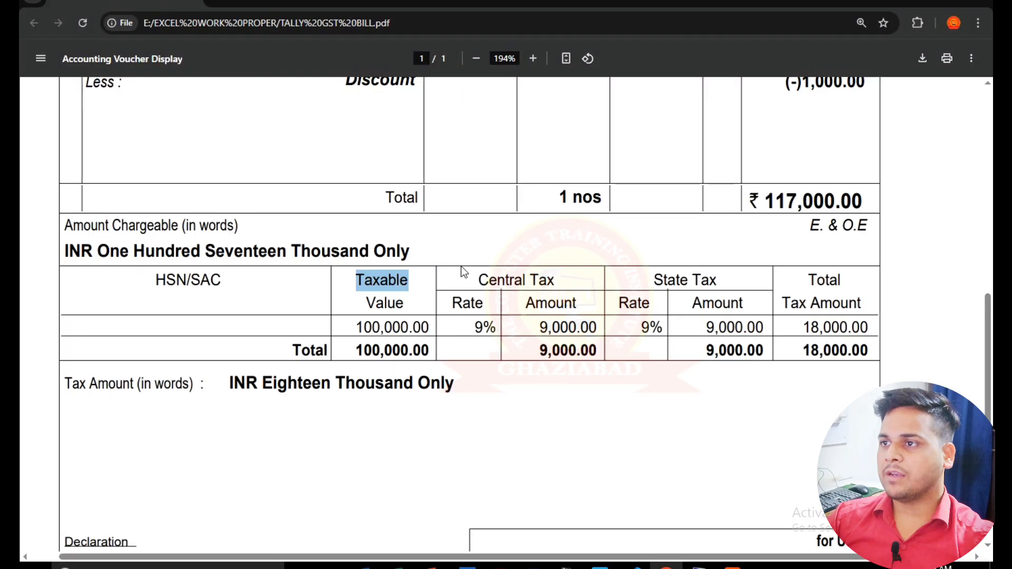
{"action": "left_click", "coordinate": [403, 306]}
{"action": "left_click_drag", "start_coordinate": [367, 305], "coordinate": [409, 305]}
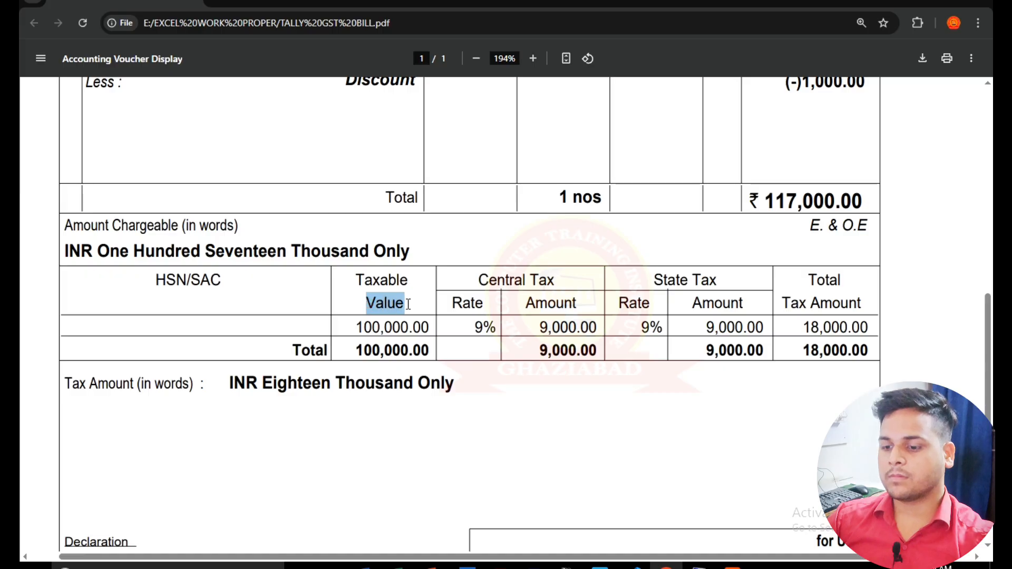
{"action": "key", "text": "ctrl+c"}
{"action": "key", "text": "alt+Tab"}
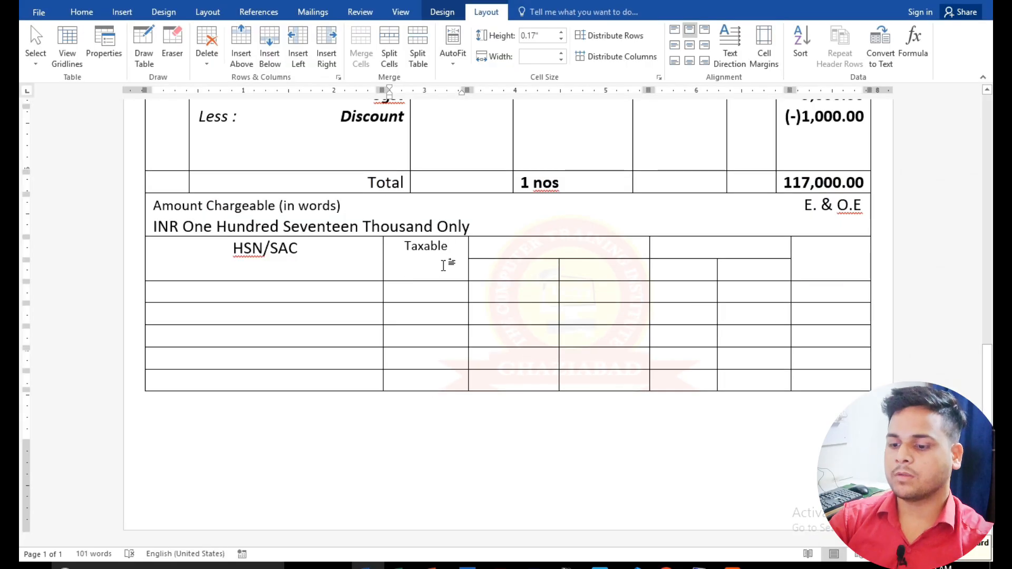
{"action": "key", "text": "ctrl+v"}
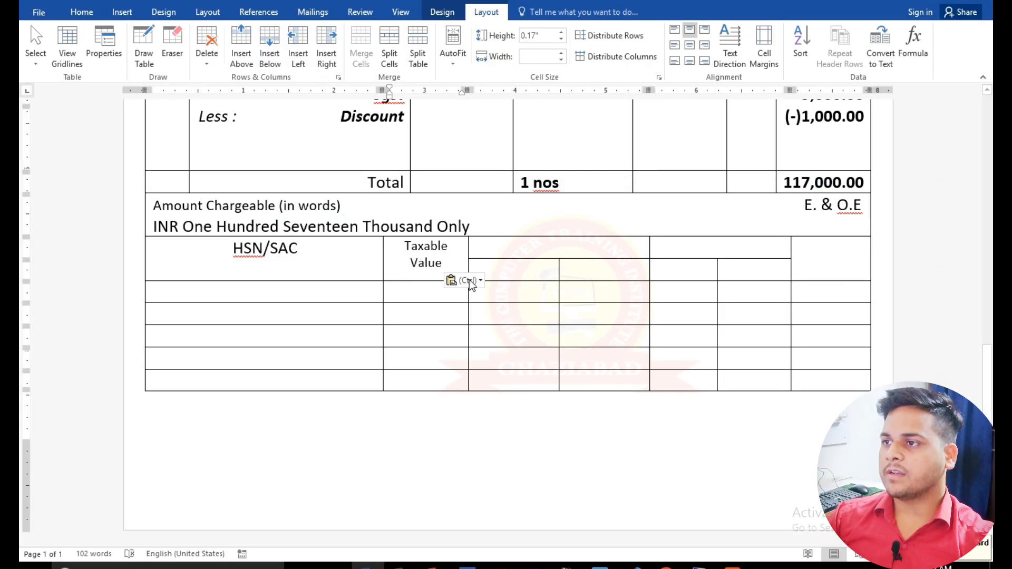
{"action": "left_click", "coordinate": [460, 281]}
{"action": "left_click", "coordinate": [491, 317]}
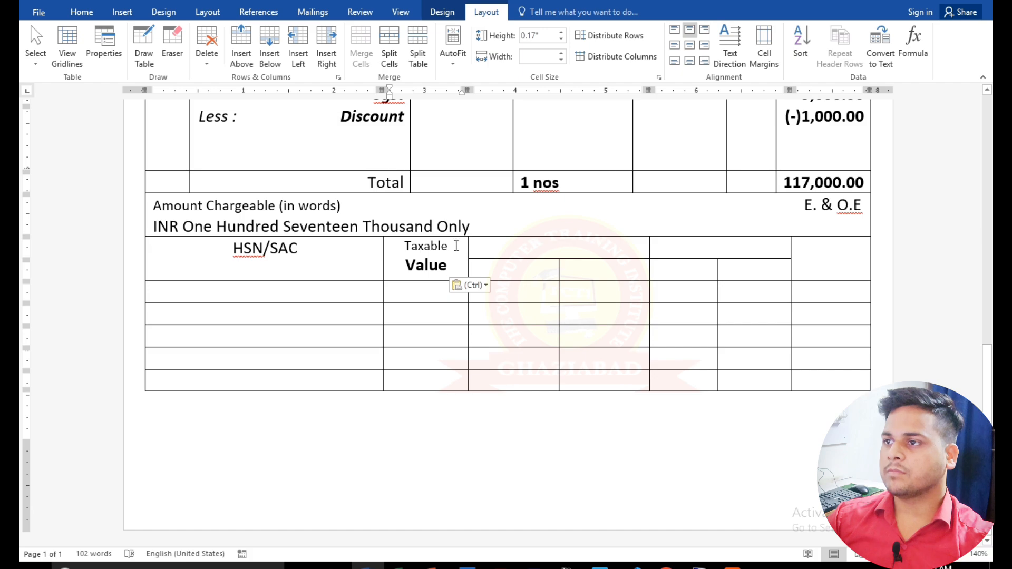
Replace Taxable in the Word header with a fresh copy from the PDF bill that matches the bold Value text.
{"action": "left_click", "coordinate": [455, 246]}
{"action": "left_click_drag", "start_coordinate": [455, 246], "coordinate": [395, 246]}
{"action": "key", "text": "BackSpace"}
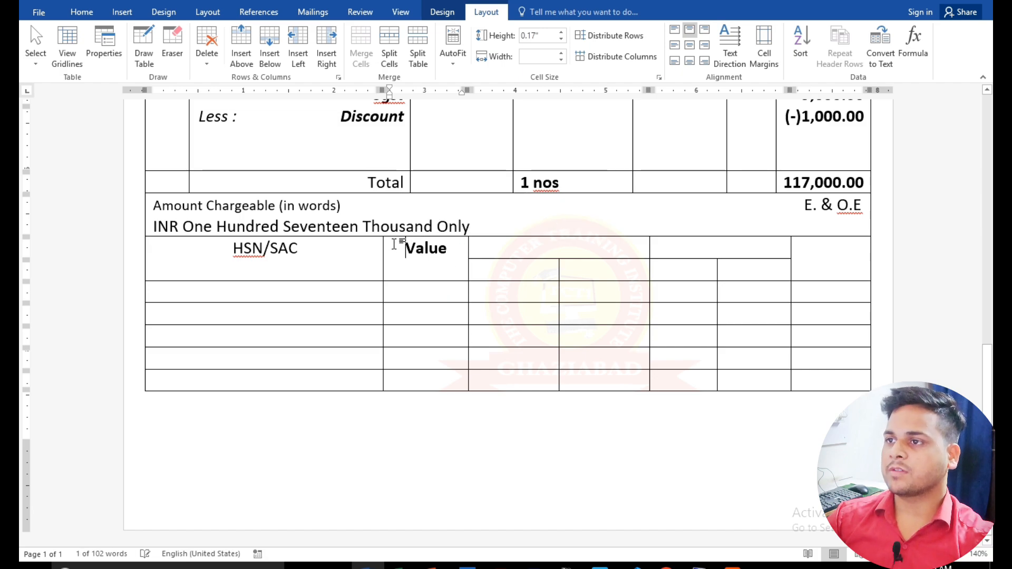
{"action": "key", "text": "alt+Tab"}
{"action": "left_click_drag", "start_coordinate": [414, 284], "coordinate": [363, 284]}
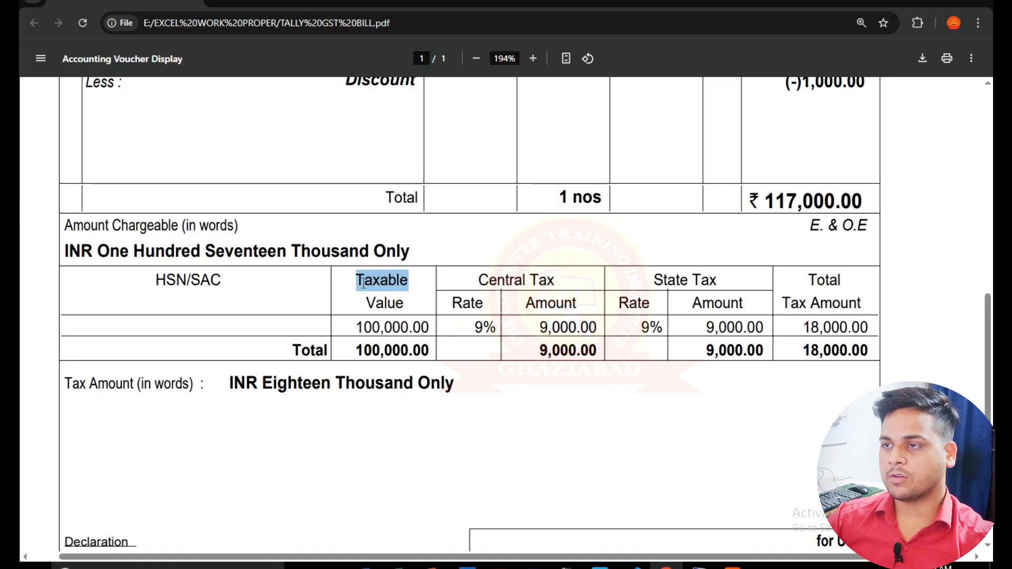
{"action": "key", "text": "alt+Tab"}
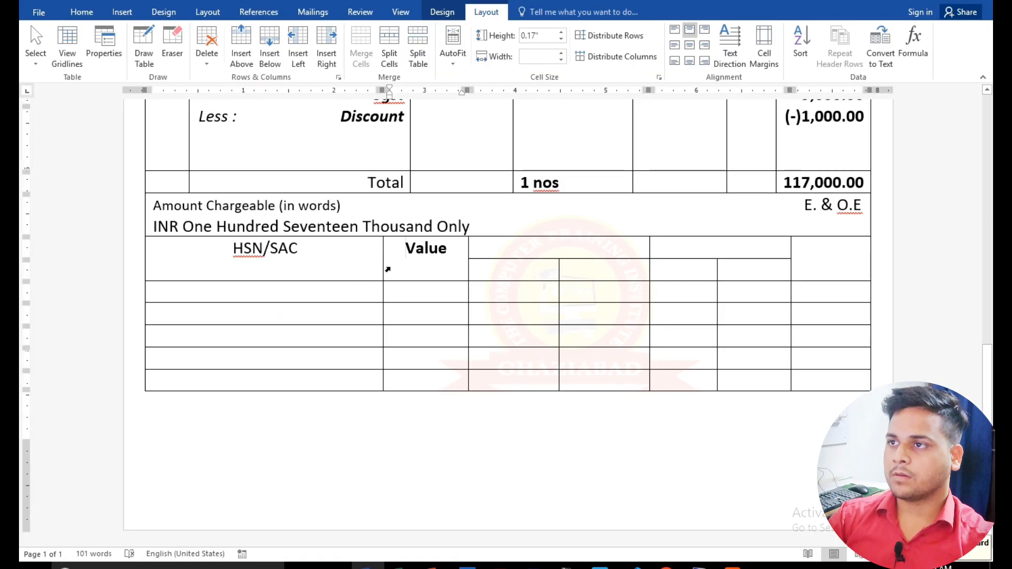
{"action": "key", "text": "Return"}
{"action": "key", "text": "ctrl+v"}
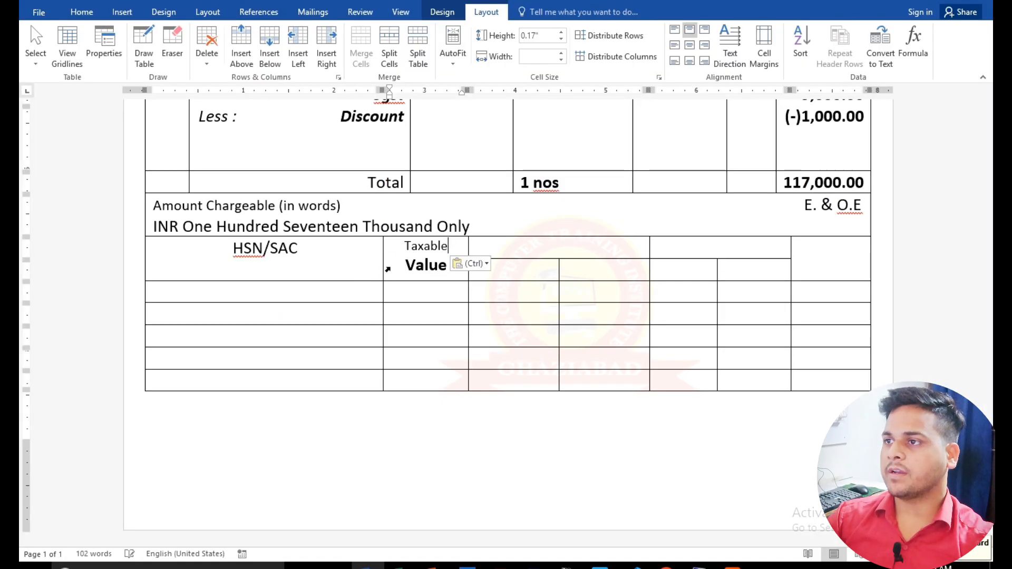
{"action": "left_click", "coordinate": [471, 265]}
{"action": "left_click", "coordinate": [503, 299]}
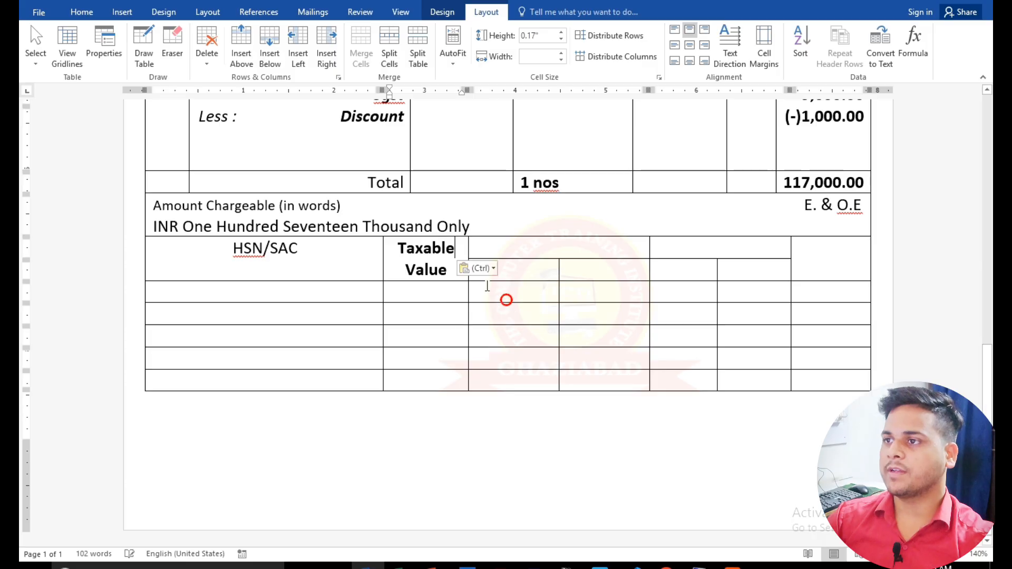
{"action": "left_click", "coordinate": [440, 269]}
Copy Central Tax from the PDF bill and paste it centred in the tax table's third header cell in Word.
{"action": "key", "text": "alt+Tab"}
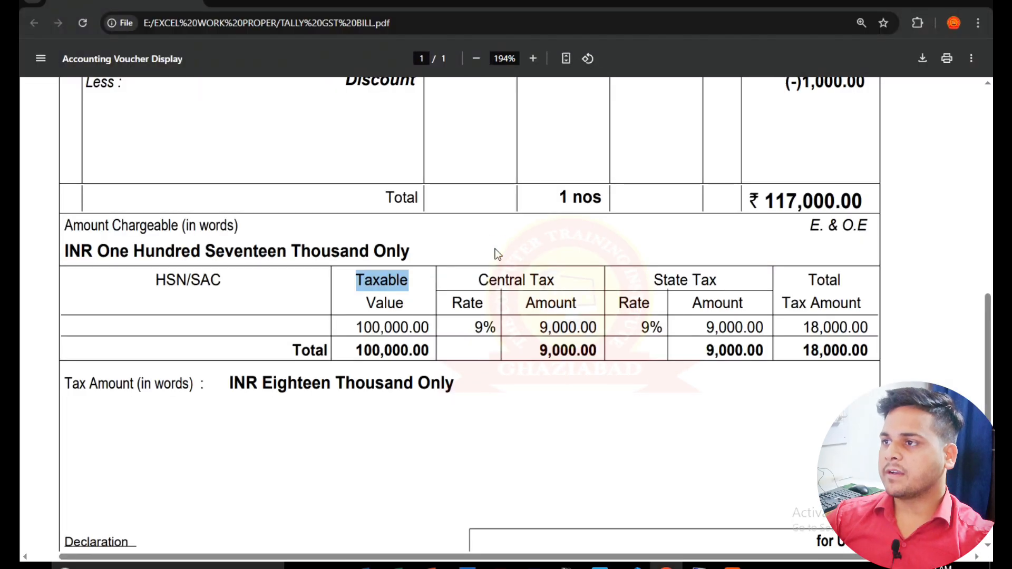
{"action": "left_click_drag", "start_coordinate": [565, 278], "coordinate": [479, 280]}
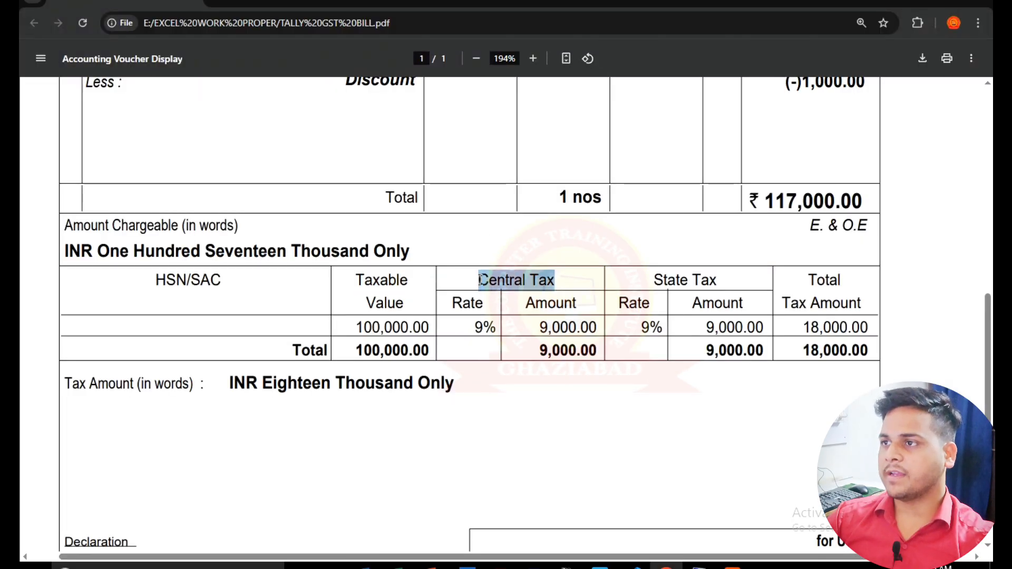
{"action": "key", "text": "ctrl+c"}
{"action": "key", "text": "alt+Tab"}
{"action": "left_click", "coordinate": [508, 257]}
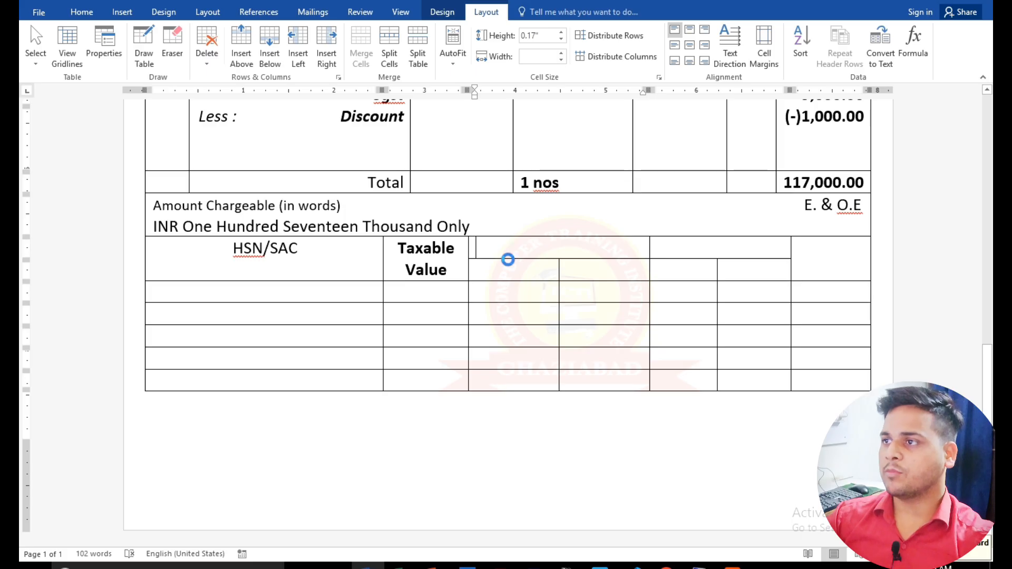
{"action": "key", "text": "ctrl+v"}
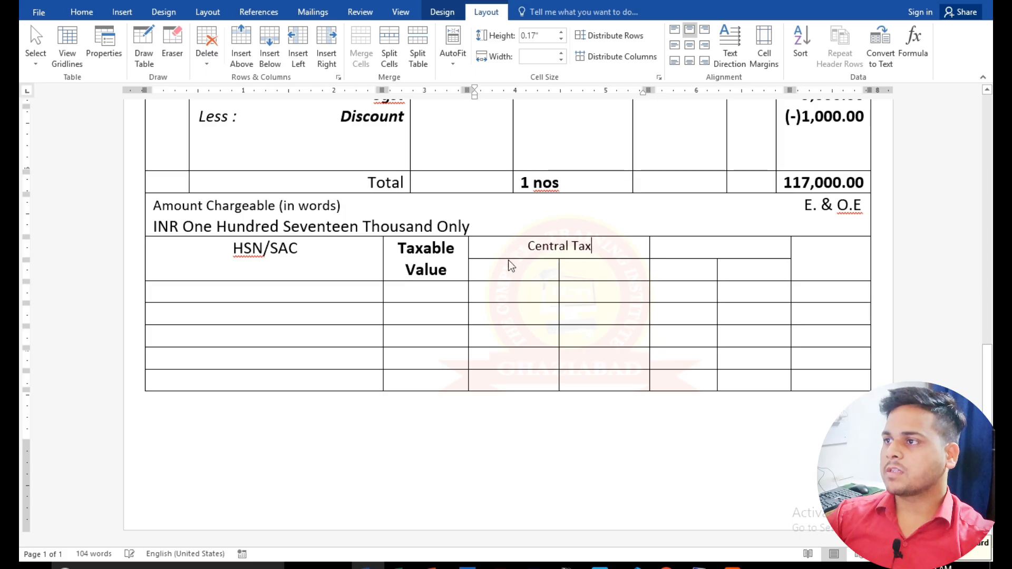
Copy State Tax from the PDF bill into the header cell beside Central Tax in Word and centre it.
{"action": "key", "text": "alt+Tab"}
{"action": "left_click", "coordinate": [725, 274]}
{"action": "left_click_drag", "start_coordinate": [725, 274], "coordinate": [655, 279]}
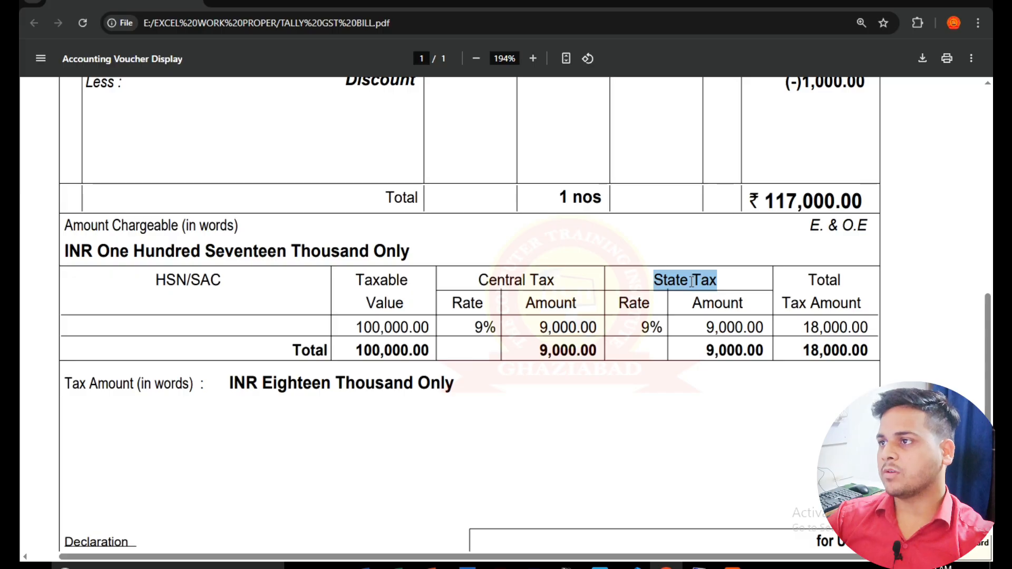
{"action": "key", "text": "ctrl+c"}
{"action": "key", "text": "alt+Tab"}
{"action": "left_click", "coordinate": [676, 251]}
{"action": "key", "text": "ctrl+v"}
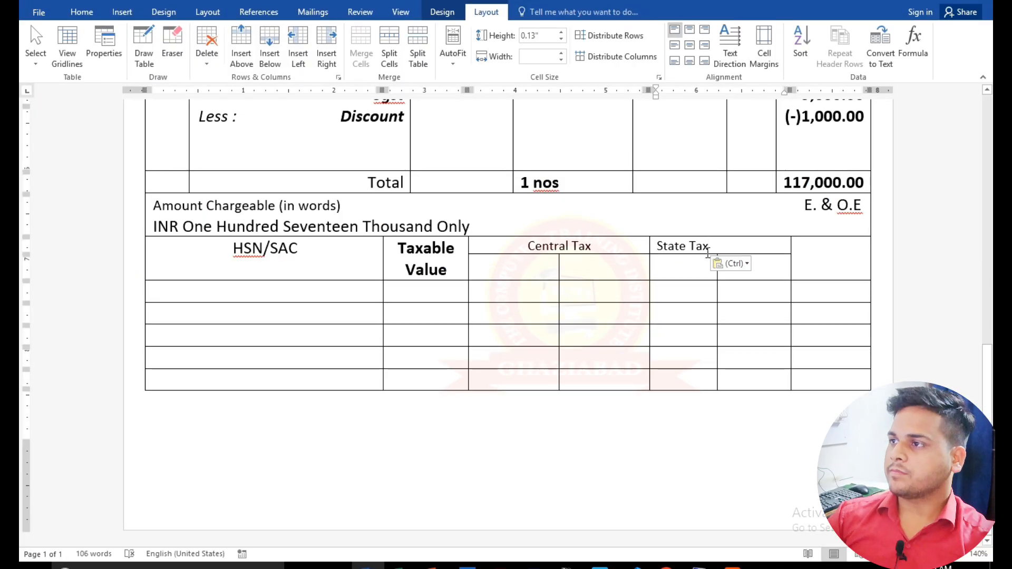
{"action": "key", "text": "ctrl+e"}
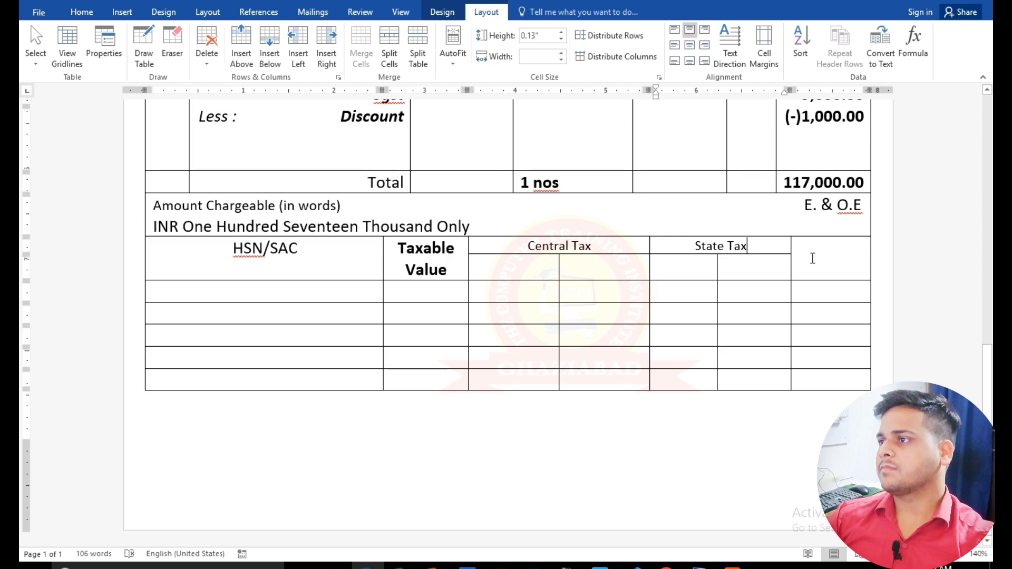
Copy Total from the PDF bill into the tax table's last header cell in Word and centre it.
{"action": "key", "text": "alt+Tab"}
{"action": "key", "text": "alt+Tab"}
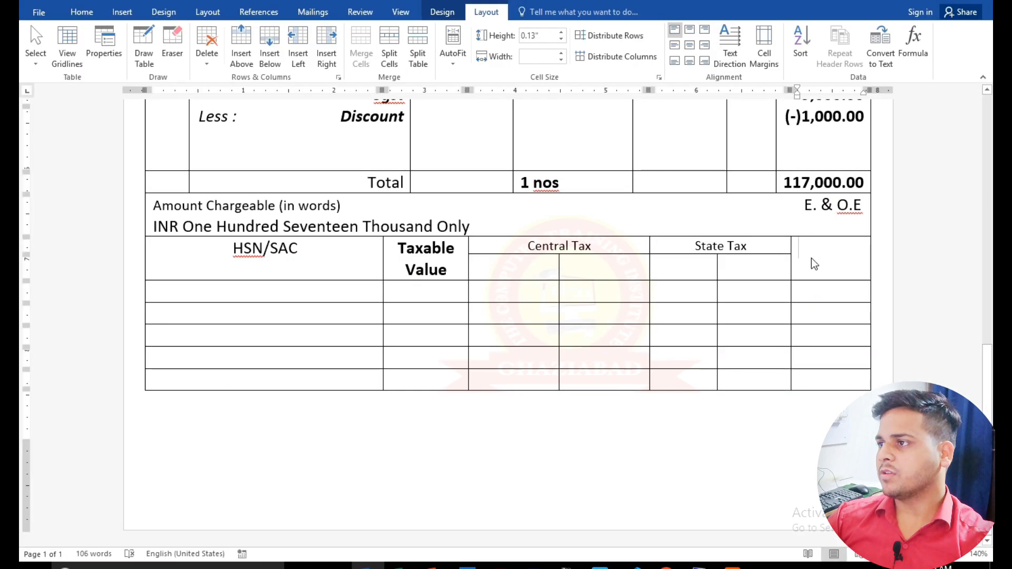
{"action": "key", "text": "alt+Tab"}
{"action": "left_click_drag", "start_coordinate": [810, 280], "coordinate": [856, 281]}
{"action": "key", "text": "alt+Tab"}
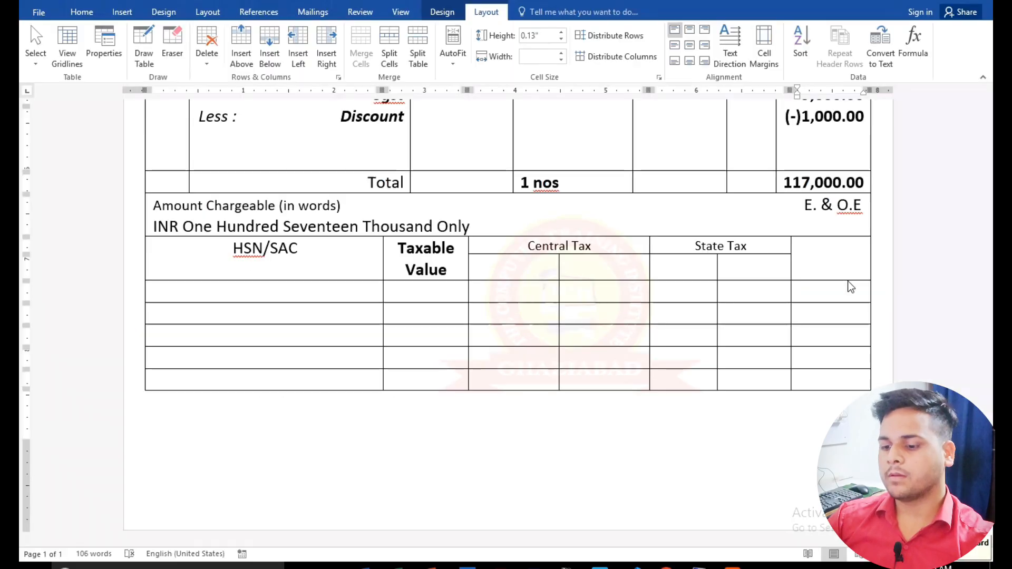
{"action": "left_click", "coordinate": [831, 274]}
{"action": "key", "text": "ctrl+v"}
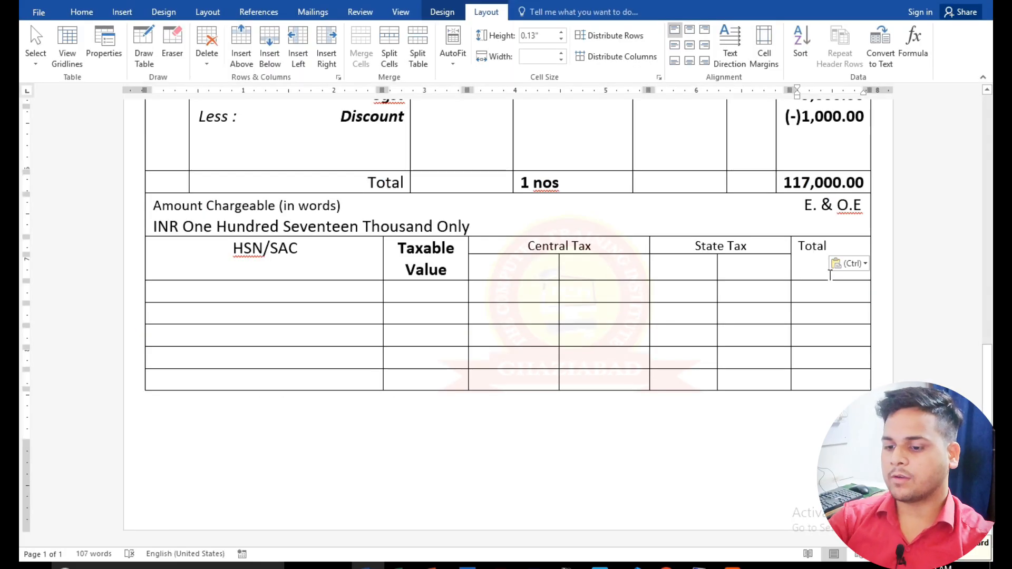
{"action": "key", "text": "ctrl+e"}
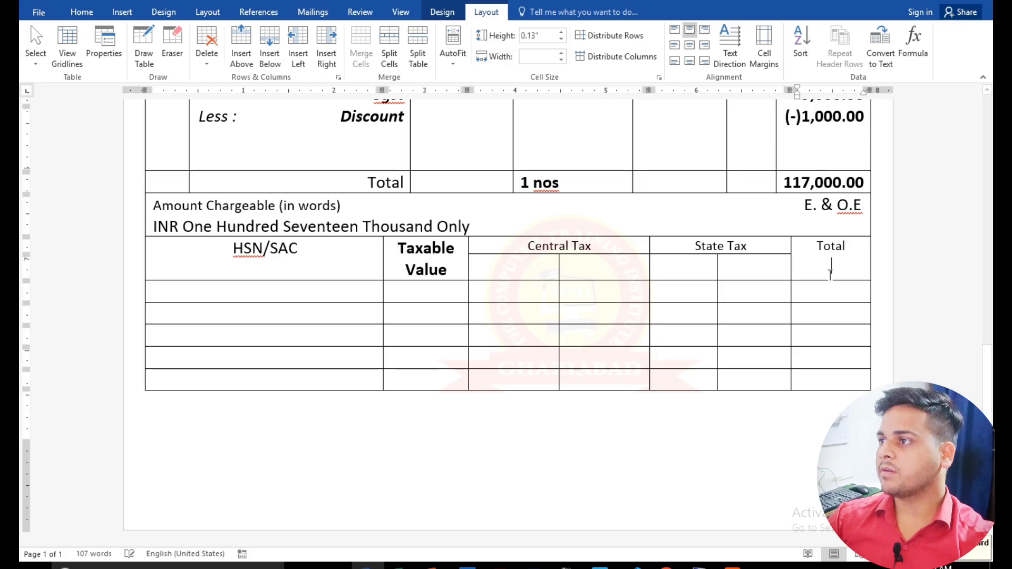
Copy Tax Amount from the PDF bill and paste it beneath Total in the last header cell in Word.
{"action": "key", "text": "alt+Tab"}
{"action": "left_click_drag", "start_coordinate": [869, 301], "coordinate": [774, 296]}
{"action": "key", "text": "alt+Tab"}
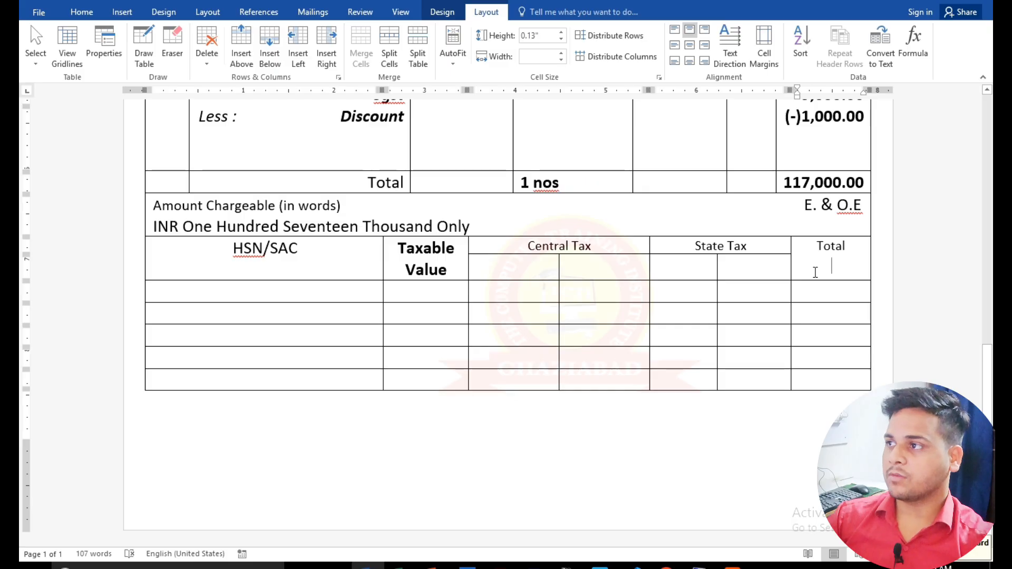
{"action": "key", "text": "ctrl+v"}
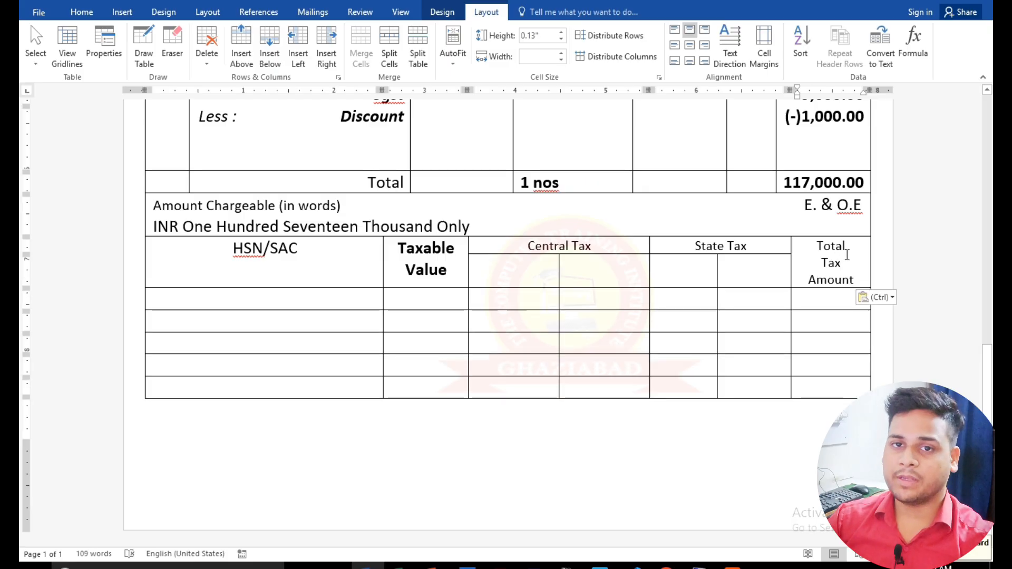
Try left-aligning Tax Amount beneath Total in the Word table, using the PDF bill as reference.
{"action": "key", "text": "alt+Tab"}
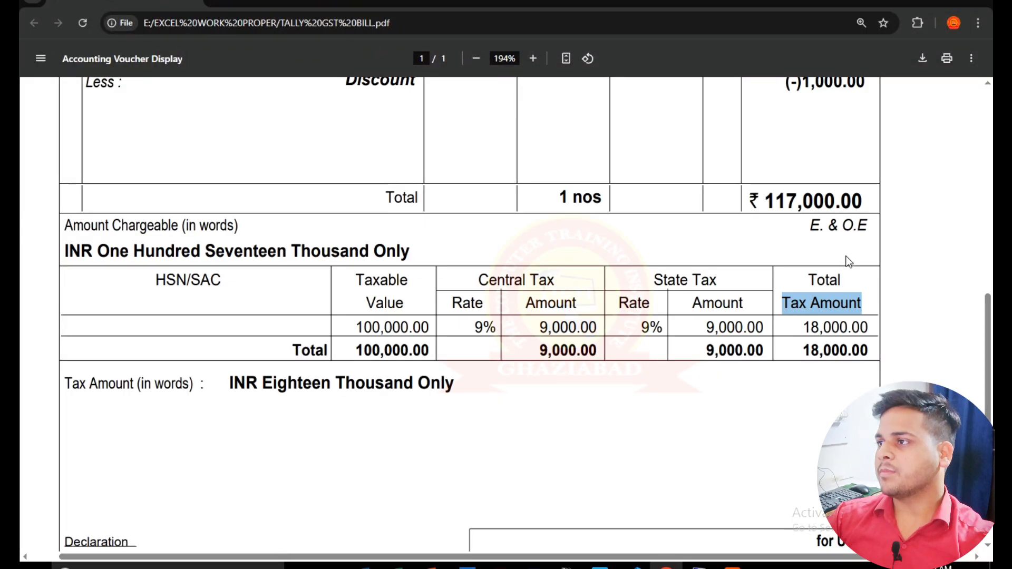
{"action": "key", "text": "alt+Tab"}
{"action": "left_click", "coordinate": [825, 263]}
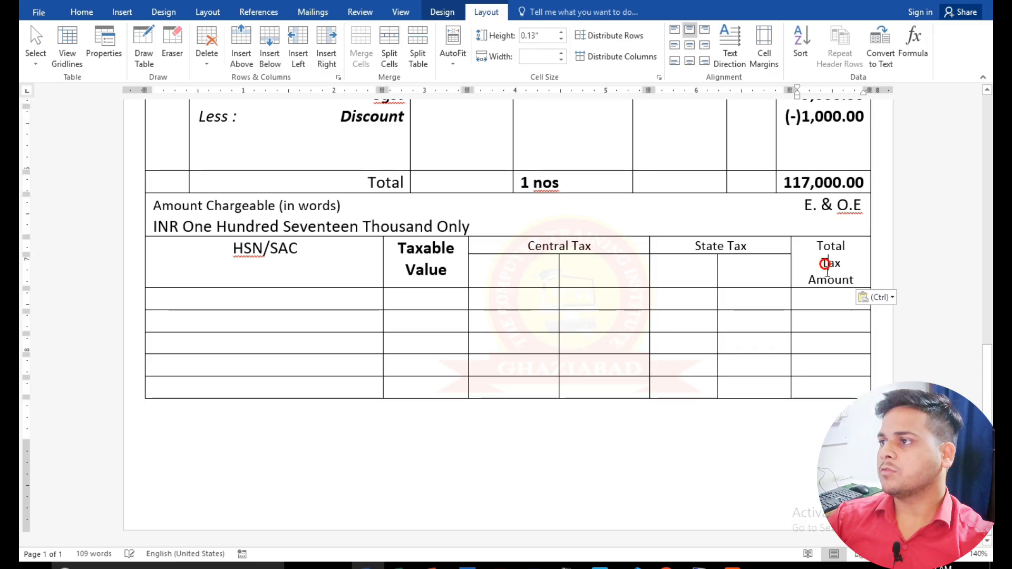
{"action": "key", "text": "ctrl+l"}
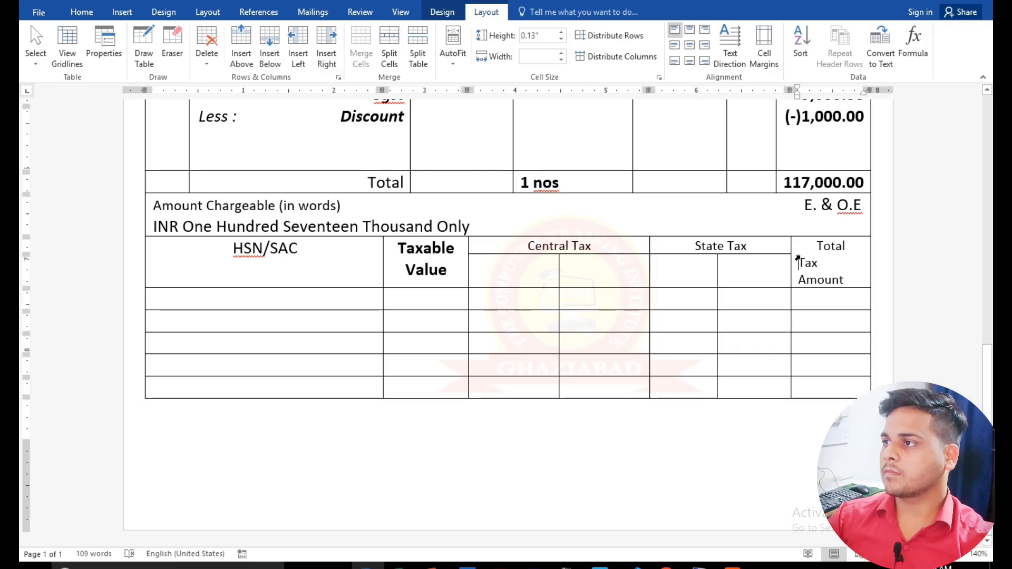
{"action": "left_click_drag", "start_coordinate": [803, 255], "coordinate": [836, 283]}
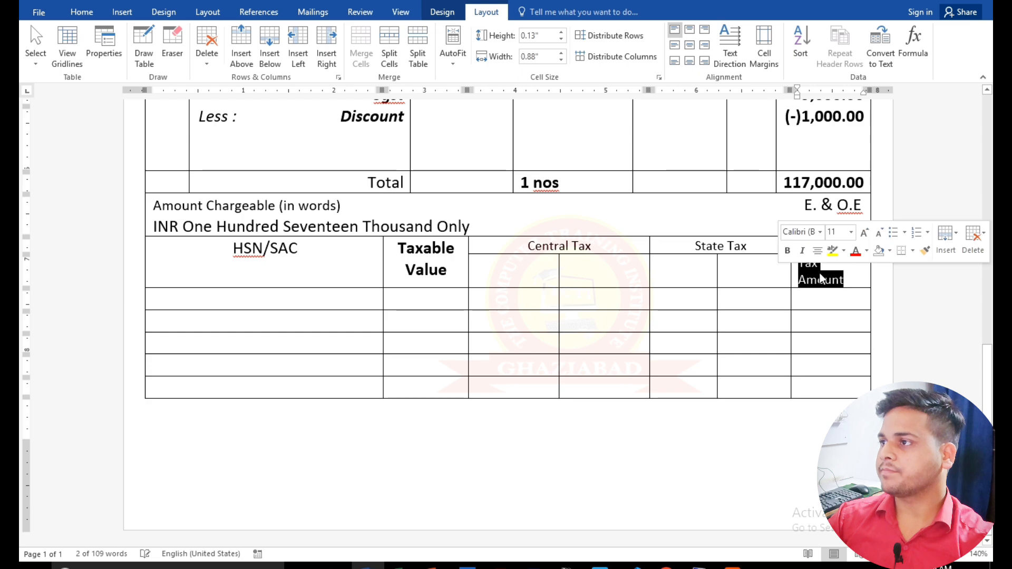
{"action": "left_click", "coordinate": [850, 264]}
Widen the tax table's last column slightly so that Tax Amount fits on one line beneath Total.
{"action": "left_click_drag", "start_coordinate": [808, 245], "coordinate": [830, 387]}
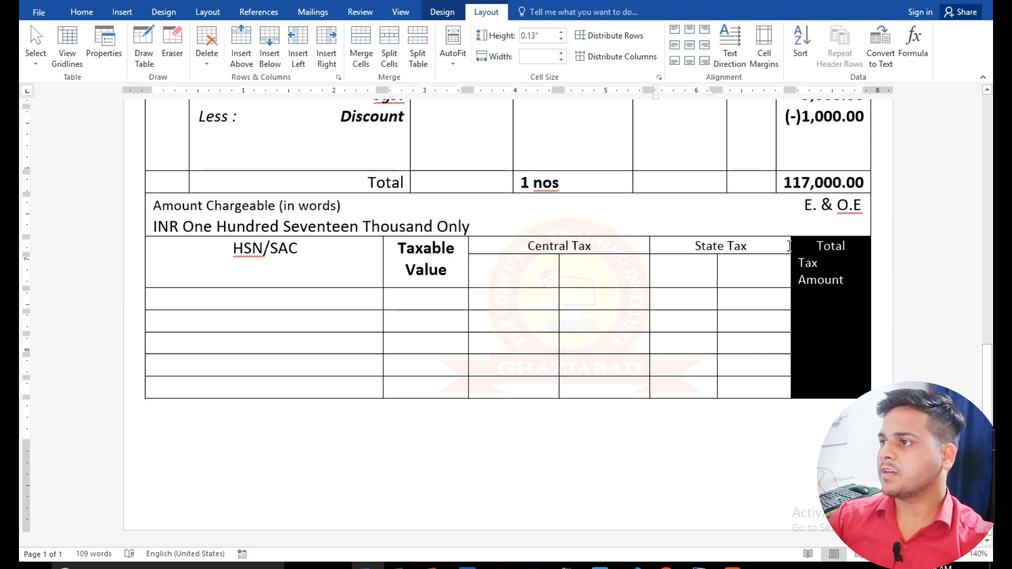
{"action": "left_click_drag", "start_coordinate": [791, 246], "coordinate": [786, 245]}
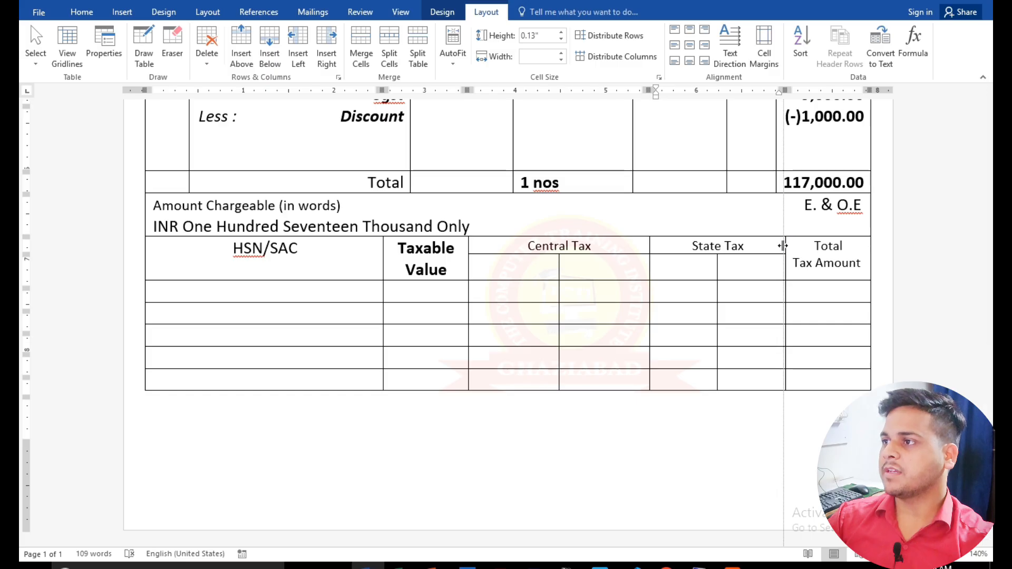
{"action": "left_click", "coordinate": [757, 273]}
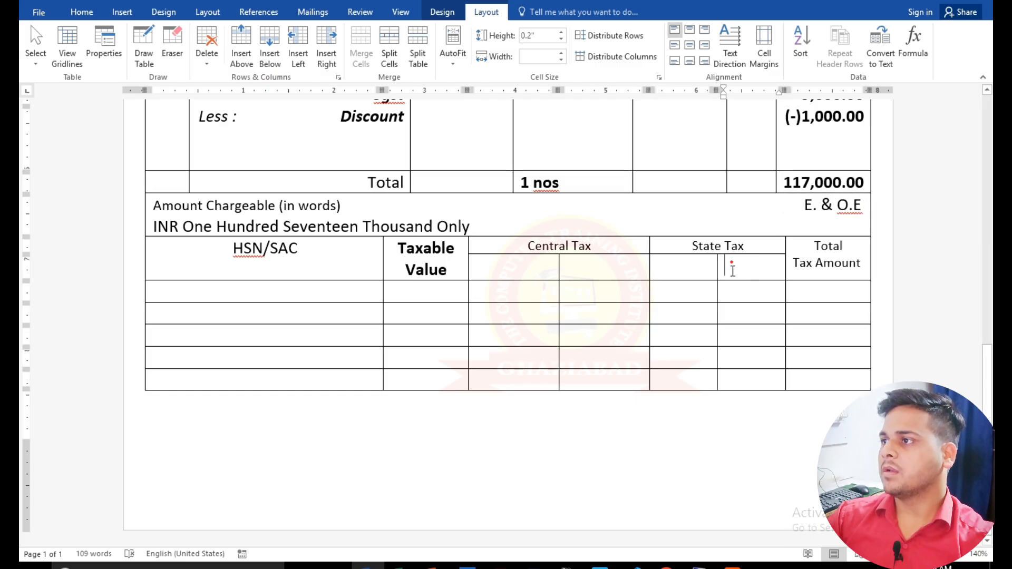
{"action": "left_click_drag", "start_coordinate": [732, 266], "coordinate": [752, 337]}
{"action": "left_click", "coordinate": [828, 300]}
Copy the taxable value 100,000.00 from the PDF bill into the first row beneath Taxable Value in Word.
{"action": "key", "text": "alt+Tab"}
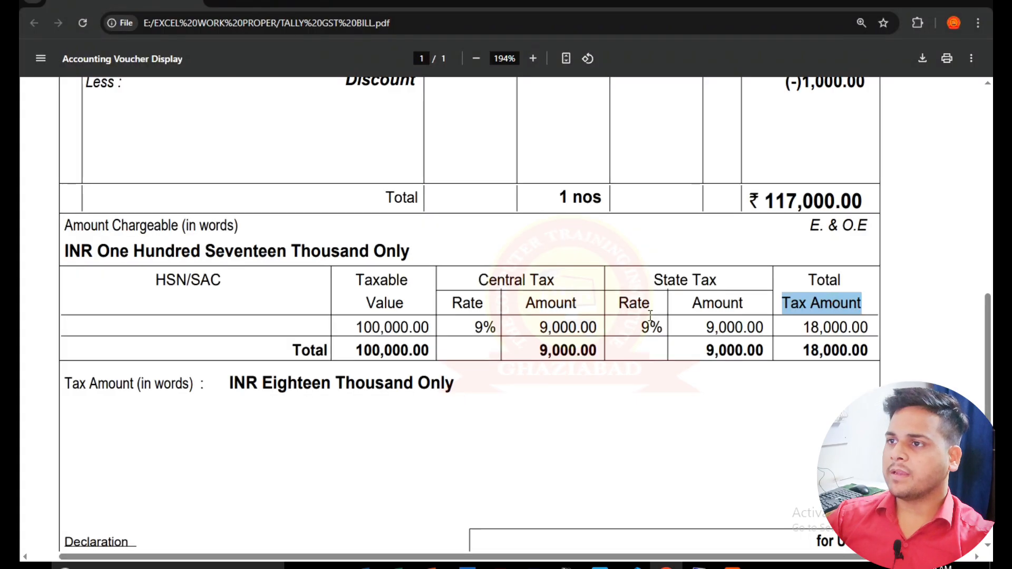
{"action": "key", "text": "alt+Tab"}
{"action": "key", "text": "alt+Tab"}
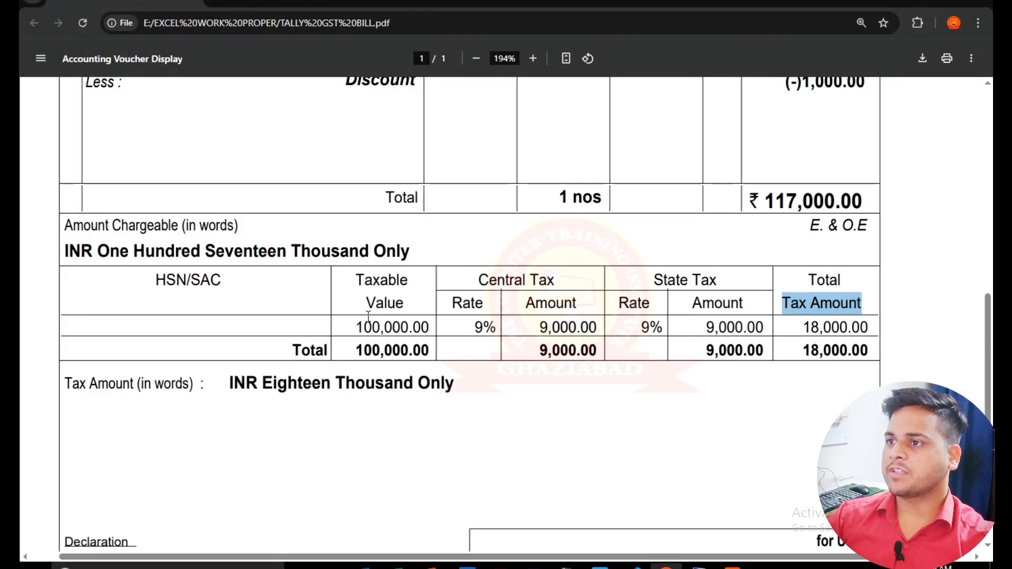
{"action": "left_click_drag", "start_coordinate": [357, 328], "coordinate": [425, 326]}
{"action": "key", "text": "ctrl+c"}
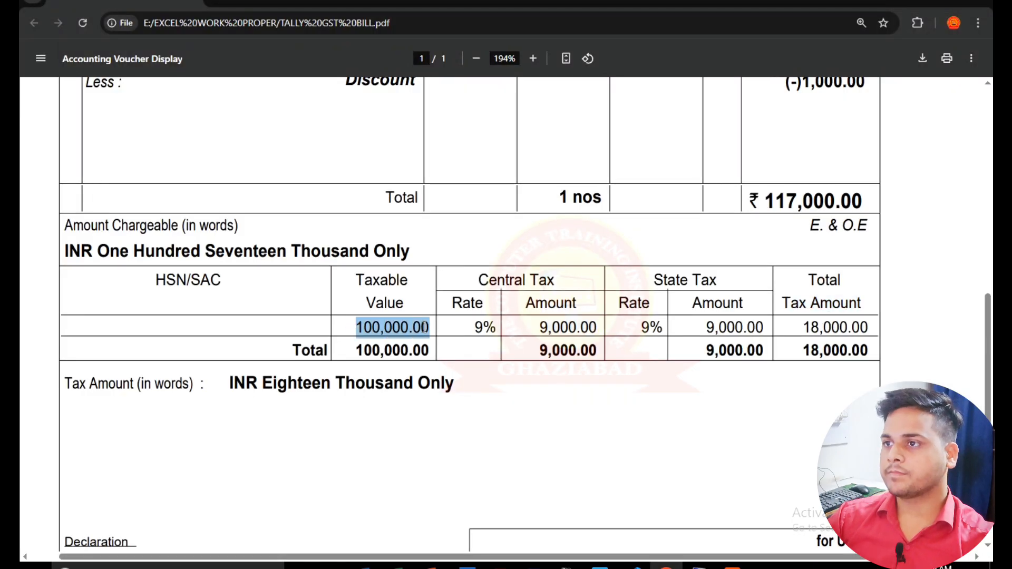
{"action": "key", "text": "alt+Tab"}
{"action": "left_click", "coordinate": [406, 290]}
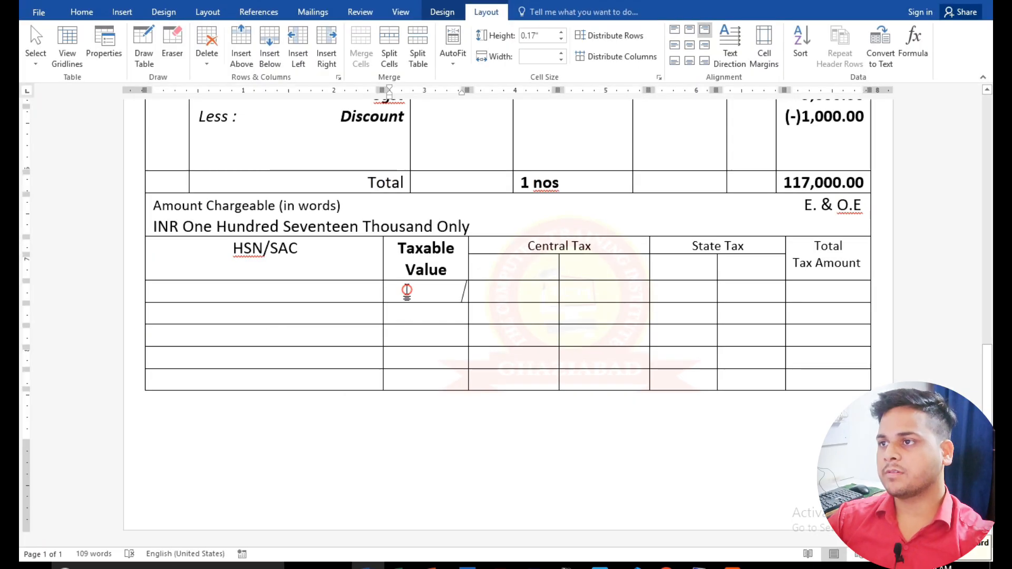
{"action": "key", "text": "ctrl+v"}
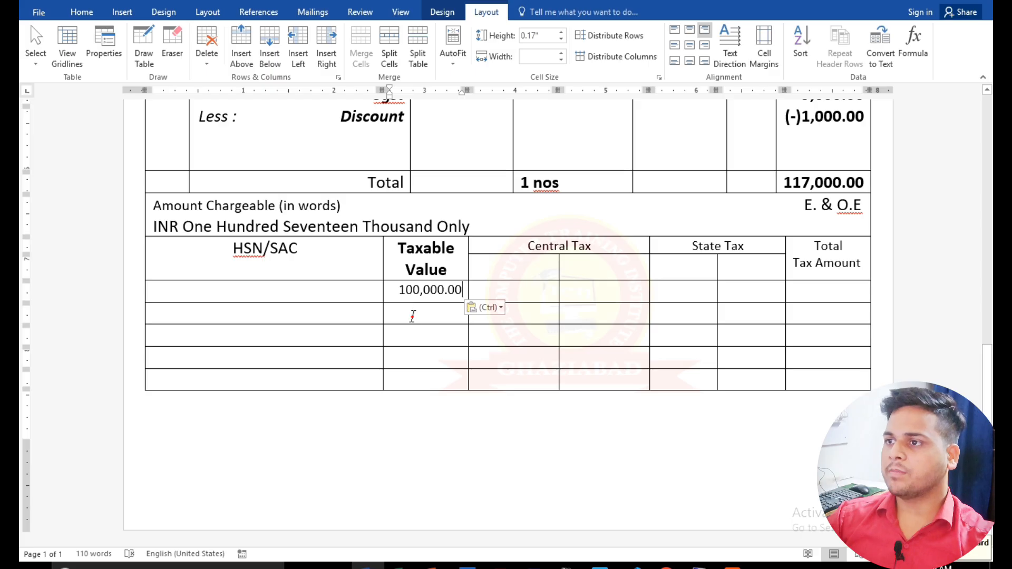
Copy the total row's 100,000.00 from the PDF bill into the second row beneath Taxable Value in Word.
{"action": "key", "text": "alt+Tab"}
{"action": "left_click_drag", "start_coordinate": [357, 352], "coordinate": [426, 352]}
{"action": "key", "text": "ctrl+c"}
{"action": "key", "text": "alt+Tab"}
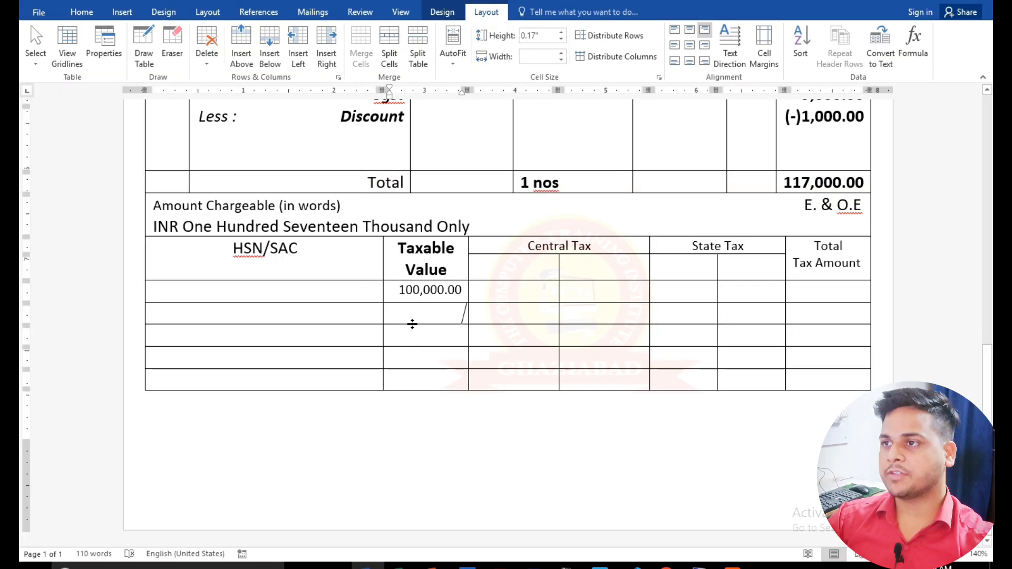
{"action": "key", "text": "ctrl+v"}
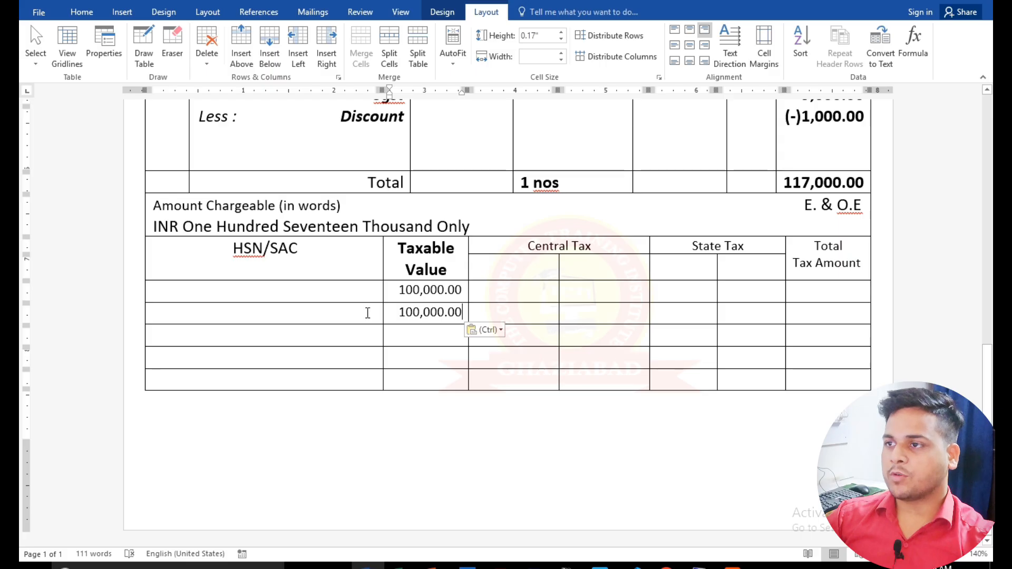
Copy the Total label from the PDF bill into the second row's HSN/SAC cell in Word and right-align it.
{"action": "key", "text": "alt+Tab"}
{"action": "double_click", "coordinate": [296, 349]}
{"action": "key", "text": "ctrl+c"}
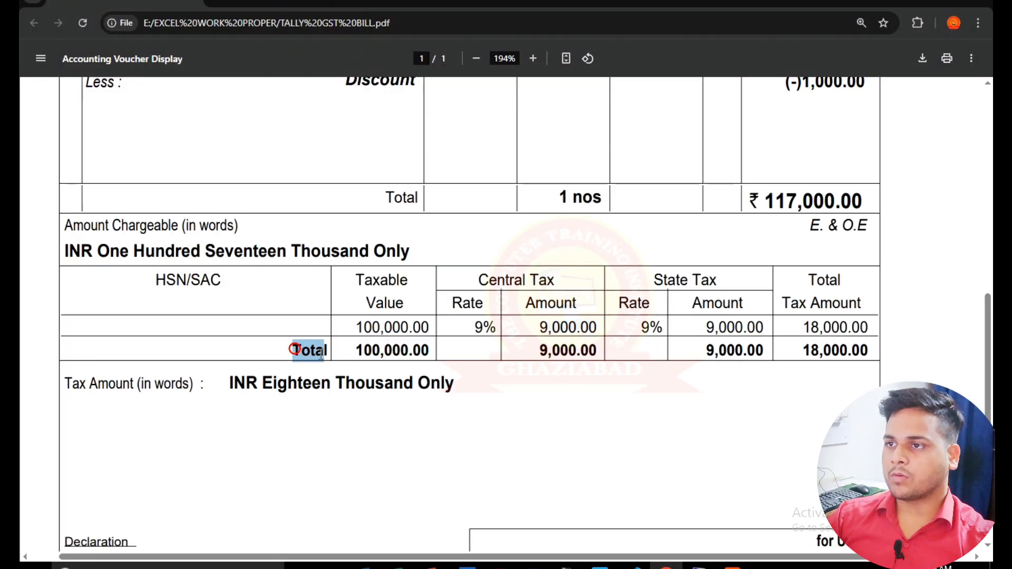
{"action": "key", "text": "alt+Tab"}
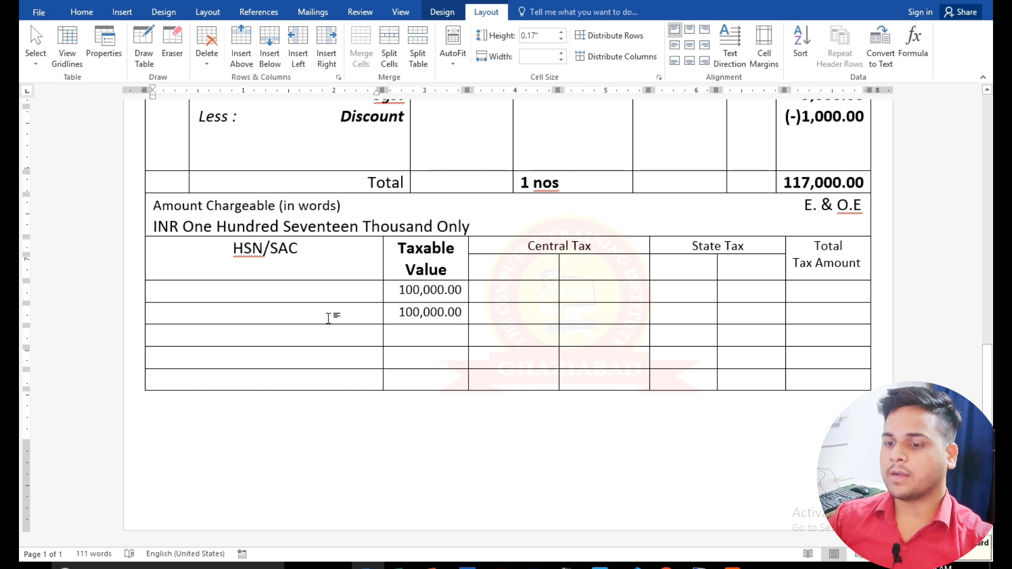
{"action": "key", "text": "ctrl+v"}
{"action": "key", "text": "ctrl+r"}
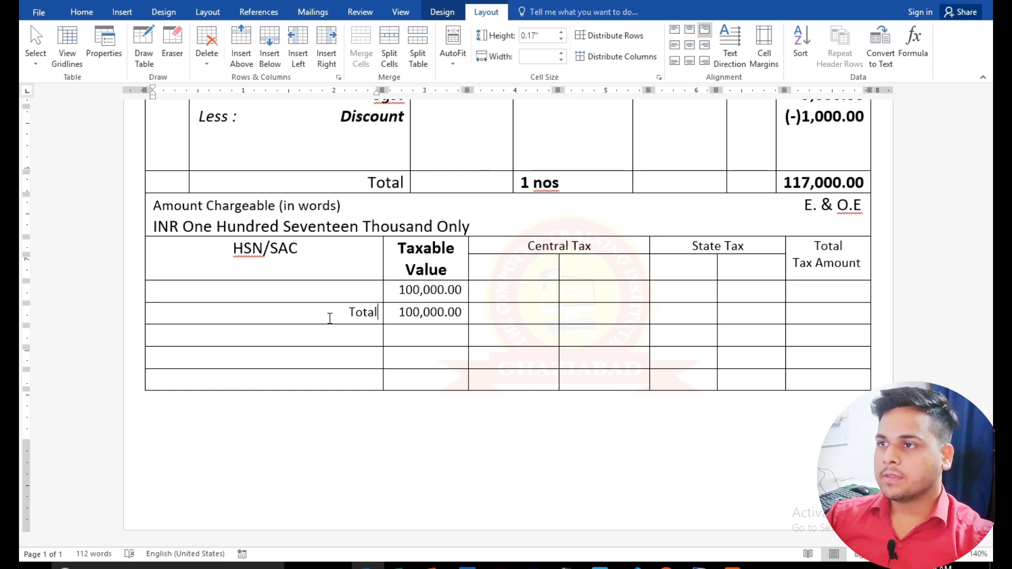
Copy Rate from the PDF bill and paste it centred in the first subheading cell beneath Central Tax in Word.
{"action": "key", "text": "alt+Tab"}
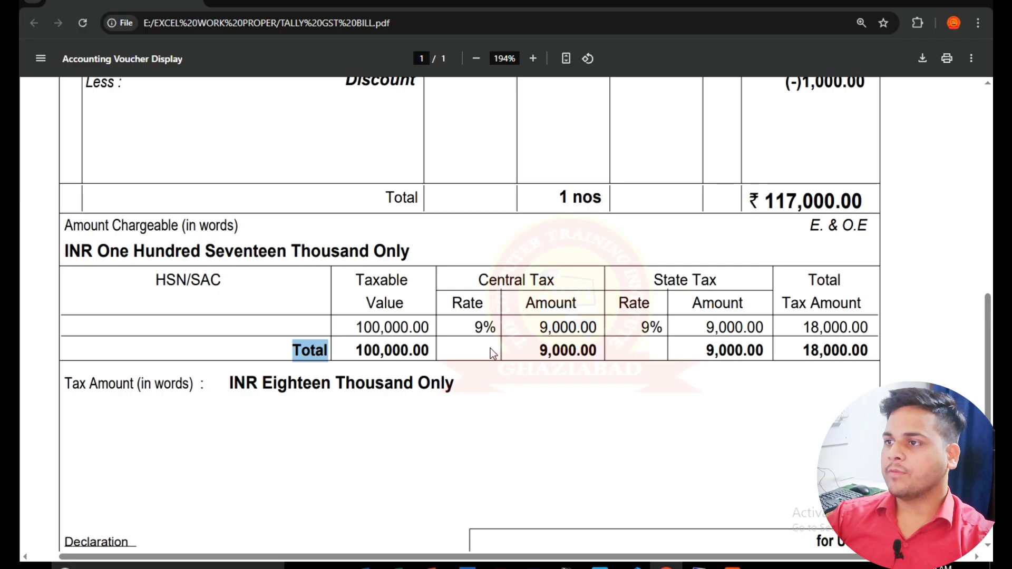
{"action": "key", "text": "alt+Tab"}
{"action": "left_click", "coordinate": [513, 276]}
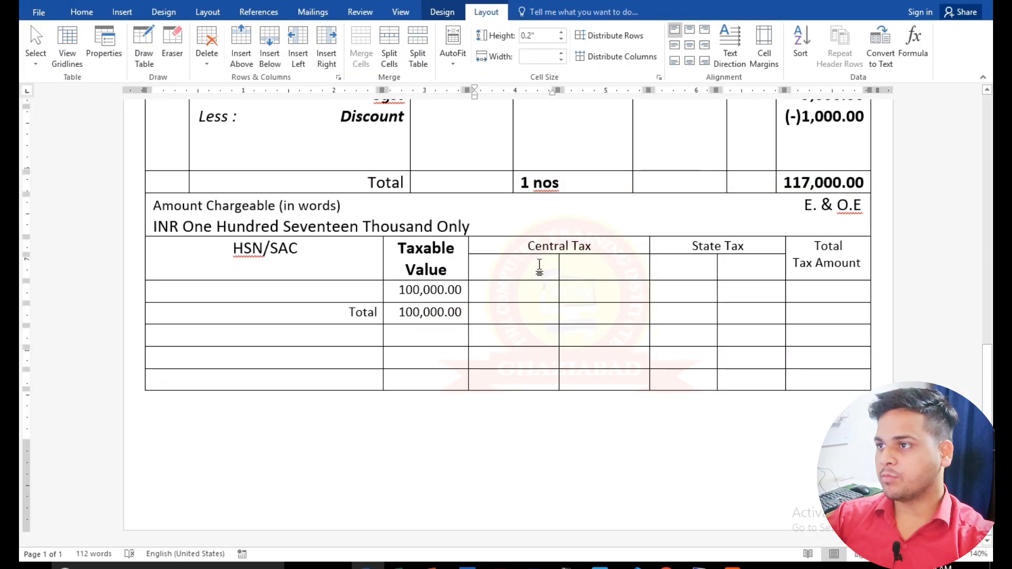
{"action": "key", "text": "alt+Tab"}
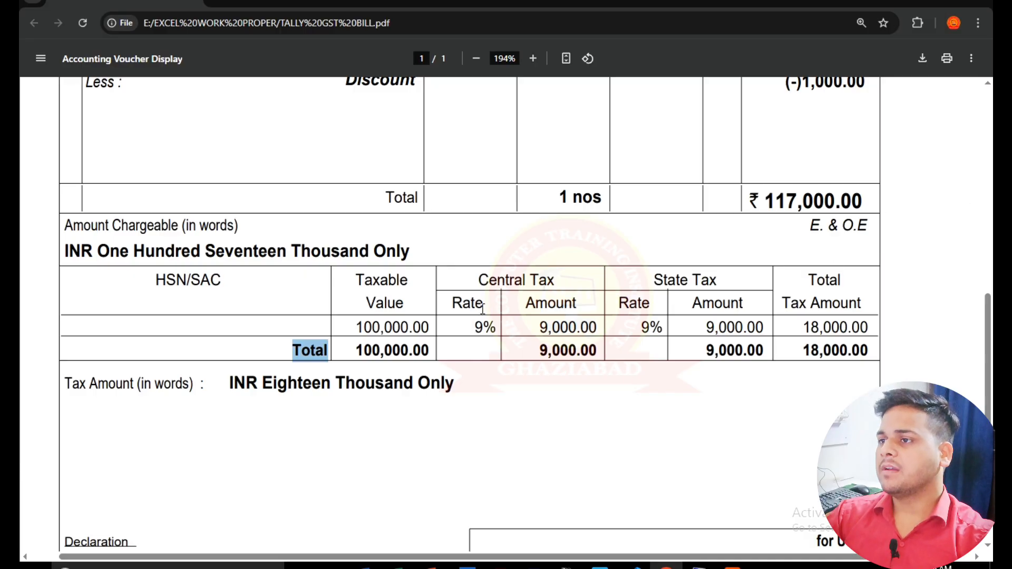
{"action": "key", "text": "alt+Tab"}
{"action": "key", "text": "alt+Tab"}
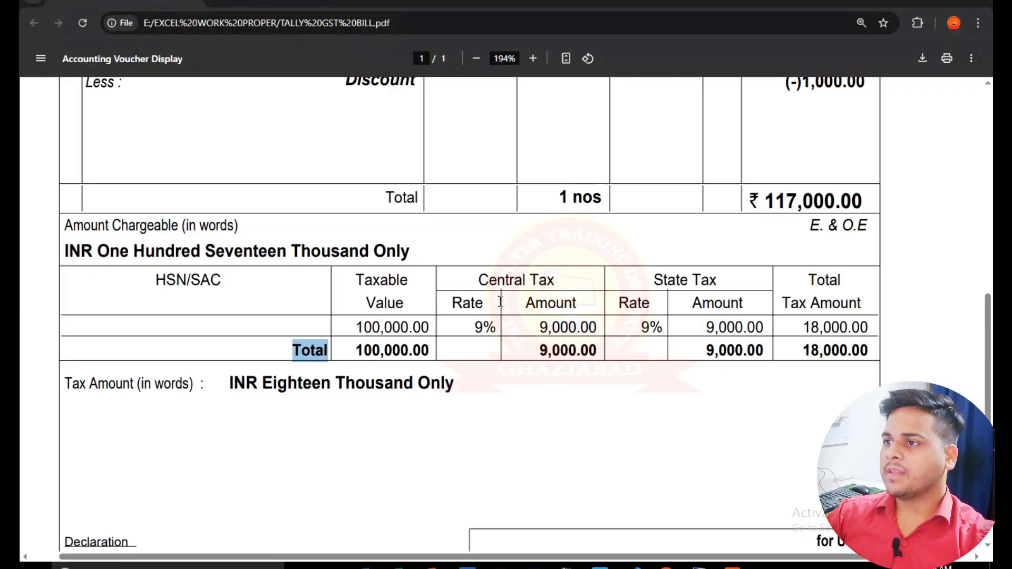
{"action": "left_click", "coordinate": [485, 305]}
{"action": "left_click_drag", "start_coordinate": [485, 306], "coordinate": [457, 306]}
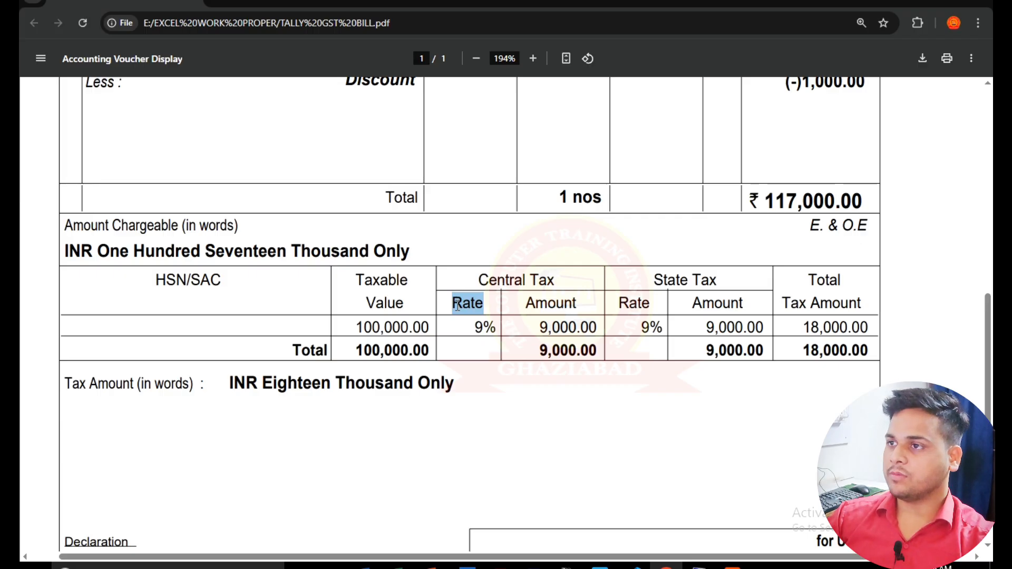
{"action": "key", "text": "ctrl+c"}
{"action": "key", "text": "alt+Tab"}
{"action": "left_click", "coordinate": [488, 272]}
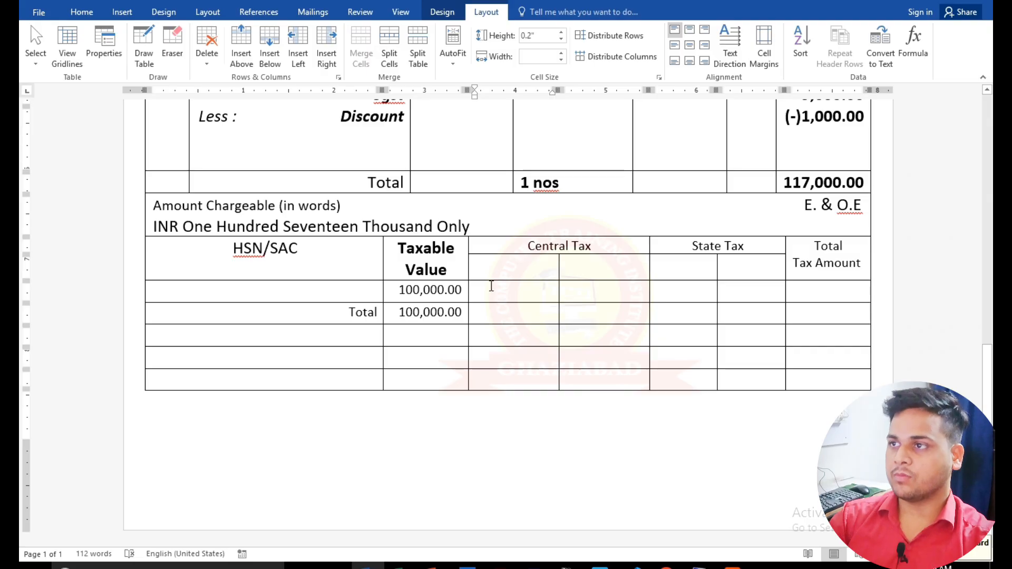
{"action": "key", "text": "ctrl+v"}
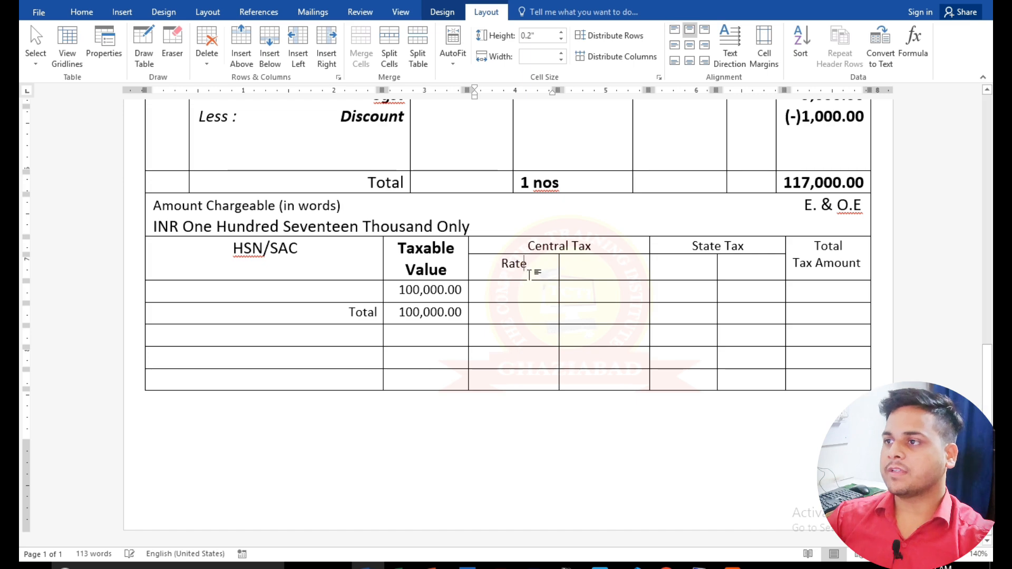
Copy Amount from the PDF bill and paste it in the subheading cell beside Rate beneath Central Tax in Word.
{"action": "key", "text": "alt+Tab"}
{"action": "left_click_drag", "start_coordinate": [587, 302], "coordinate": [531, 308]}
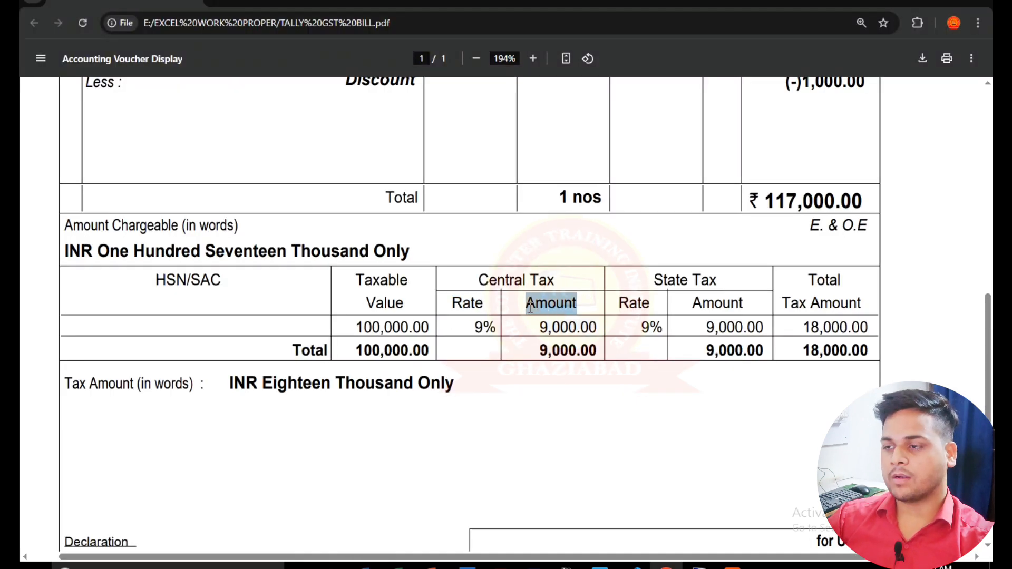
{"action": "key", "text": "ctrl+c"}
{"action": "key", "text": "alt+Tab"}
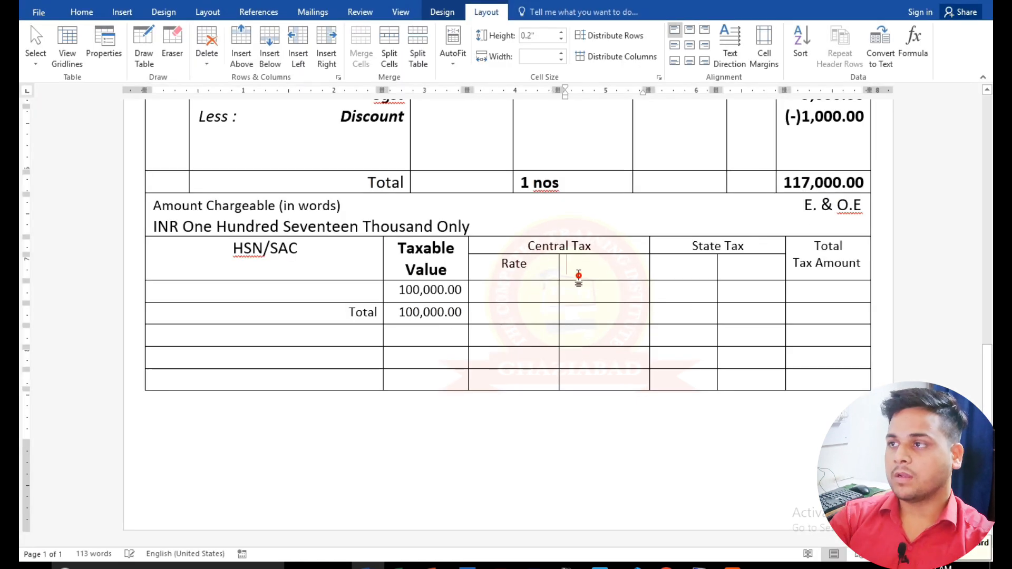
{"action": "left_click", "coordinate": [578, 276]}
{"action": "key", "text": "ctrl+v"}
Try the text-only paste option on the Amount subheading, then undo it and restore the default paste.
{"action": "left_click", "coordinate": [635, 281]}
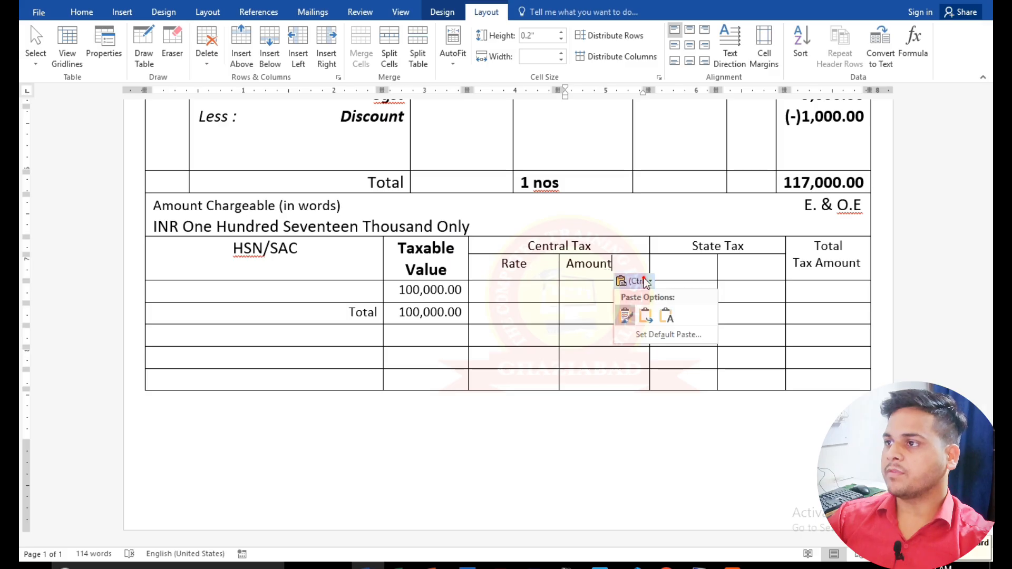
{"action": "left_click", "coordinate": [662, 316]}
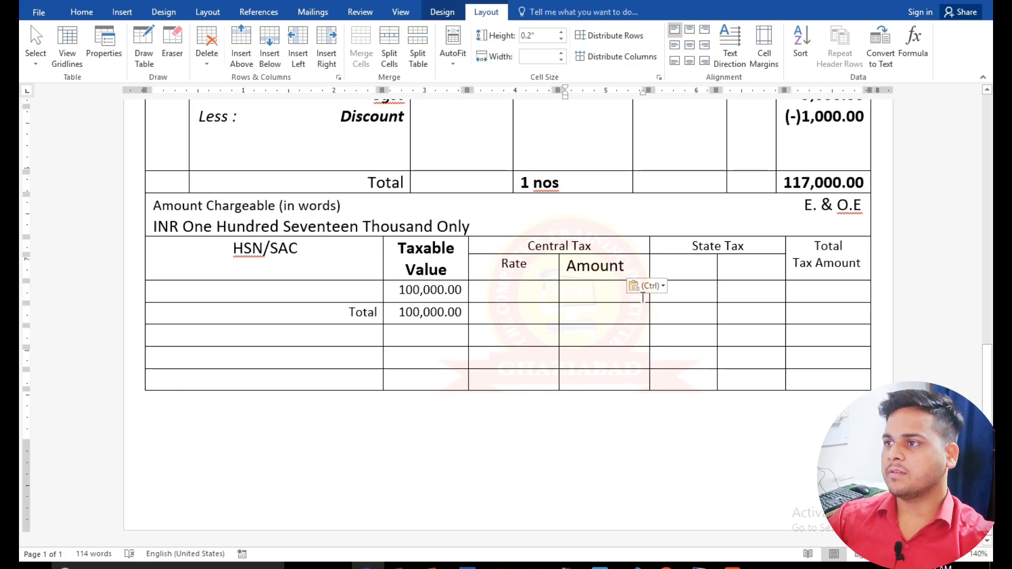
{"action": "key", "text": "ctrl+z"}
{"action": "key", "text": "ctrl+v"}
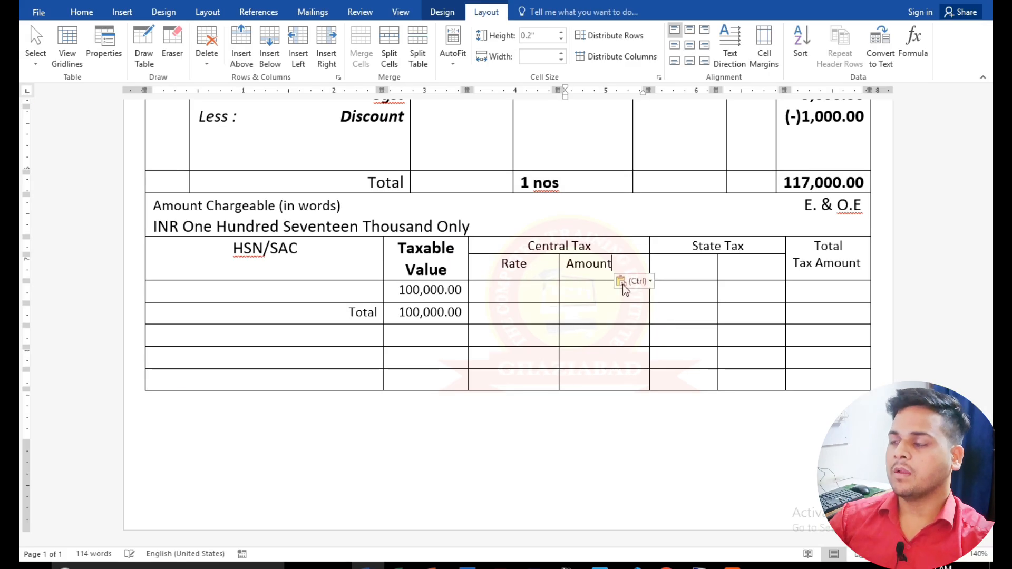
Centre the Amount subheading under Central Tax, and copy Rate from the PDF bill into the first subheading cell beneath State Tax in Word.
{"action": "key", "text": "ctrl+e"}
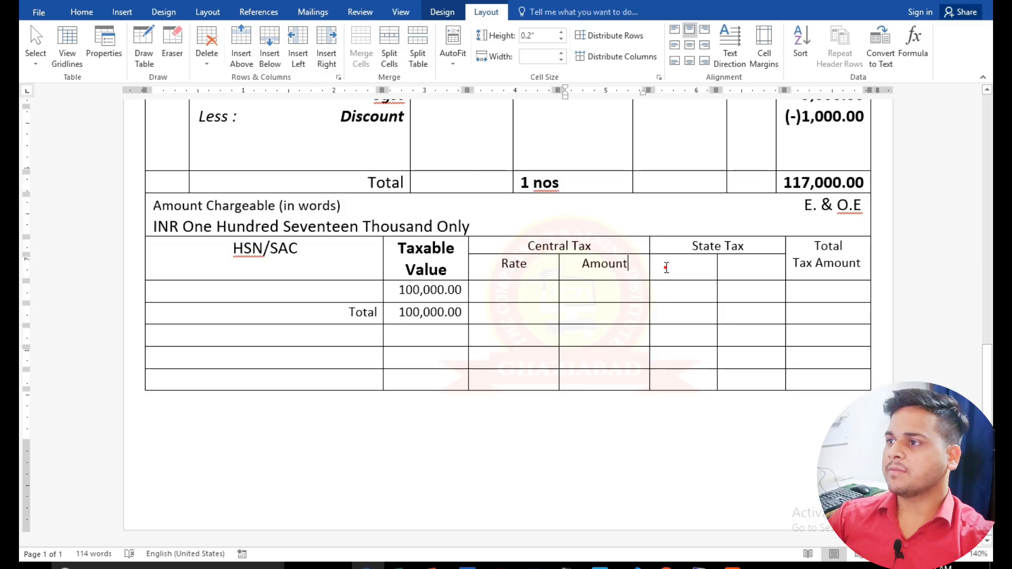
{"action": "key", "text": "alt+Tab"}
{"action": "left_click_drag", "start_coordinate": [654, 302], "coordinate": [624, 307]}
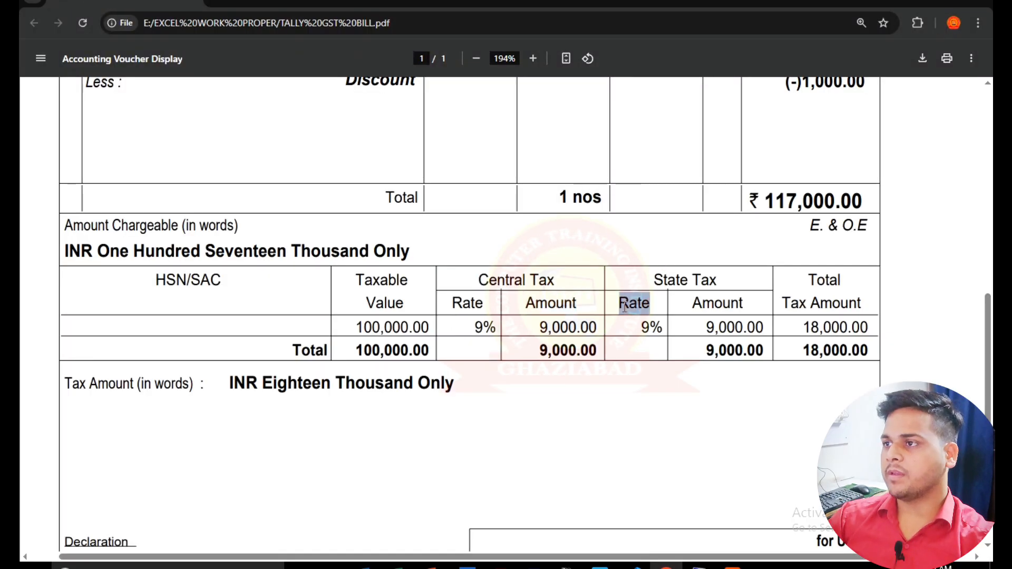
{"action": "key", "text": "alt+Tab"}
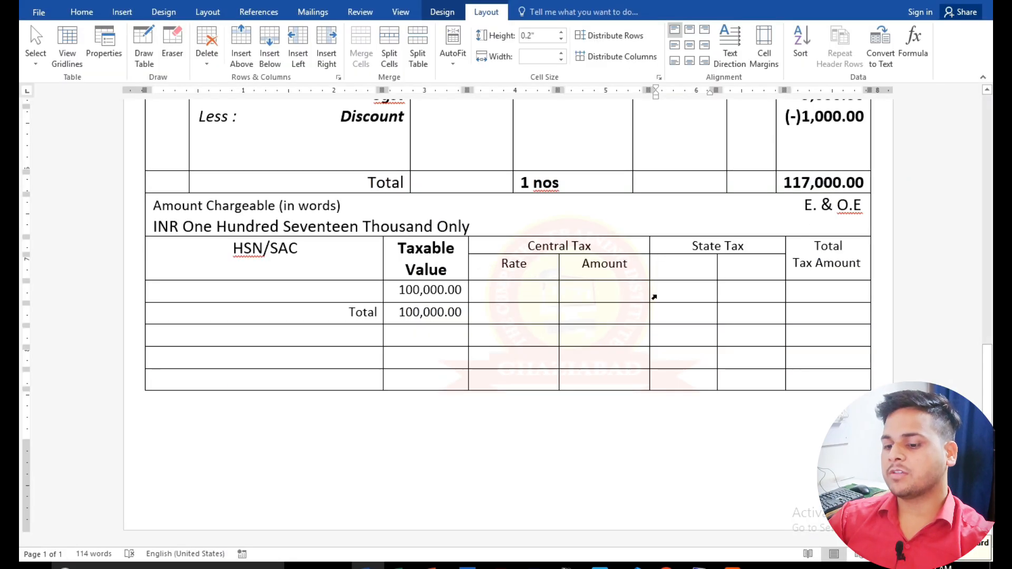
{"action": "key", "text": "ctrl+v"}
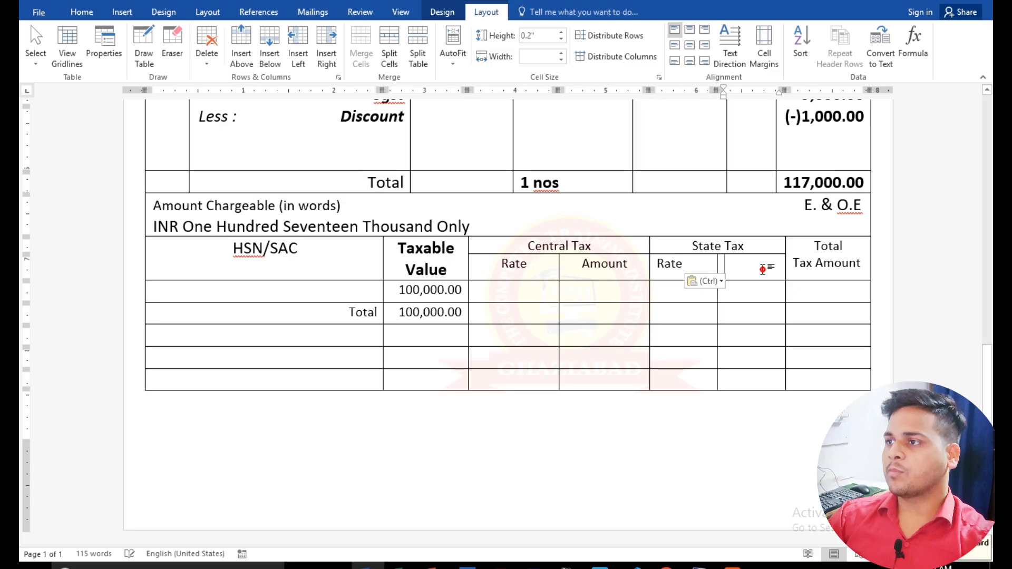
Copy Amount from the PDF bill and paste it in the subheading cell beside Rate beneath State Tax in Word.
{"action": "key", "text": "alt+Tab"}
{"action": "left_click_drag", "start_coordinate": [748, 305], "coordinate": [699, 305]}
{"action": "key", "text": "ctrl+c"}
{"action": "key", "text": "alt+Tab"}
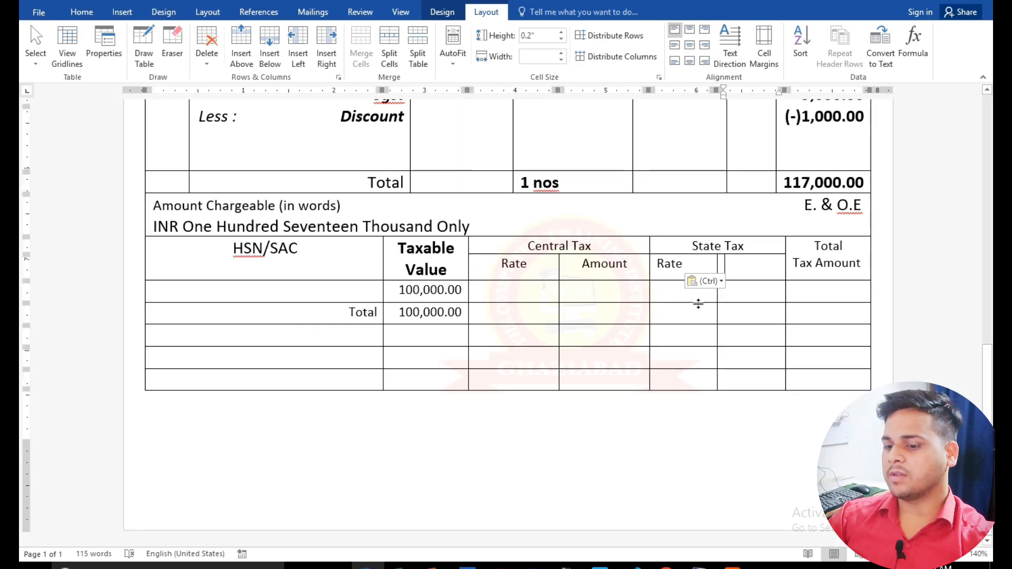
{"action": "key", "text": "alt+Tab"}
{"action": "key", "text": "alt+Tab"}
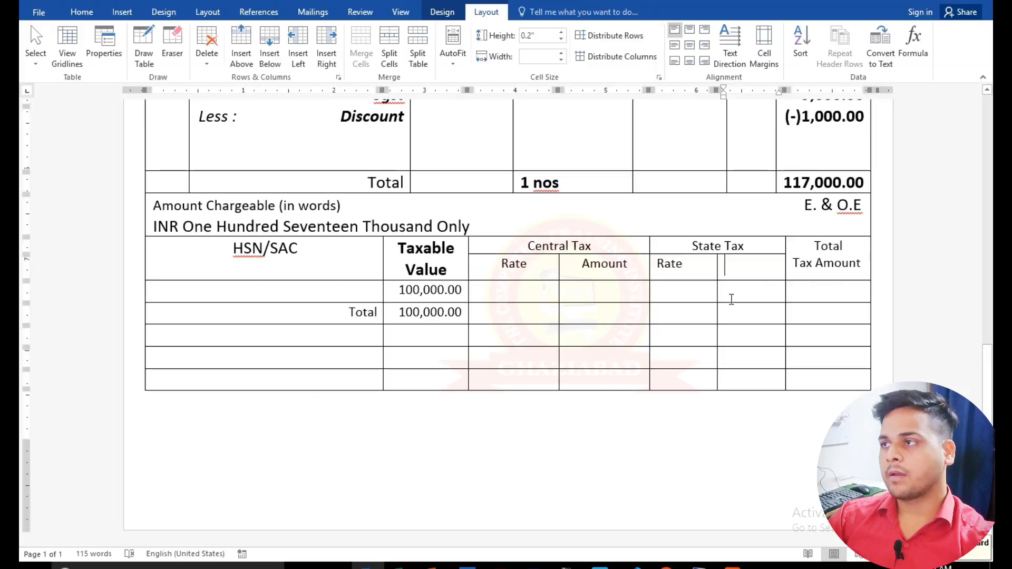
{"action": "left_click", "coordinate": [745, 274]}
{"action": "key", "text": "ctrl+v"}
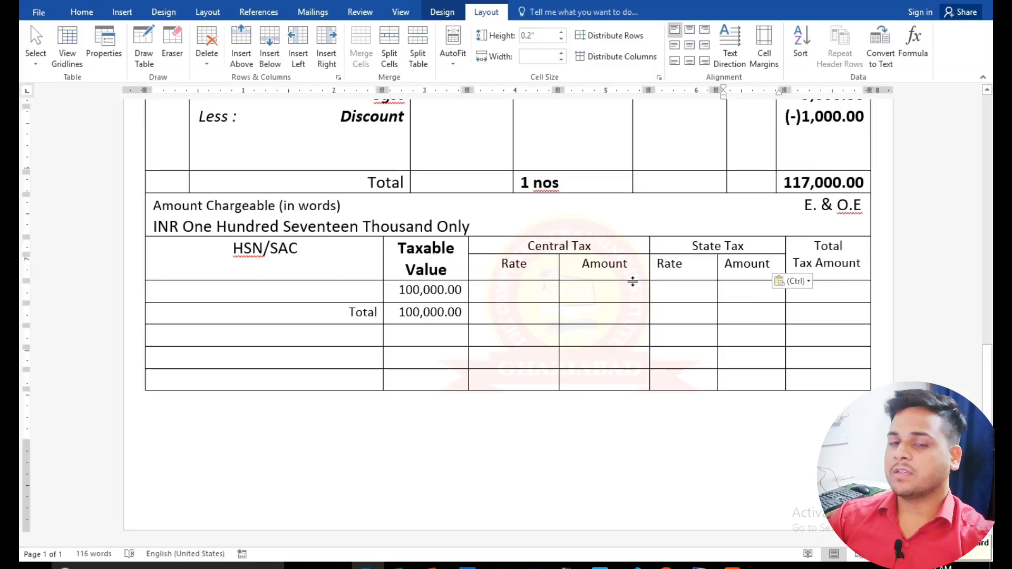
Copy the 9% Central Tax rate from the PDF bill into the first value row's Rate cell in Word and right-align it.
{"action": "left_click", "coordinate": [538, 290]}
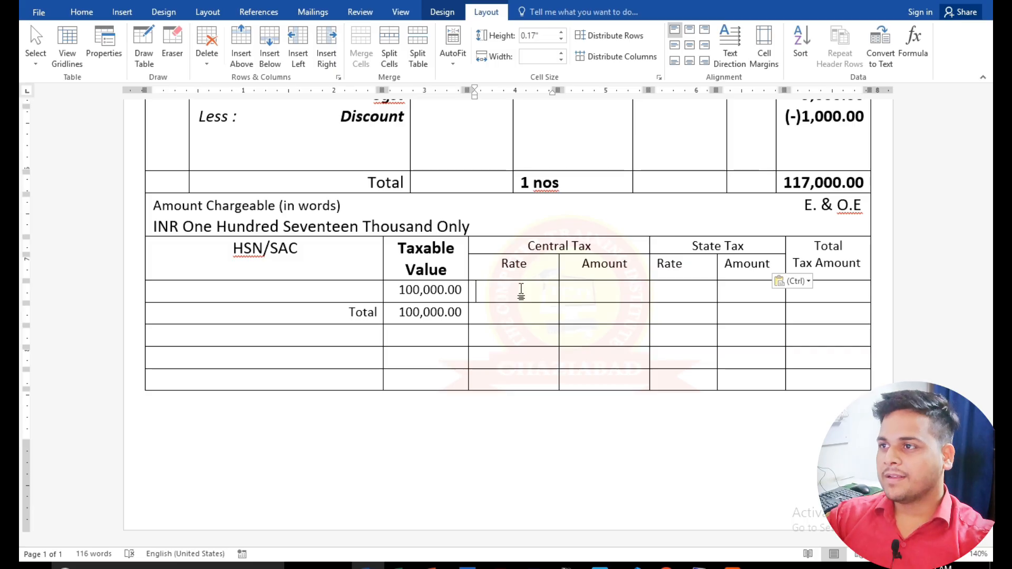
{"action": "key", "text": "alt+Tab"}
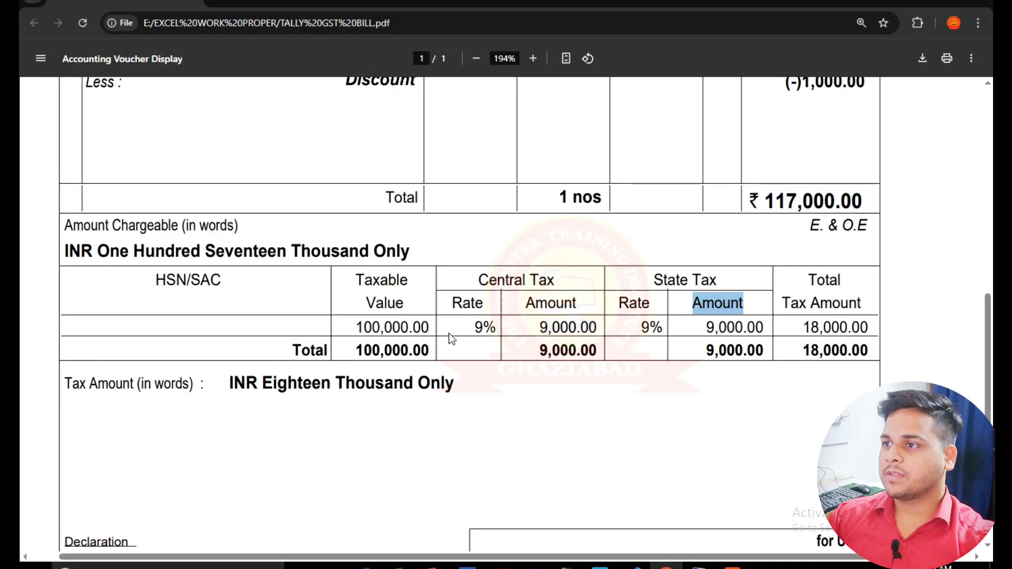
{"action": "left_click_drag", "start_coordinate": [466, 328], "coordinate": [495, 327]}
{"action": "key", "text": "ctrl+c"}
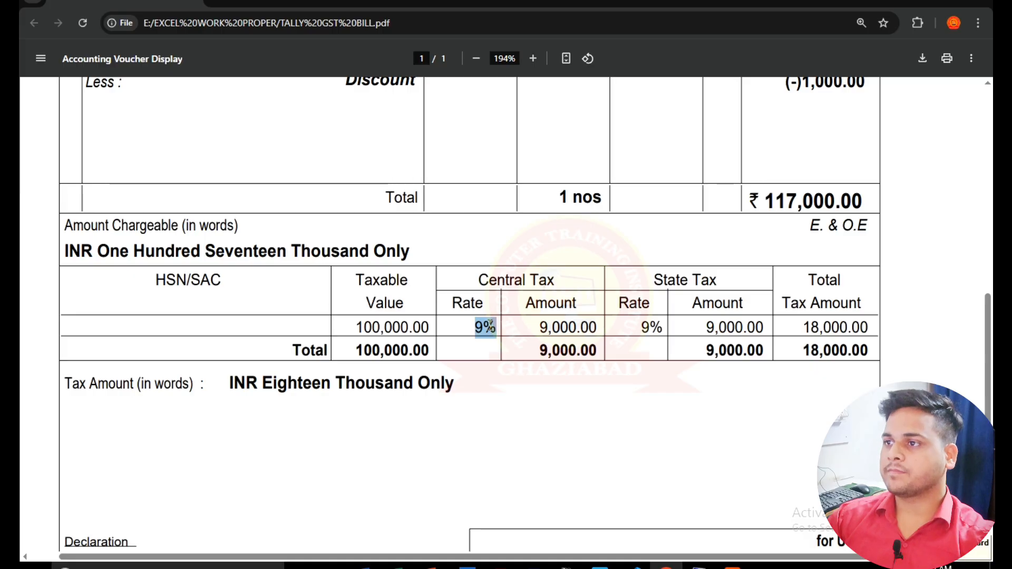
{"action": "key", "text": "alt+Tab"}
{"action": "key", "text": "ctrl+v"}
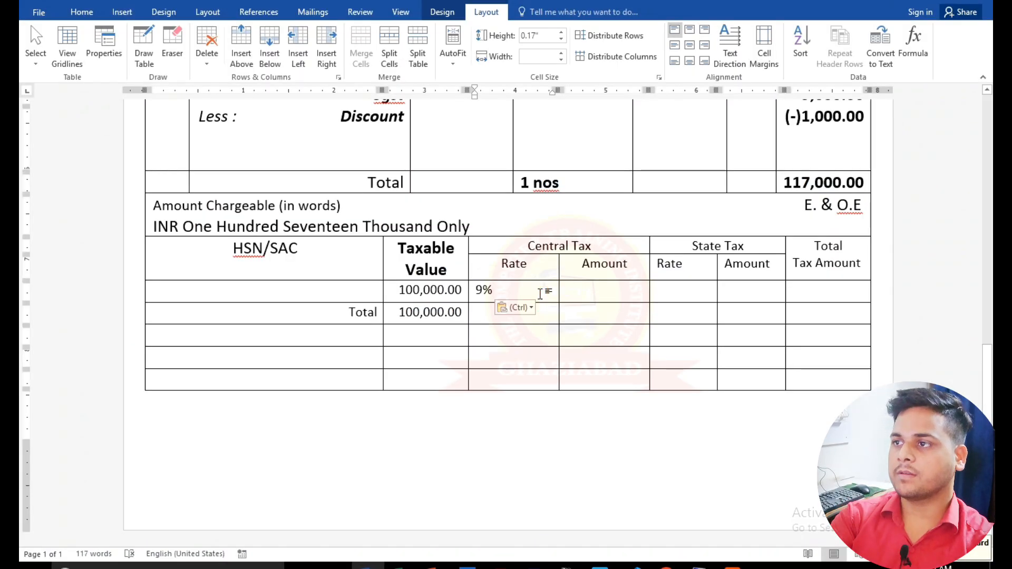
{"action": "key", "text": "alt+Tab"}
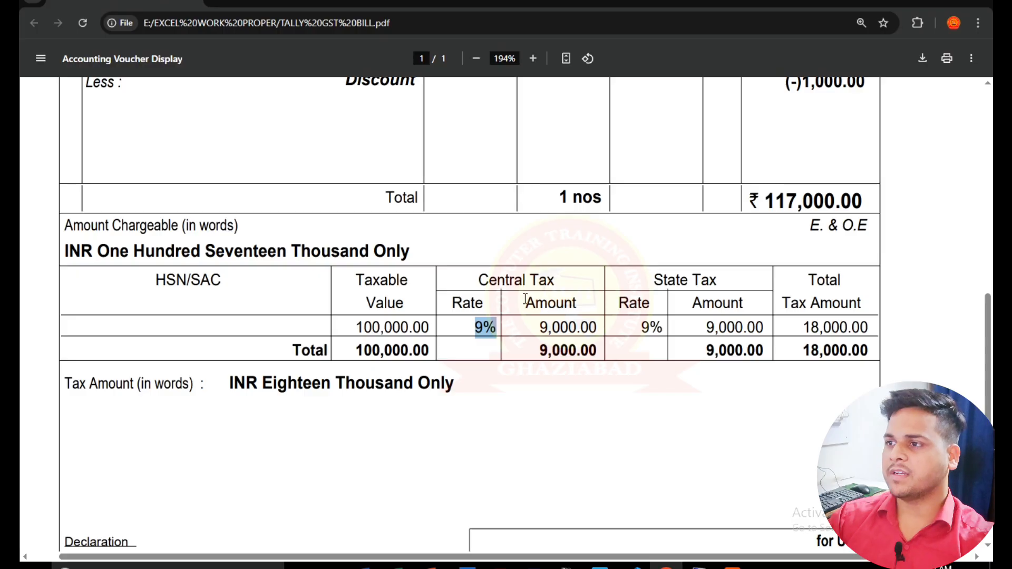
{"action": "key", "text": "alt+Tab"}
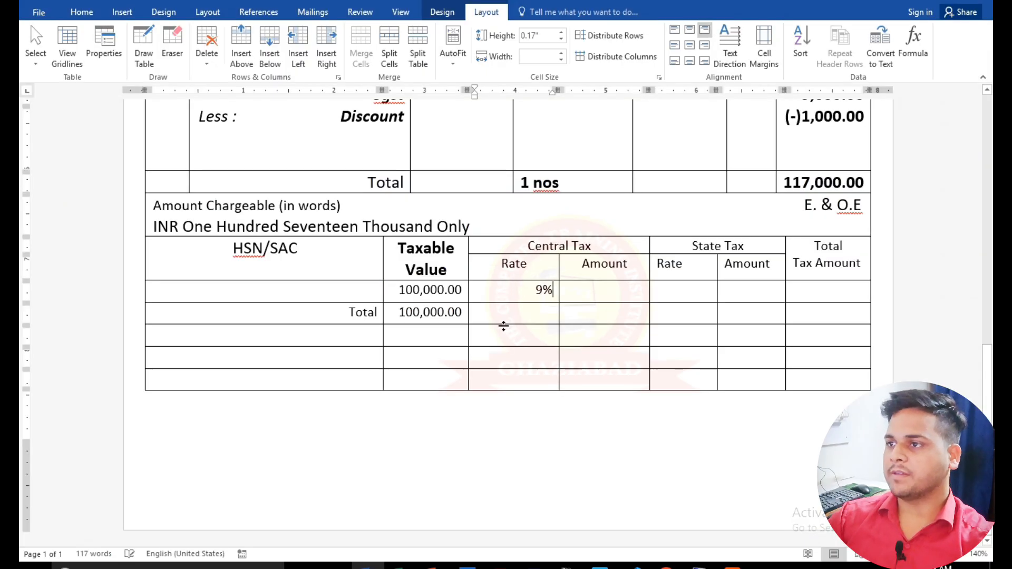
Copy 9,000.00 from the PDF bill into the Central Tax Amount cells of the first value row and Total row in Word, right-aligned.
{"action": "key", "text": "alt+Tab"}
{"action": "left_click_drag", "start_coordinate": [539, 328], "coordinate": [609, 323]}
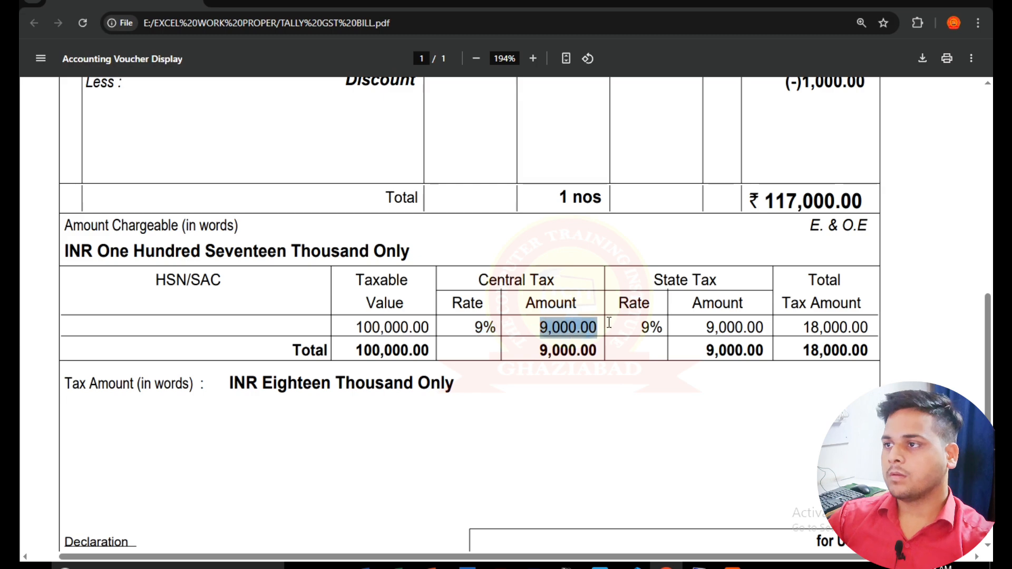
{"action": "key", "text": "alt+Tab"}
{"action": "left_click", "coordinate": [589, 291]}
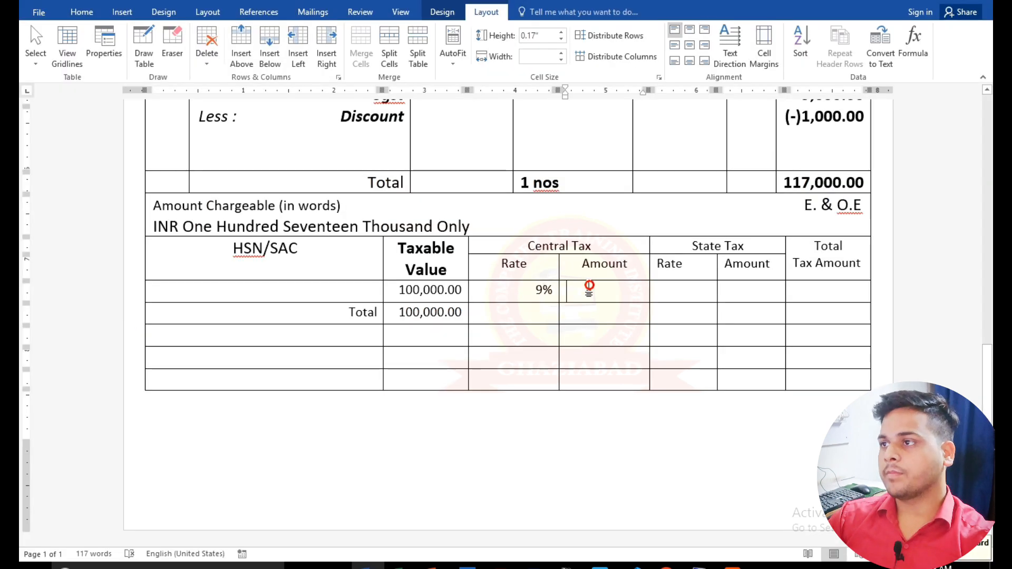
{"action": "type", "text": "9,000.00"}
{"action": "left_click", "coordinate": [589, 313]}
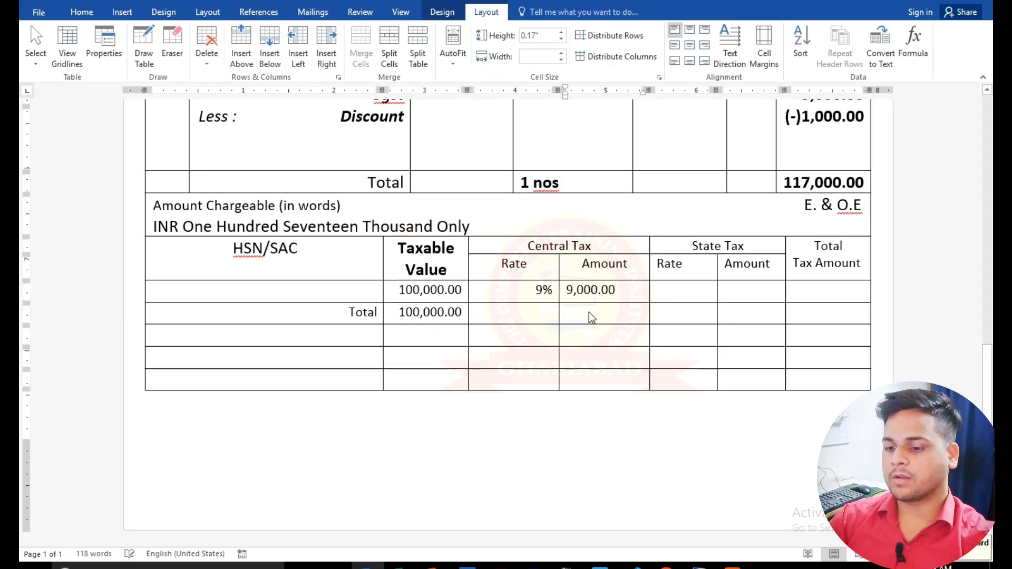
{"action": "type", "text": "9,000.00"}
{"action": "key", "text": "ctrl+e"}
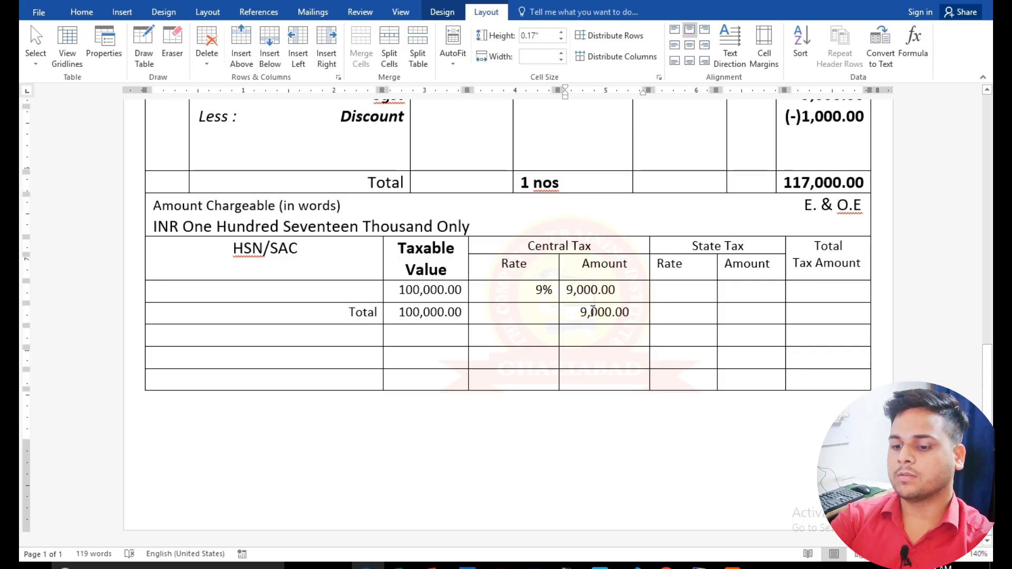
{"action": "key", "text": "ctrl+r"}
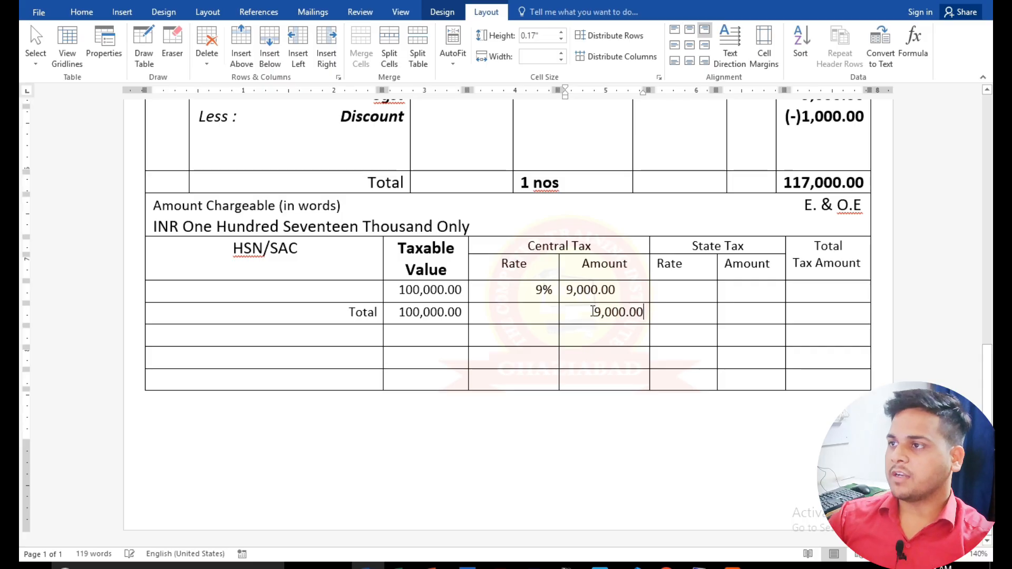
{"action": "left_click", "coordinate": [627, 293]}
Enter 9,000.00 in the State Tax Amount cells of the first value row and the Total row, right-aligned.
{"action": "key", "text": "alt+Tab"}
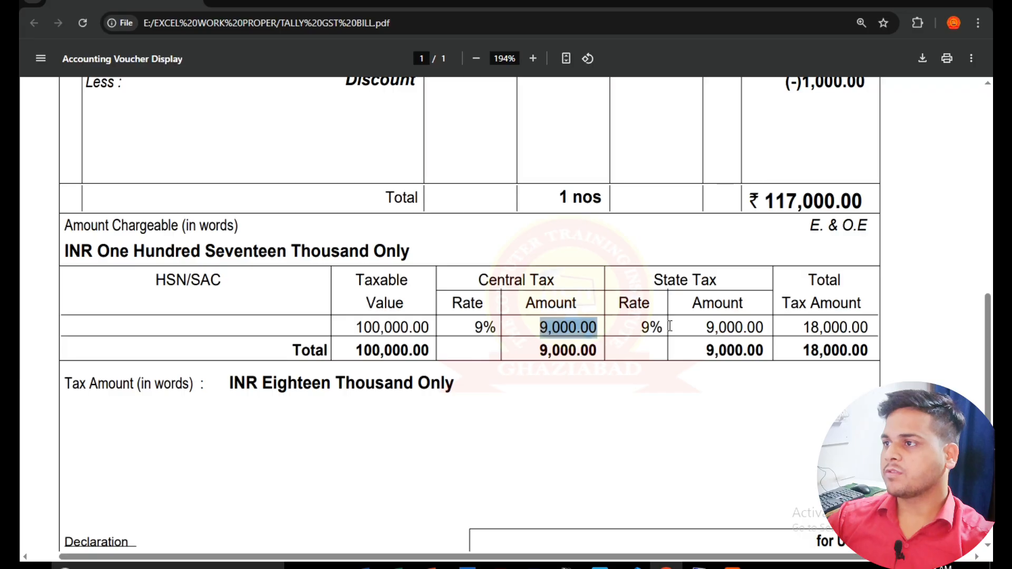
{"action": "key", "text": "alt+Tab"}
{"action": "left_click", "coordinate": [722, 296]}
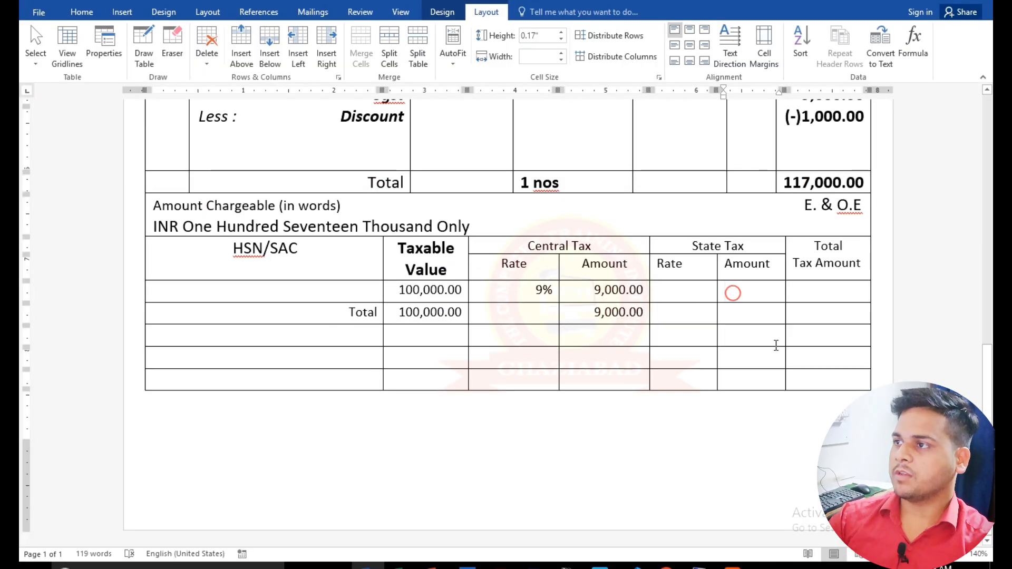
{"action": "type", "text": "9,000.00"}
{"action": "key", "text": "ctrl+r"}
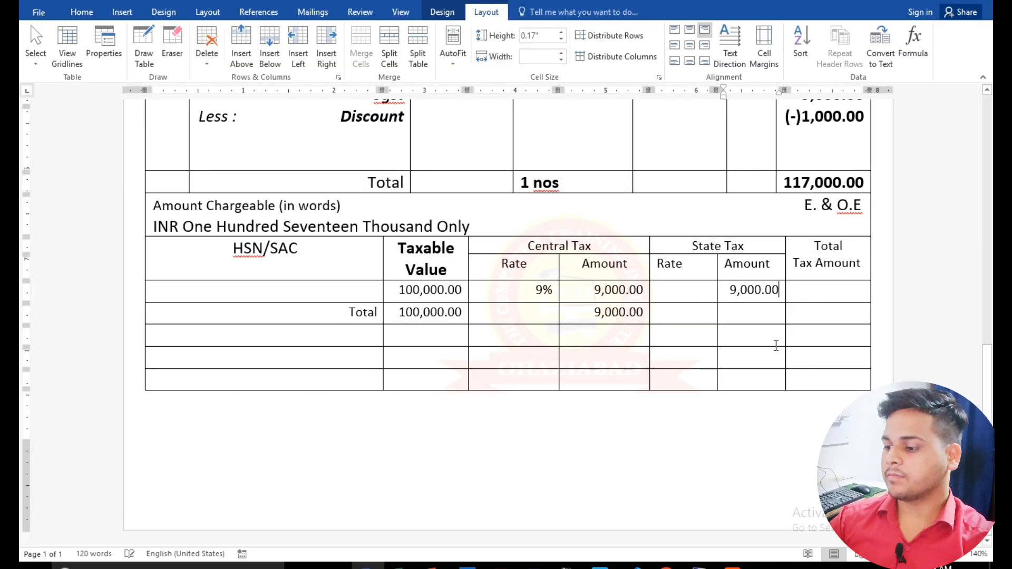
{"action": "key", "text": "Down"}
{"action": "type", "text": "9,000.00"}
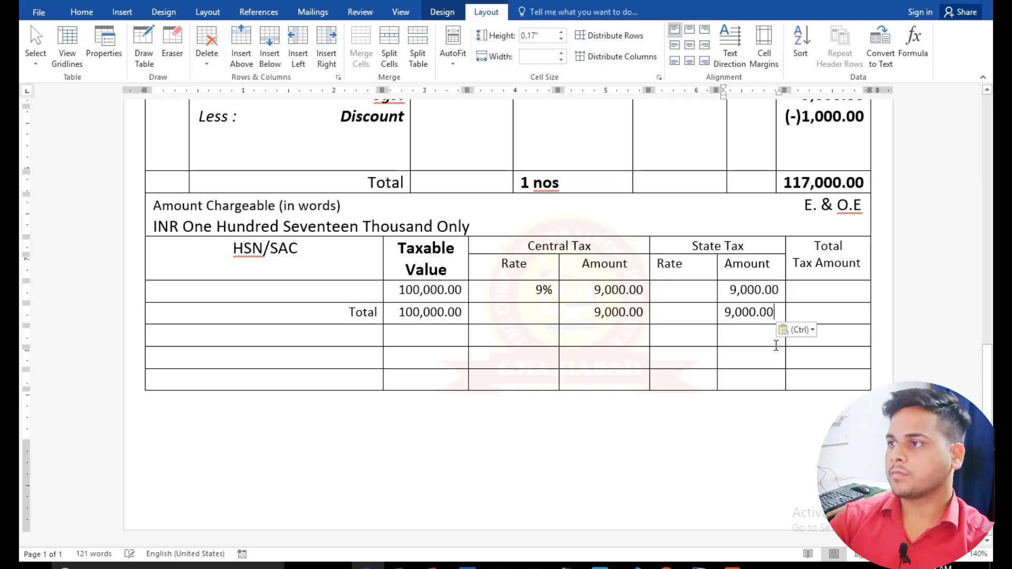
{"action": "key", "text": "ctrl+r"}
Copy 9% from the Central Tax Rate cell into the State Tax Rate cell of the same row.
{"action": "left_click", "coordinate": [688, 291]}
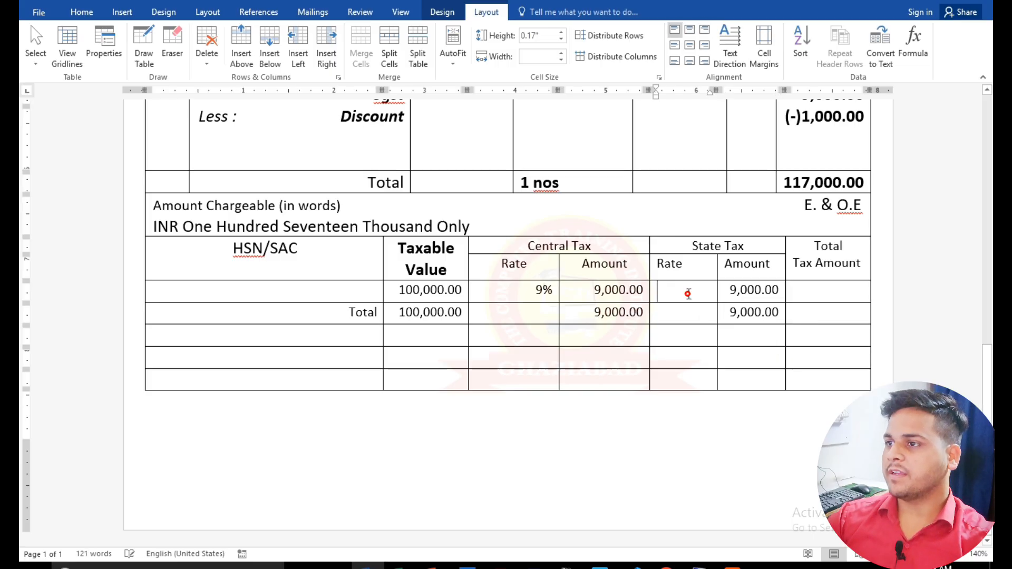
{"action": "key", "text": "alt+Tab"}
{"action": "key", "text": "alt+Tab"}
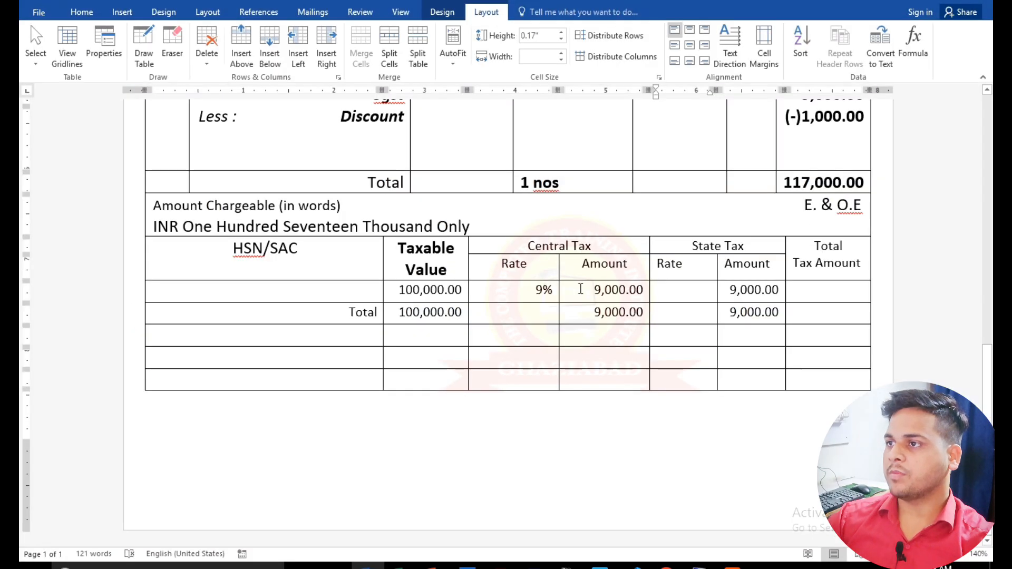
{"action": "left_click_drag", "start_coordinate": [524, 293], "coordinate": [550, 294]}
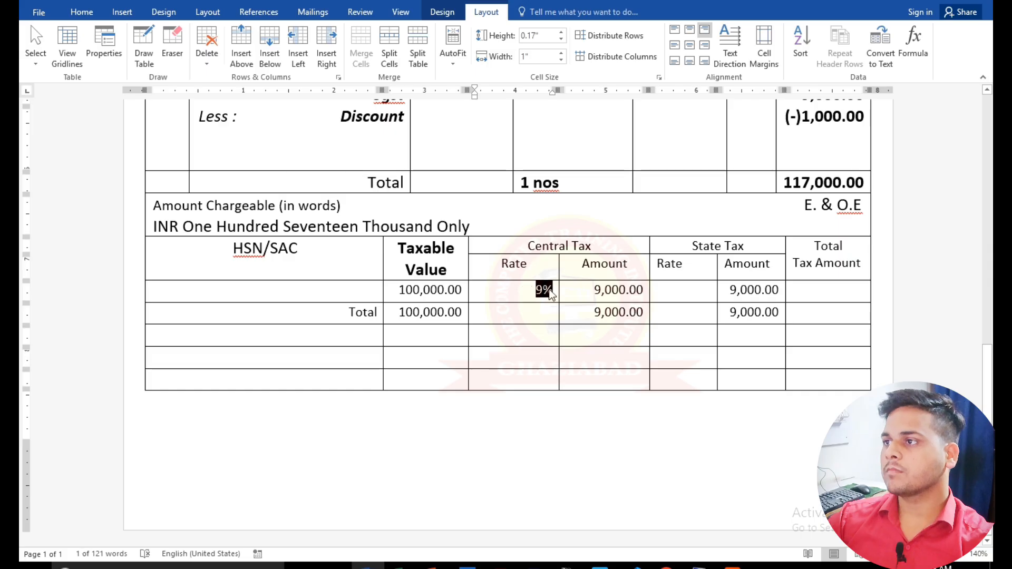
{"action": "key", "text": "ctrl+c"}
{"action": "left_click", "coordinate": [646, 287]}
{"action": "left_click", "coordinate": [663, 287]}
{"action": "key", "text": "ctrl+v"}
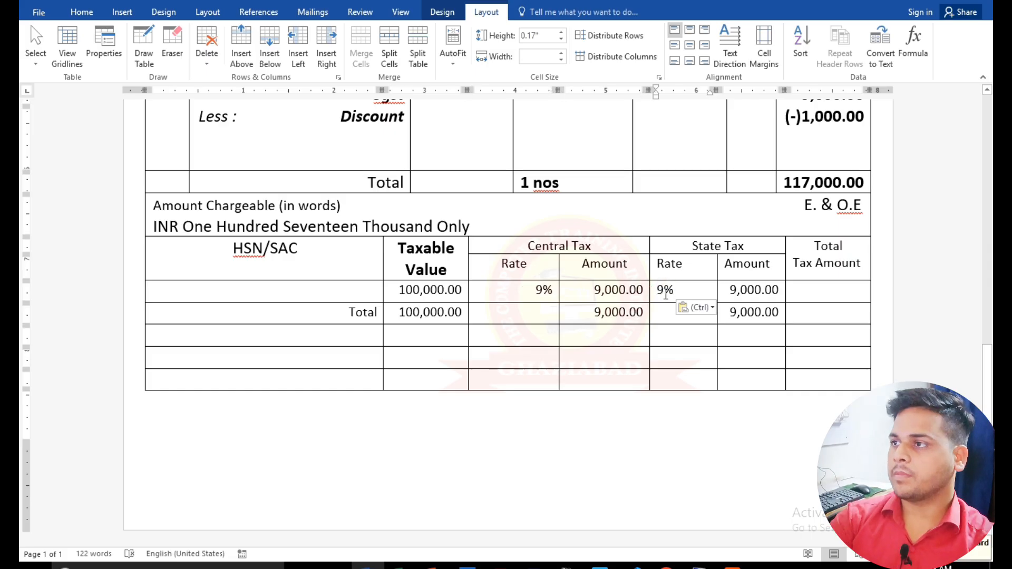
Copy 18,000.00 from the PDF bill into the Total Tax Amount cells of the first value row and the Total row in Word.
{"action": "key", "text": "alt+Tab"}
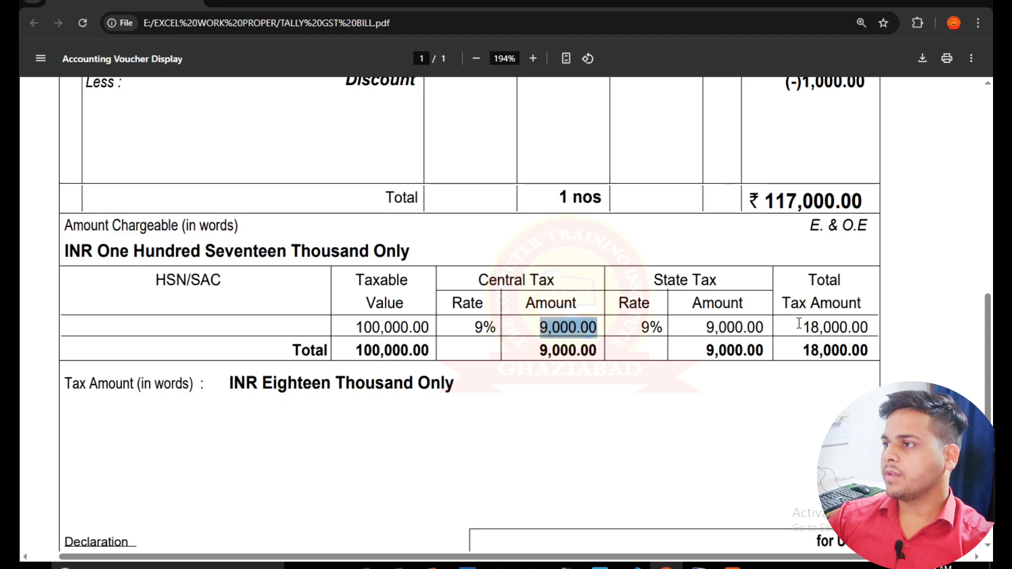
{"action": "left_click_drag", "start_coordinate": [799, 324], "coordinate": [868, 325]}
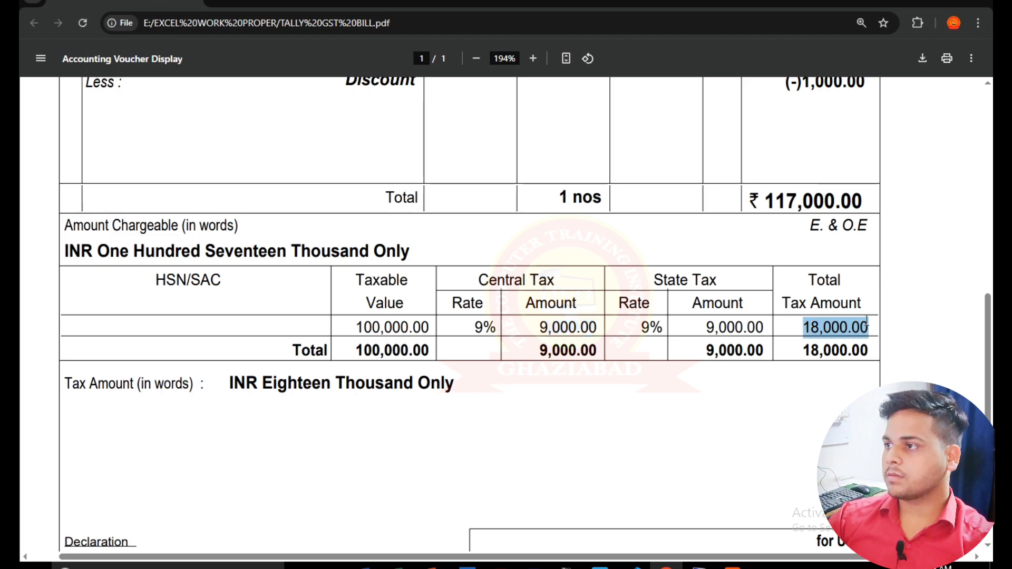
{"action": "key", "text": "ctrl+c"}
{"action": "key", "text": "alt+Tab"}
{"action": "left_click", "coordinate": [825, 292]}
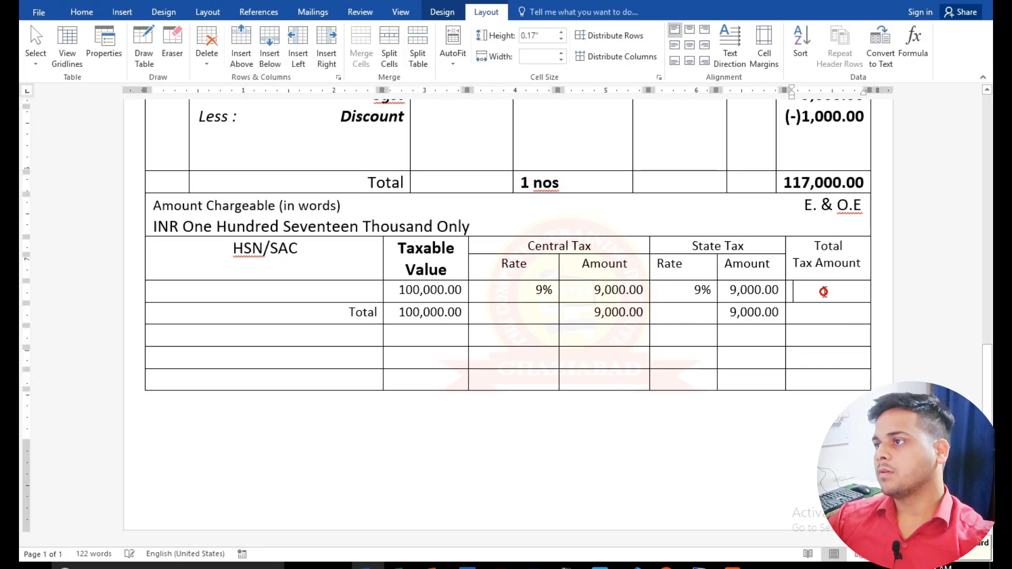
{"action": "key", "text": "ctrl+v"}
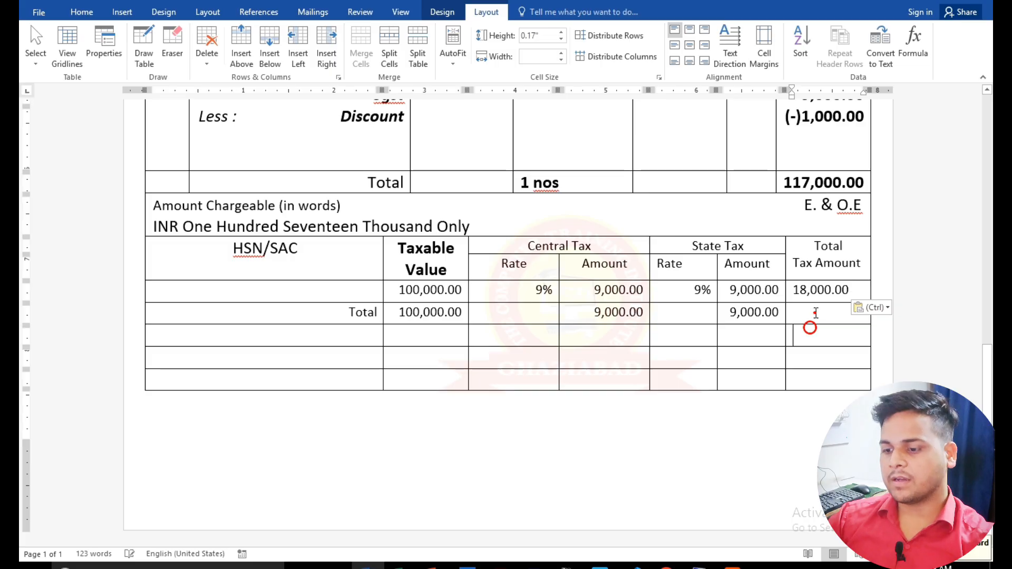
{"action": "left_click", "coordinate": [814, 313]}
{"action": "key", "text": "ctrl+v"}
Check the Total row's formatting in the PDF bill, and make the whole Total row of the tax table in Word bold.
{"action": "key", "text": "alt+Tab"}
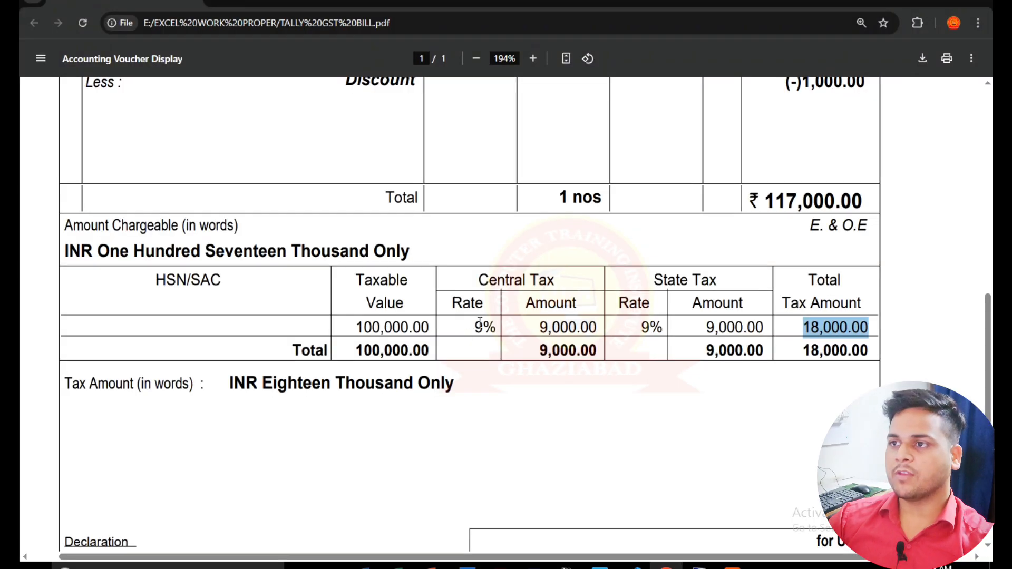
{"action": "left_click_drag", "start_coordinate": [355, 348], "coordinate": [872, 348]}
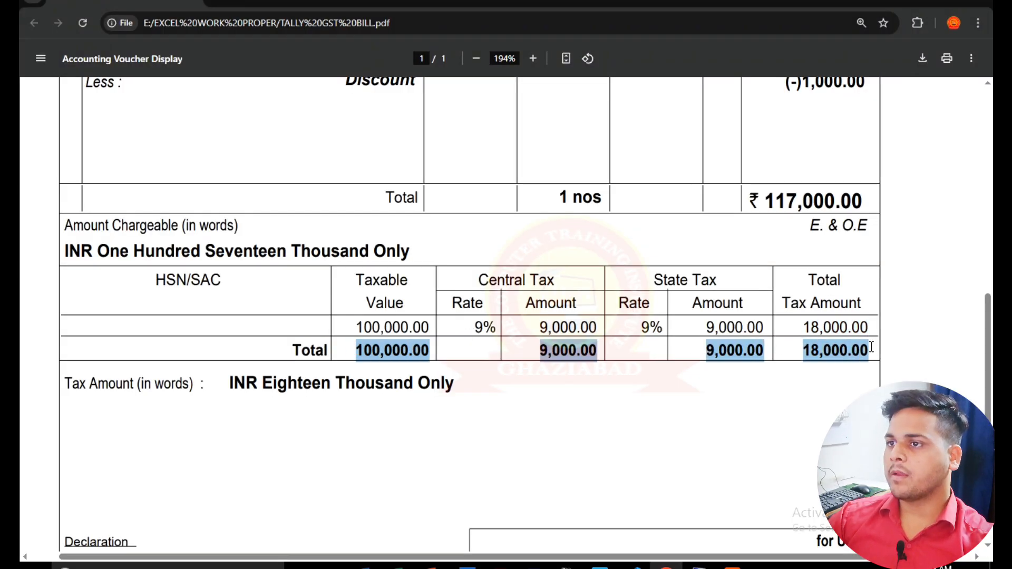
{"action": "key", "text": "alt+Tab"}
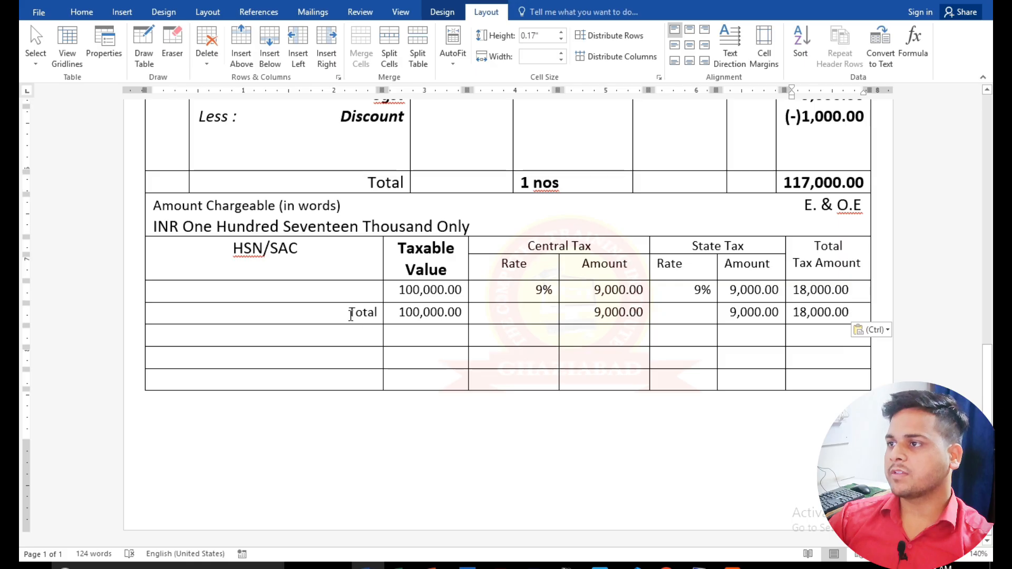
{"action": "left_click_drag", "start_coordinate": [351, 309], "coordinate": [827, 313]}
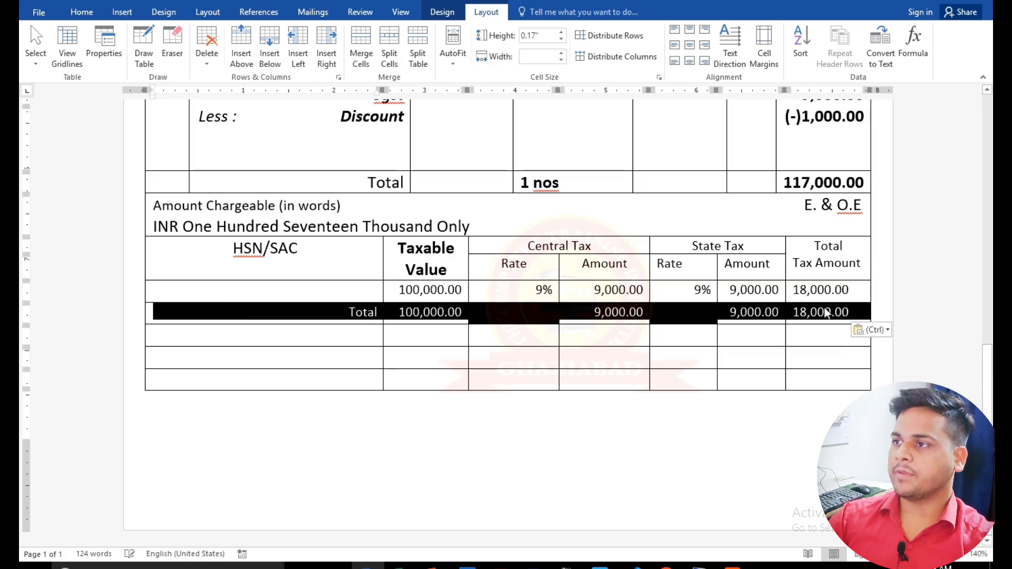
{"action": "key", "text": "ctrl+b"}
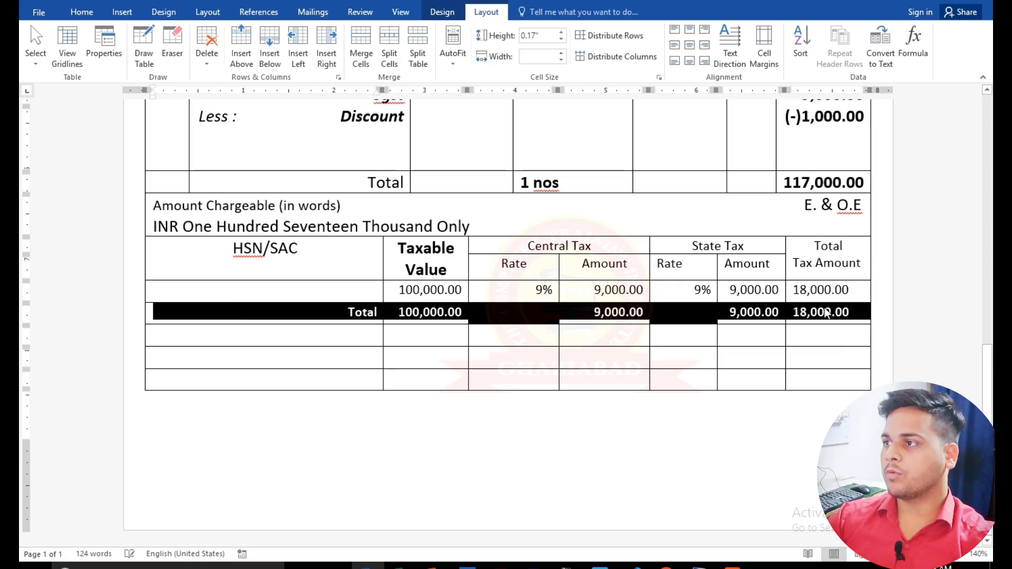
Review the section below the tax table in the PDF bill, from the tax amount in words to the declaration.
{"action": "left_click", "coordinate": [740, 336]}
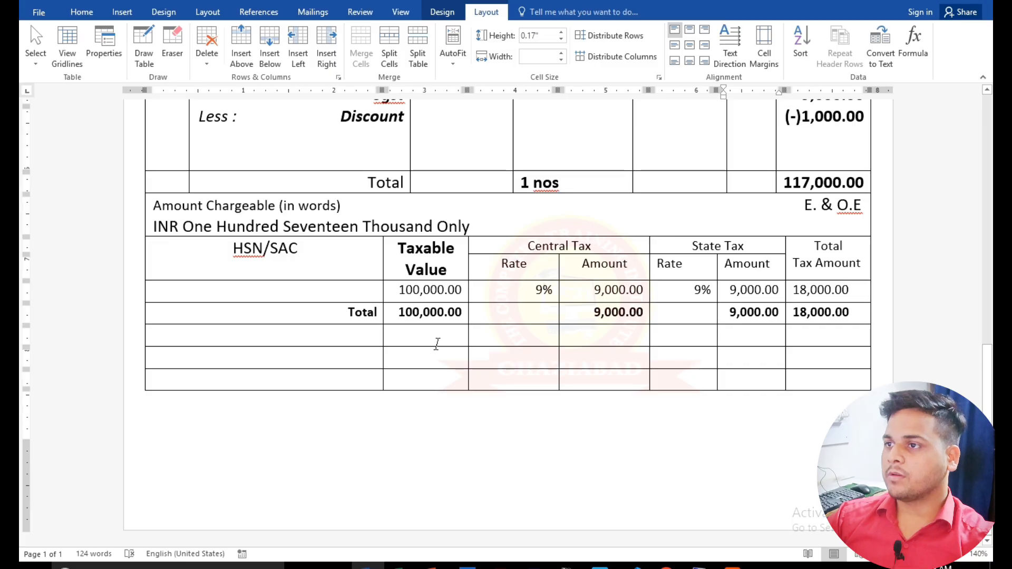
{"action": "key", "text": "alt+Tab"}
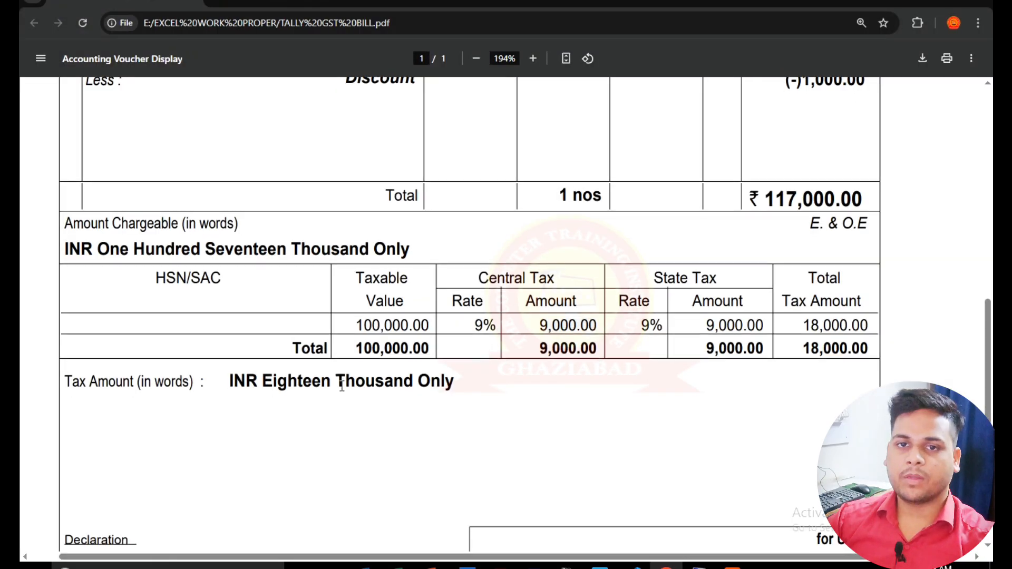
{"action": "scroll", "coordinate": [342, 386], "scroll_direction": "down", "scroll_amount": 4}
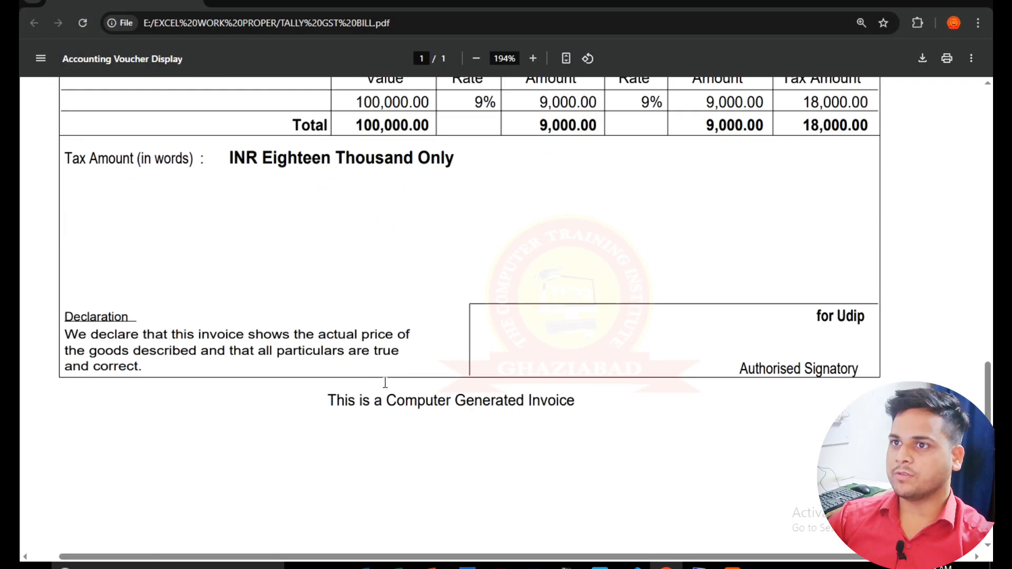
{"action": "scroll", "coordinate": [385, 383], "scroll_direction": "up", "scroll_amount": 2}
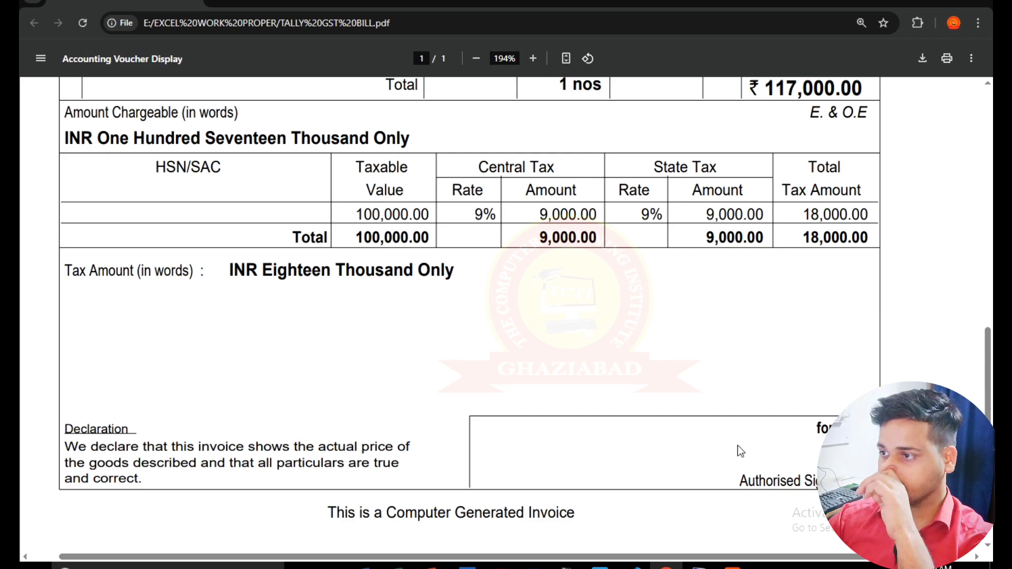
Open the screen recorder's drawing toolbar and move the recorder window off the tax table in the PDF bill.
{"action": "left_click", "coordinate": [733, 564]}
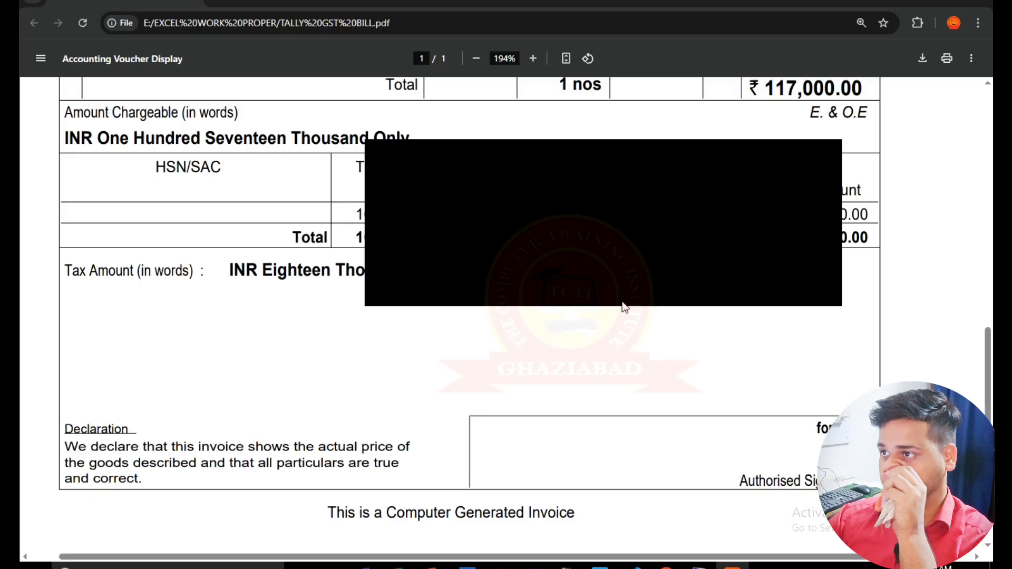
{"action": "left_click", "coordinate": [590, 293]}
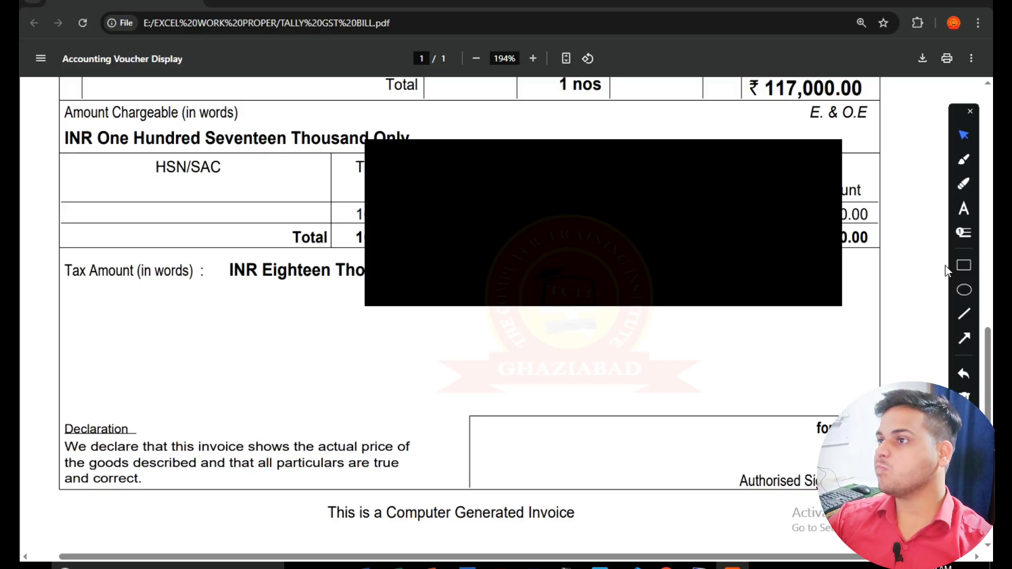
{"action": "left_click", "coordinate": [961, 268]}
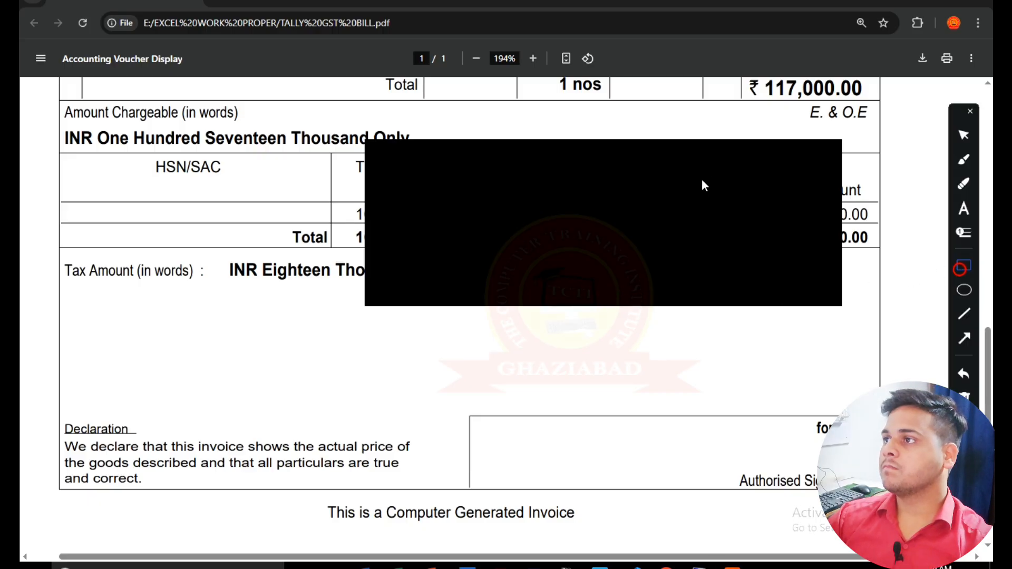
{"action": "left_click", "coordinate": [812, 152]}
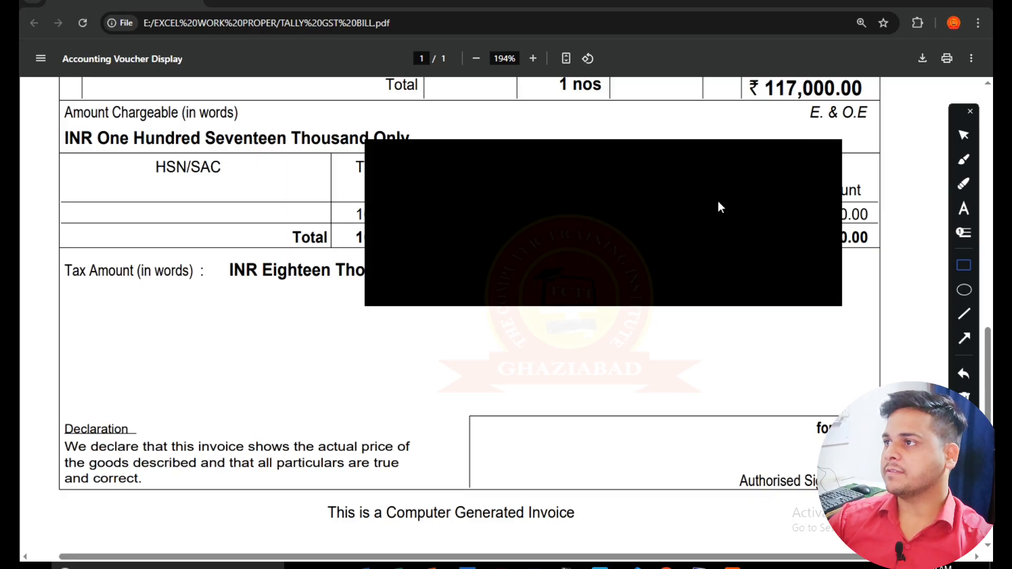
{"action": "left_click", "coordinate": [964, 136]}
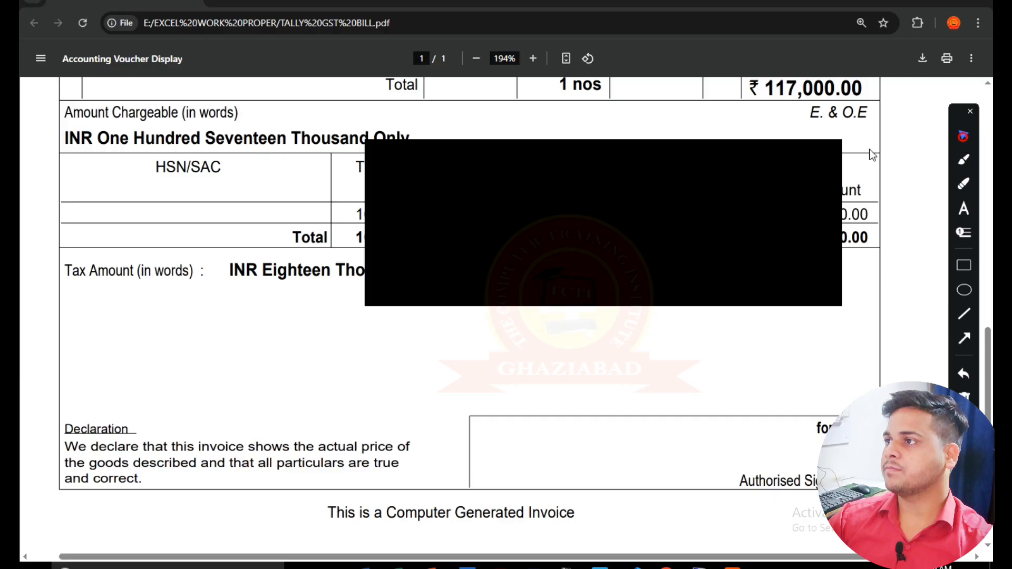
{"action": "left_click", "coordinate": [809, 154]}
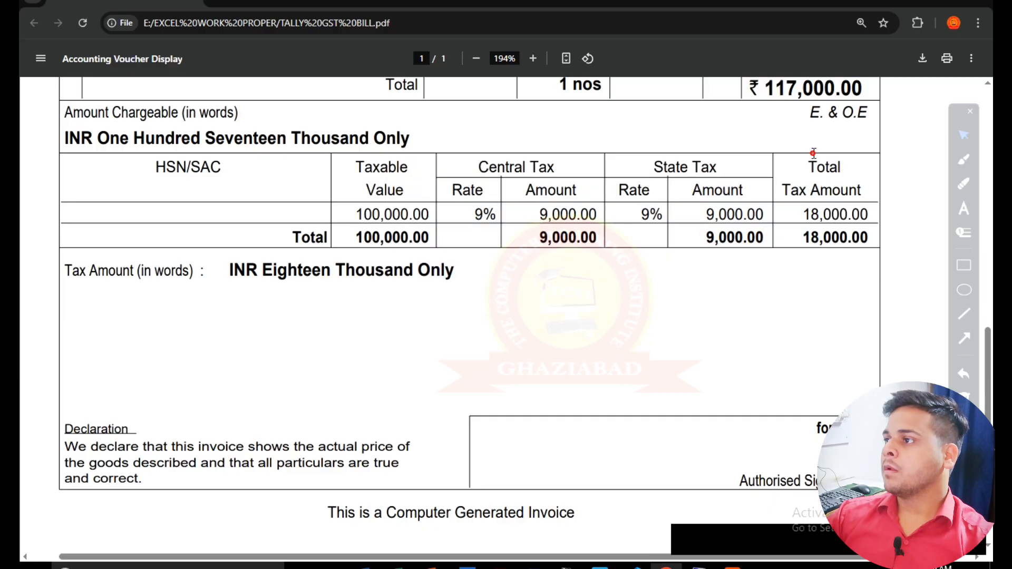
Outline the Tax Amount (in words) line, the declaration section and the blank area between them in the PDF bill with red rectangles.
{"action": "left_click", "coordinate": [964, 265]}
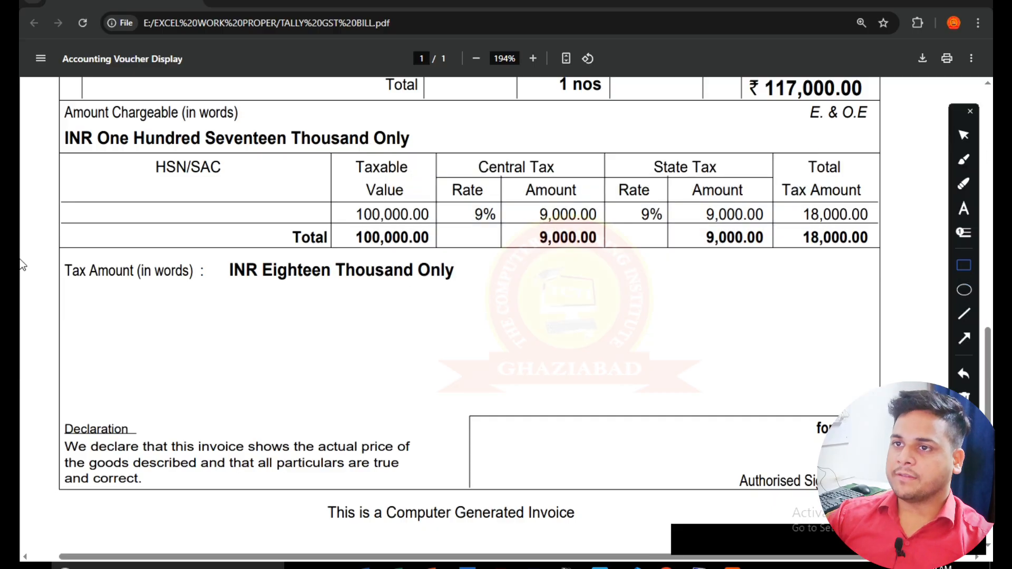
{"action": "left_click_drag", "start_coordinate": [106, 279], "coordinate": [871, 292]}
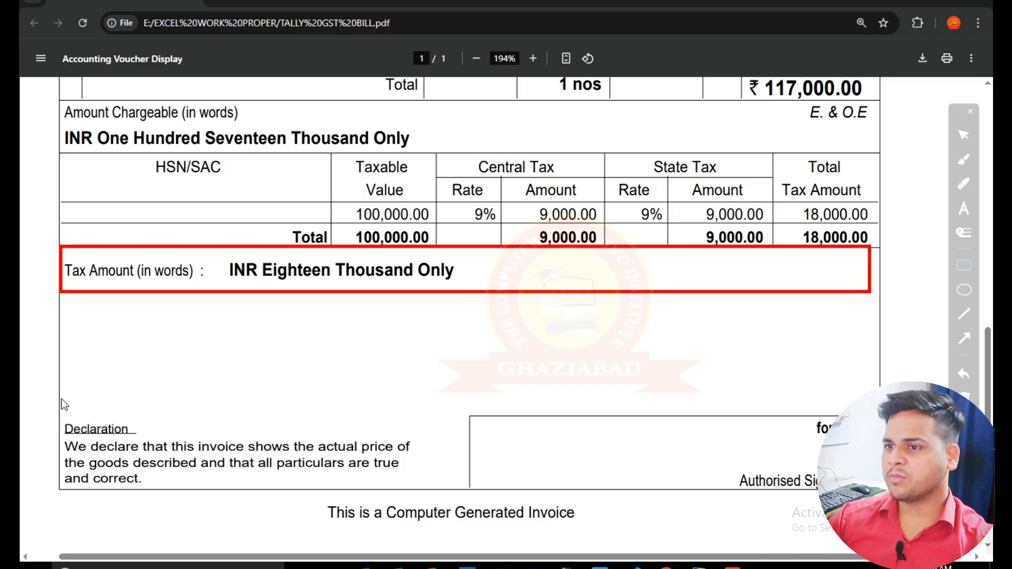
{"action": "left_click_drag", "start_coordinate": [62, 399], "coordinate": [865, 486]}
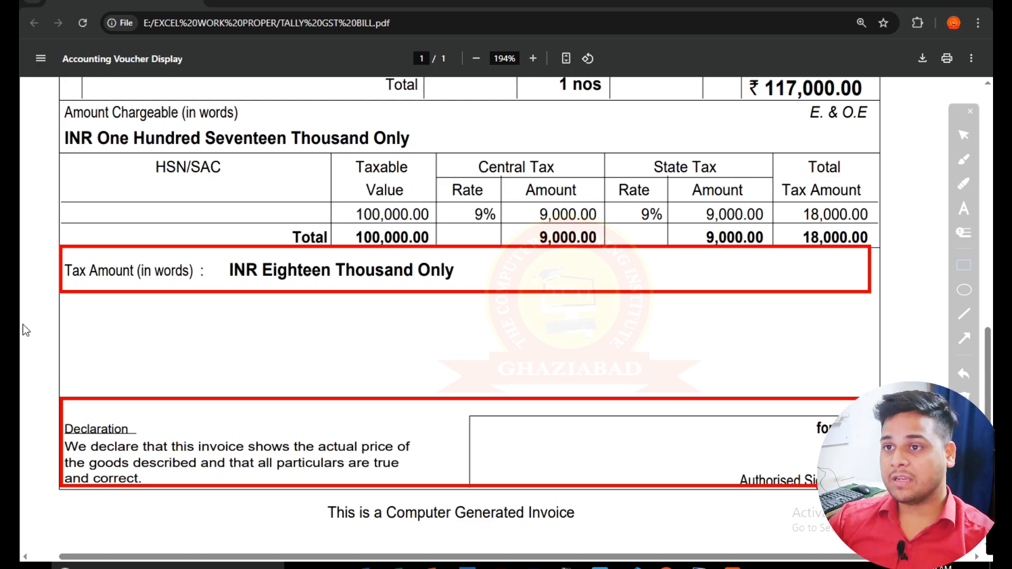
{"action": "mouse_move", "coordinate": [68, 300]}
{"action": "left_mouse_down"}
{"action": "mouse_move", "coordinate": [99, 327]}
{"action": "mouse_move", "coordinate": [871, 384]}
{"action": "left_mouse_up"}
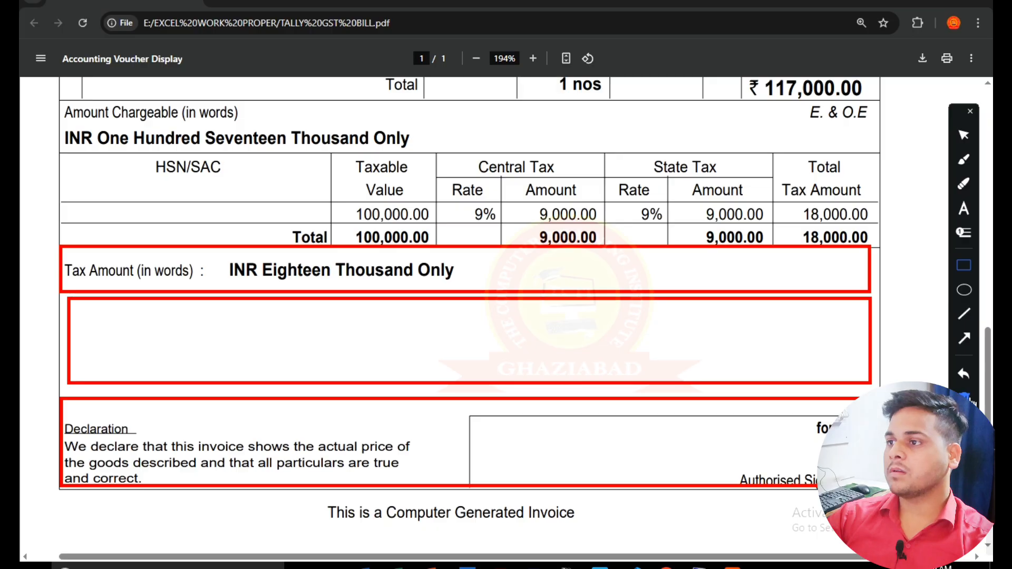
{"action": "key", "text": "alt+Tab"}
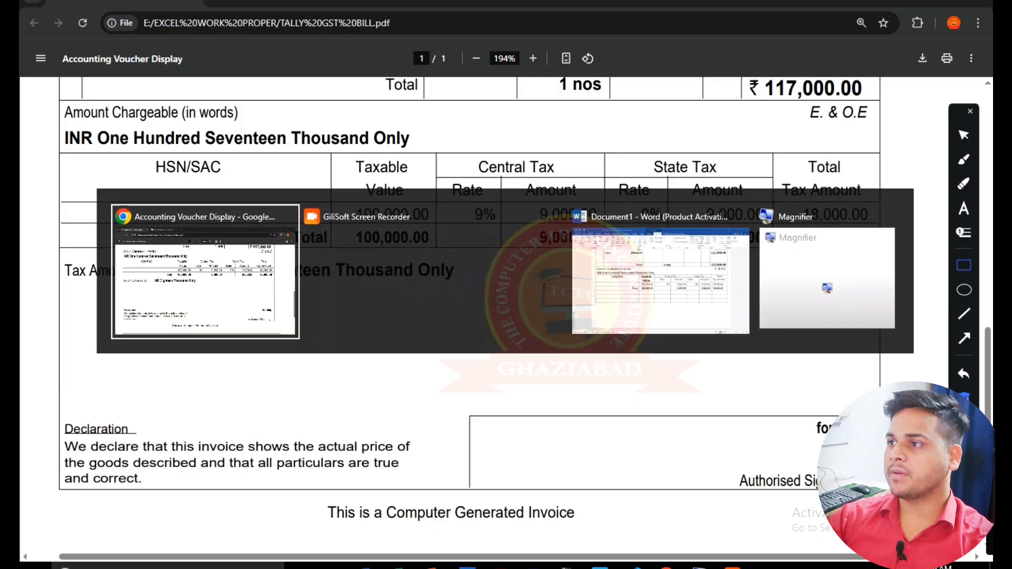
{"action": "left_click", "coordinate": [964, 135]}
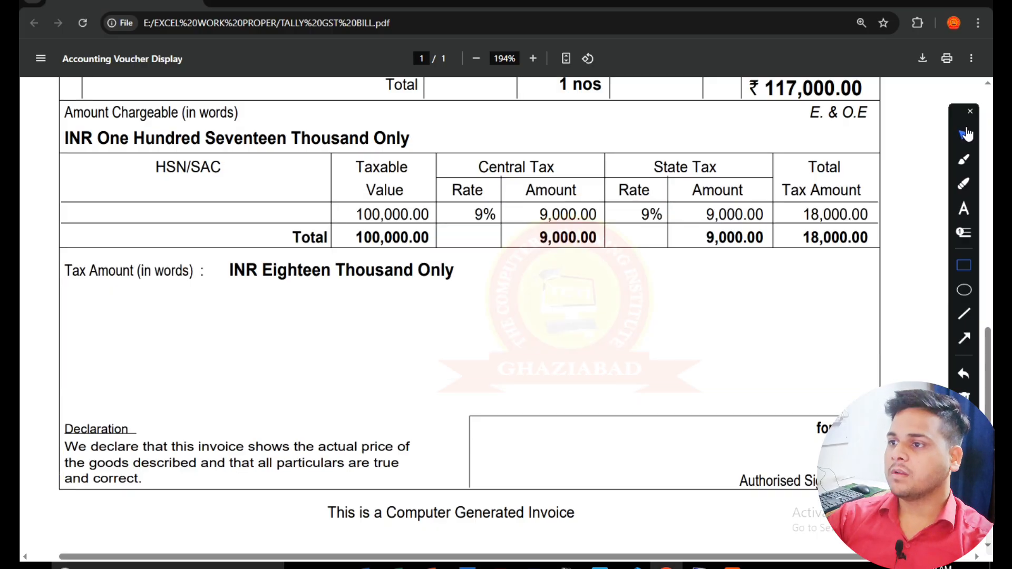
Compare the bottom section of the PDF bill with the empty rows under the tax table in Word.
{"action": "scroll", "coordinate": [637, 409], "scroll_direction": "down", "scroll_amount": 1}
{"action": "scroll", "coordinate": [636, 409], "scroll_direction": "down", "scroll_amount": 2}
{"action": "key", "text": "alt+Tab"}
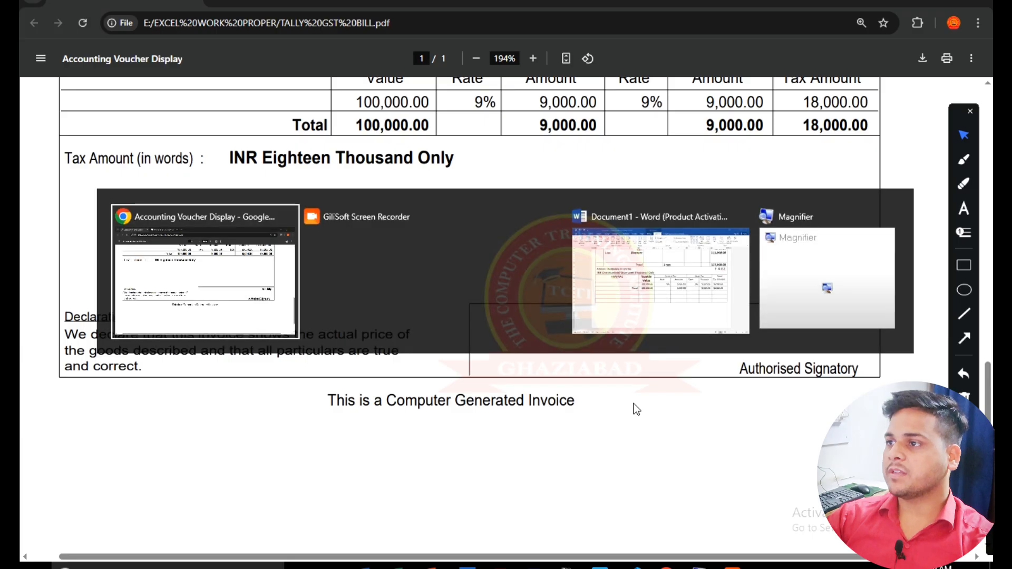
{"action": "key", "text": "alt+Tab"}
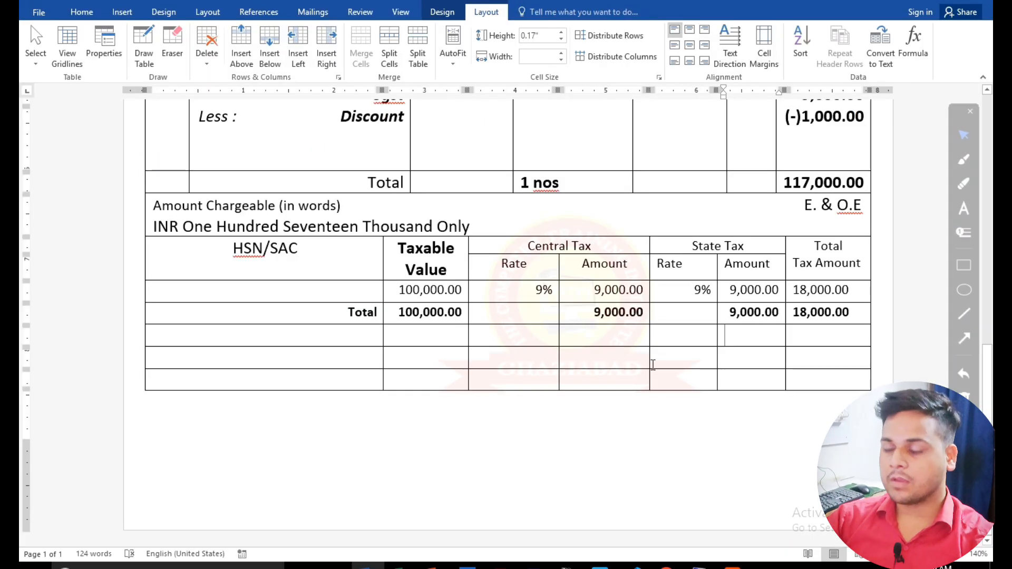
{"action": "key", "text": "alt+Tab"}
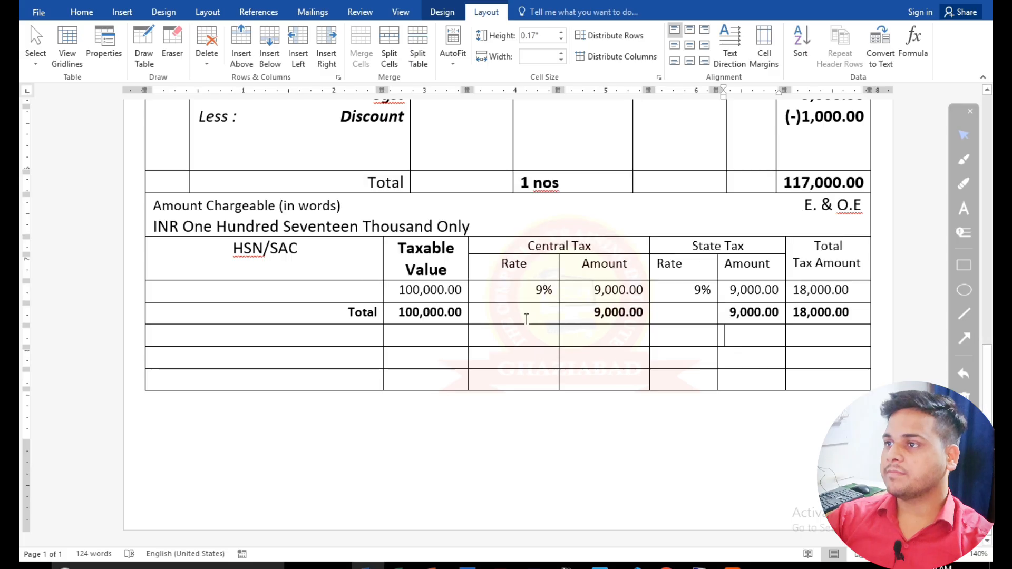
{"action": "key", "text": "alt+Tab"}
{"action": "scroll", "coordinate": [476, 278], "scroll_direction": "up", "scroll_amount": 2}
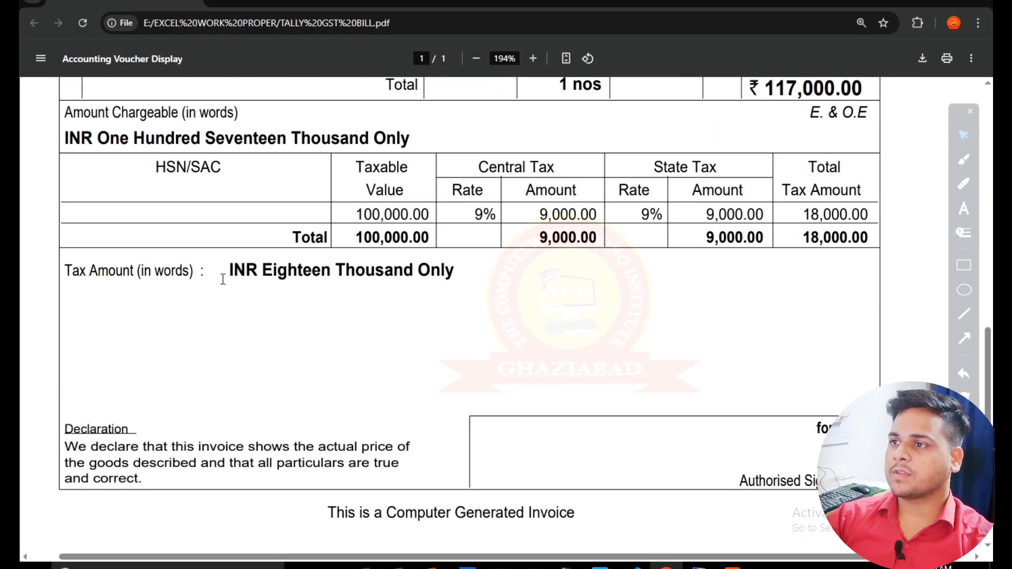
Merge all cells of the empty row directly below the tax table's Total row in Word into one cell.
{"action": "key", "text": "alt+Tab"}
{"action": "left_click_drag", "start_coordinate": [321, 334], "coordinate": [794, 333]}
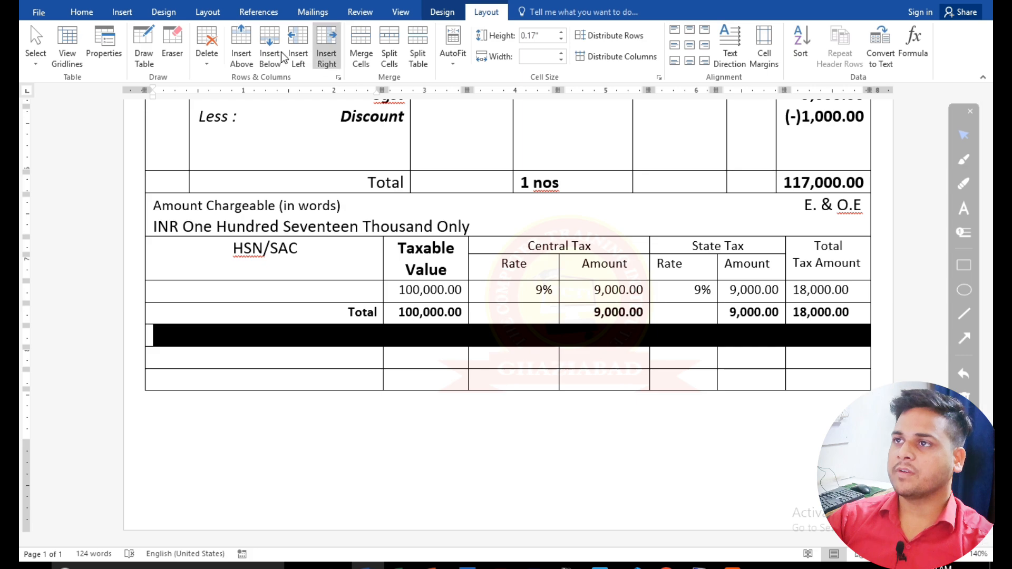
{"action": "left_click", "coordinate": [357, 43]}
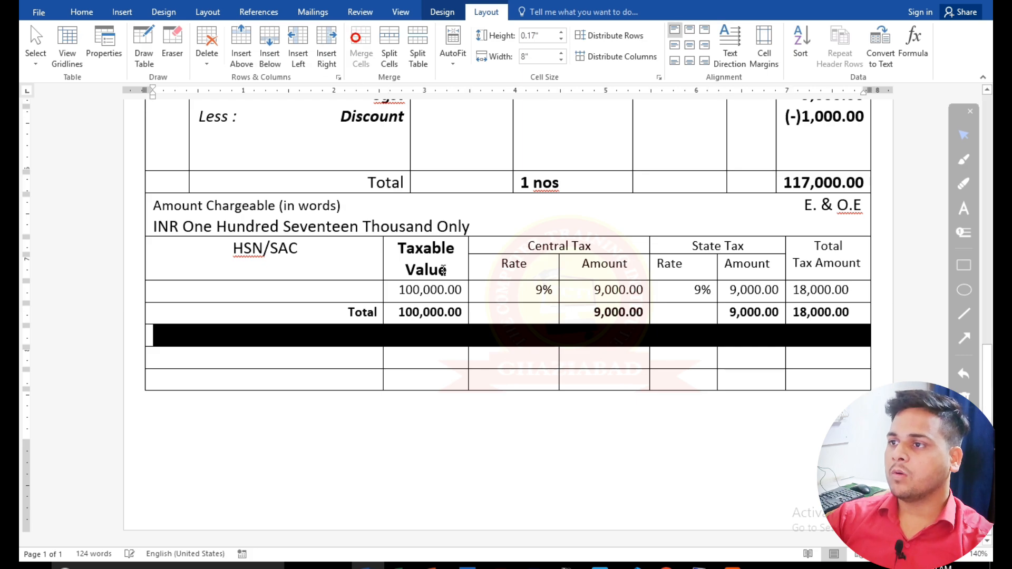
{"action": "left_click", "coordinate": [451, 334]}
Copy "Tax Amount (in words) : INR Eighteen Thousand Only" from the PDF bill into the merged row in Word, keeping text only.
{"action": "key", "text": "alt+Tab"}
{"action": "left_click_drag", "start_coordinate": [70, 260], "coordinate": [475, 266]}
{"action": "key", "text": "ctrl+c"}
{"action": "key", "text": "alt+Tab"}
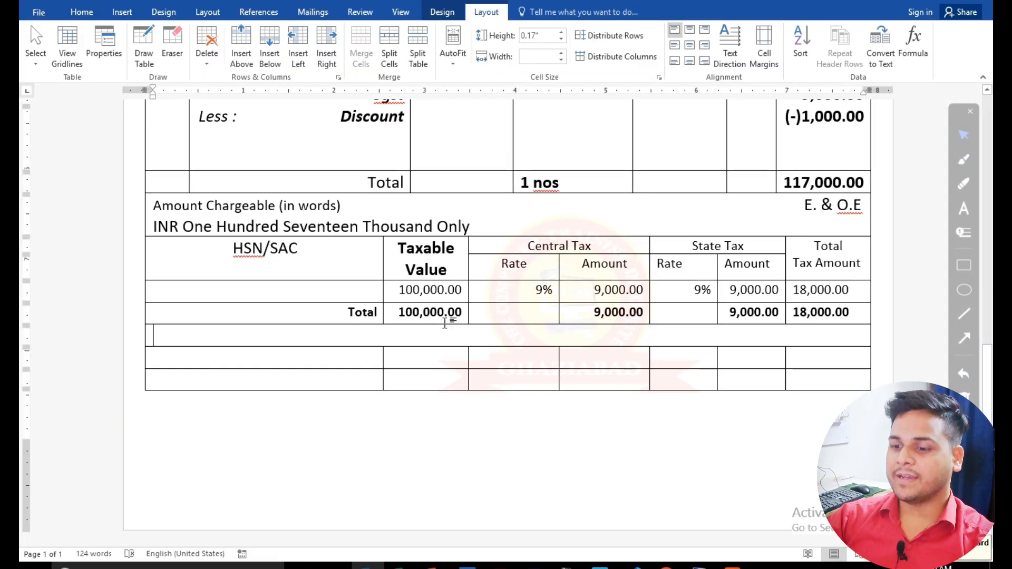
{"action": "key", "text": "ctrl+v"}
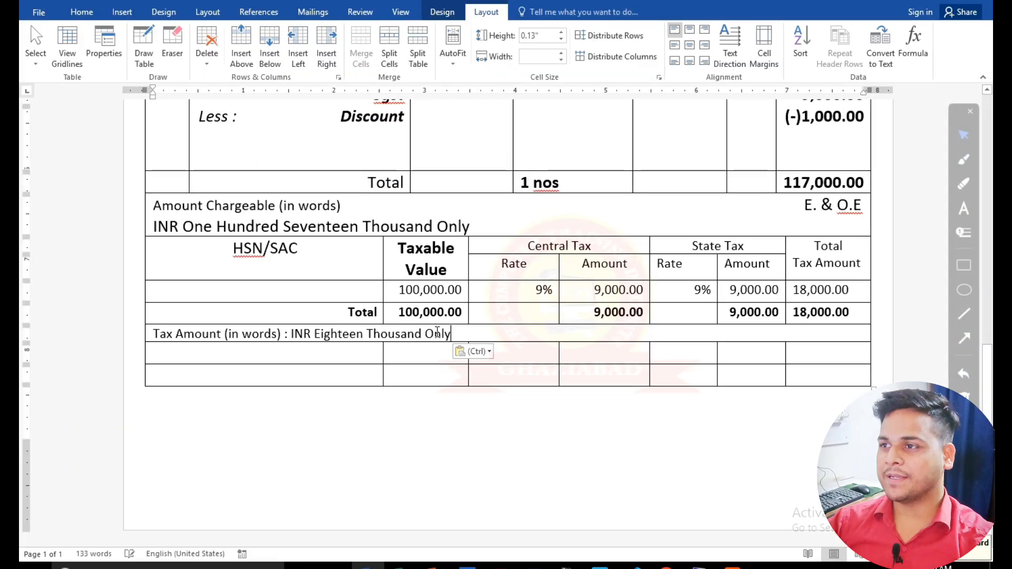
{"action": "left_click", "coordinate": [480, 351]}
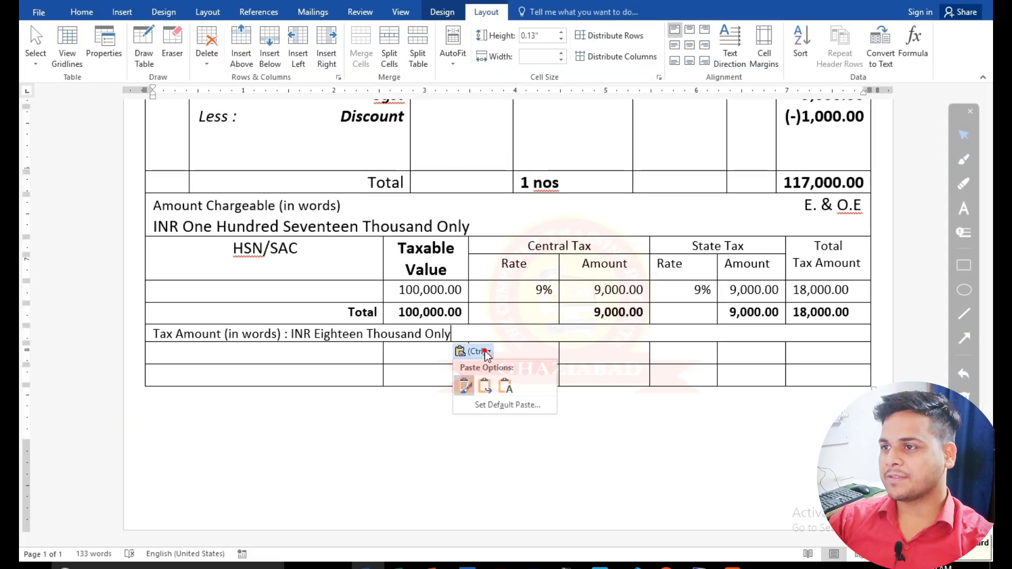
{"action": "left_click", "coordinate": [504, 381]}
Check the tax amount line's formatting in the PDF bill, and make "INR Eighteen Thousand Only" bold in Word.
{"action": "key", "text": "alt+Tab"}
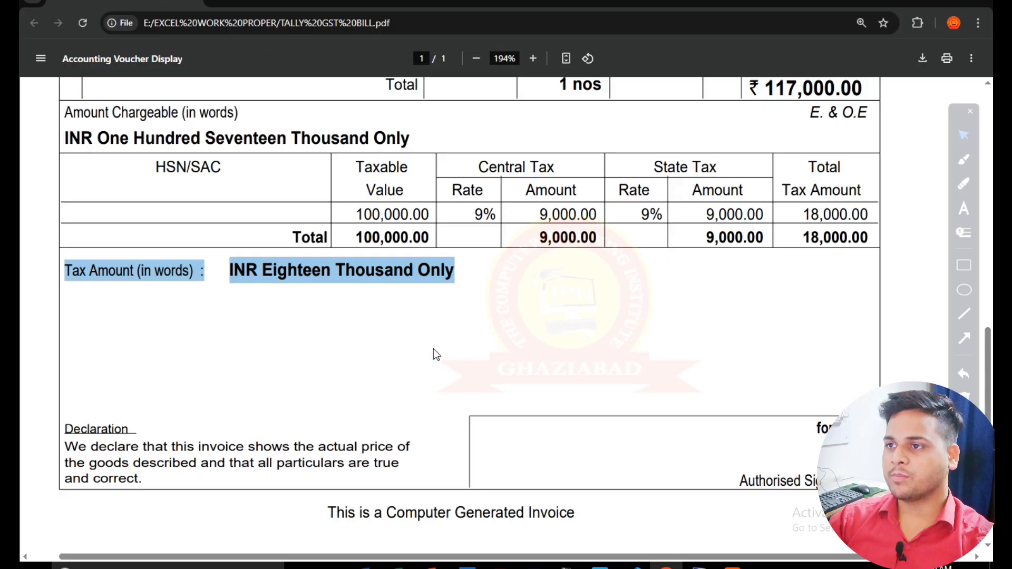
{"action": "key", "text": "alt+Tab"}
{"action": "left_click_drag", "start_coordinate": [332, 334], "coordinate": [533, 344]}
{"action": "key", "text": "ctrl+b"}
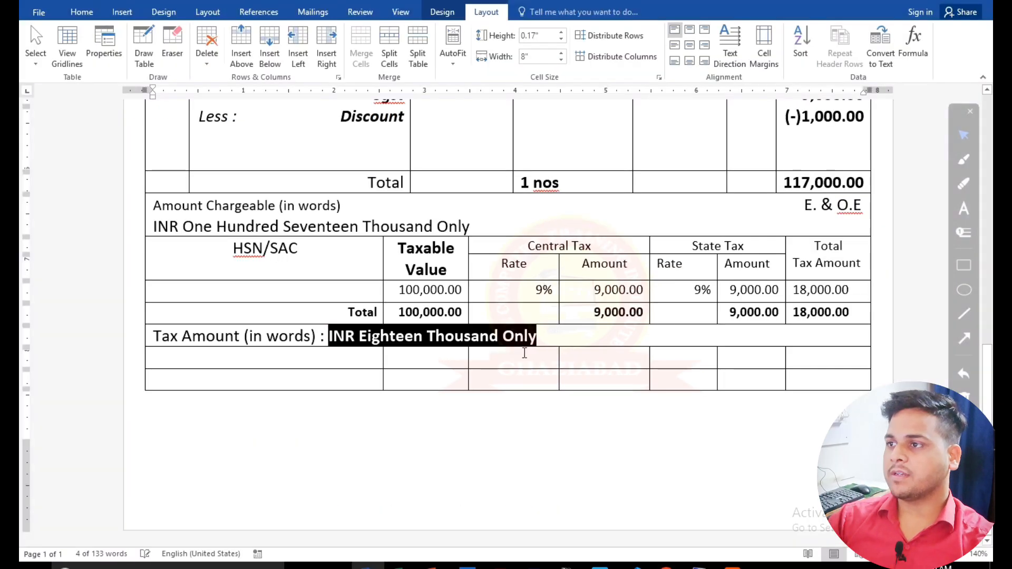
{"action": "left_click", "coordinate": [566, 331]}
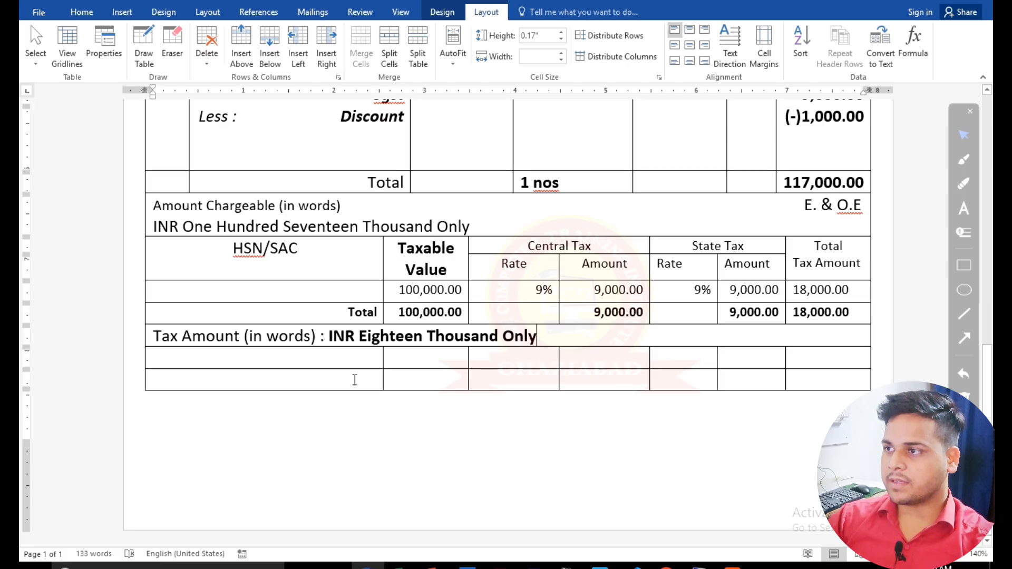
Merge the last five cells of the table's bottom row in Word into one, and enlarge that row's height to about 0.66".
{"action": "key", "text": "alt+Tab"}
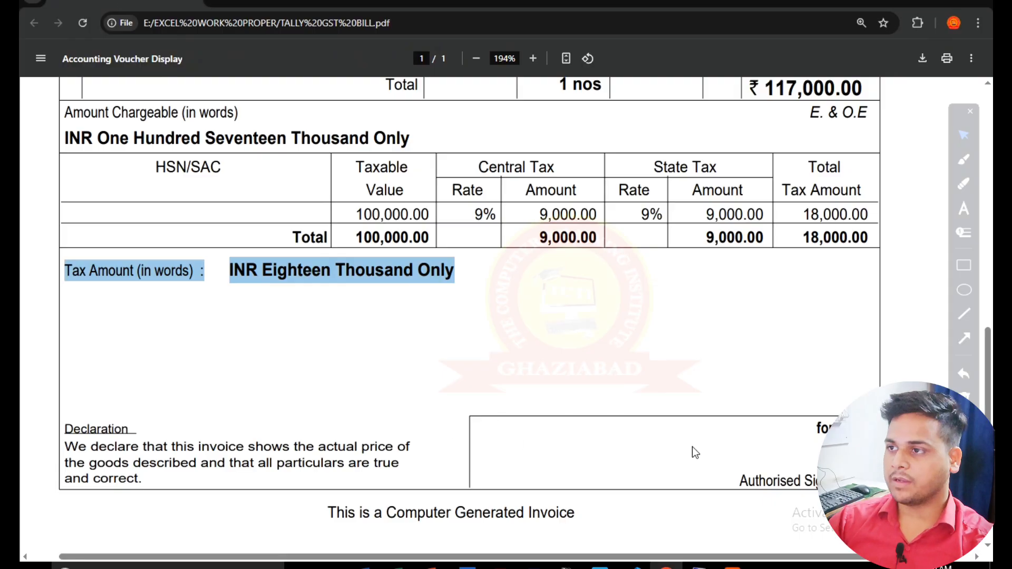
{"action": "key", "text": "alt+Tab"}
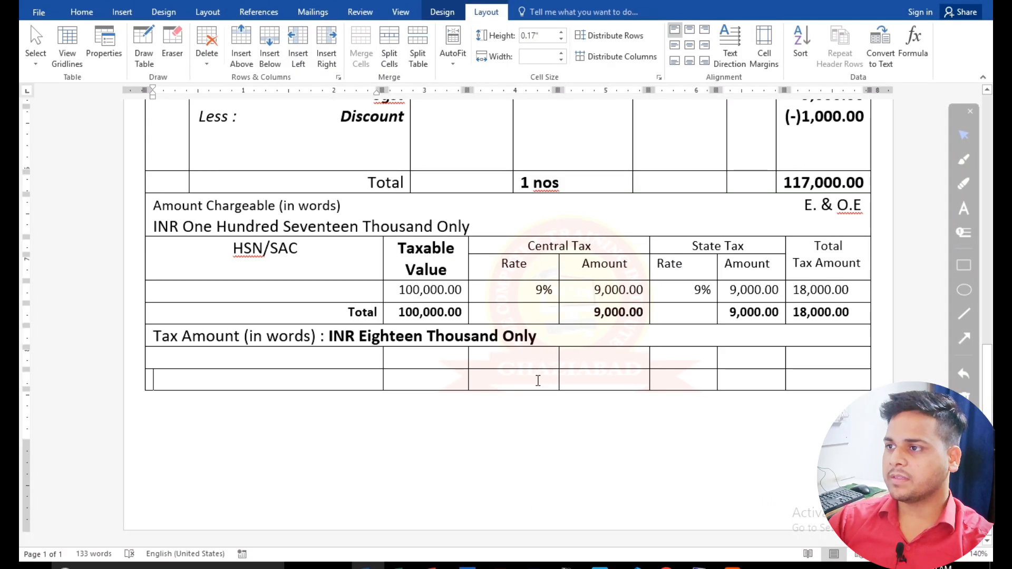
{"action": "key", "text": "alt+Tab"}
{"action": "key", "text": "alt+Tab"}
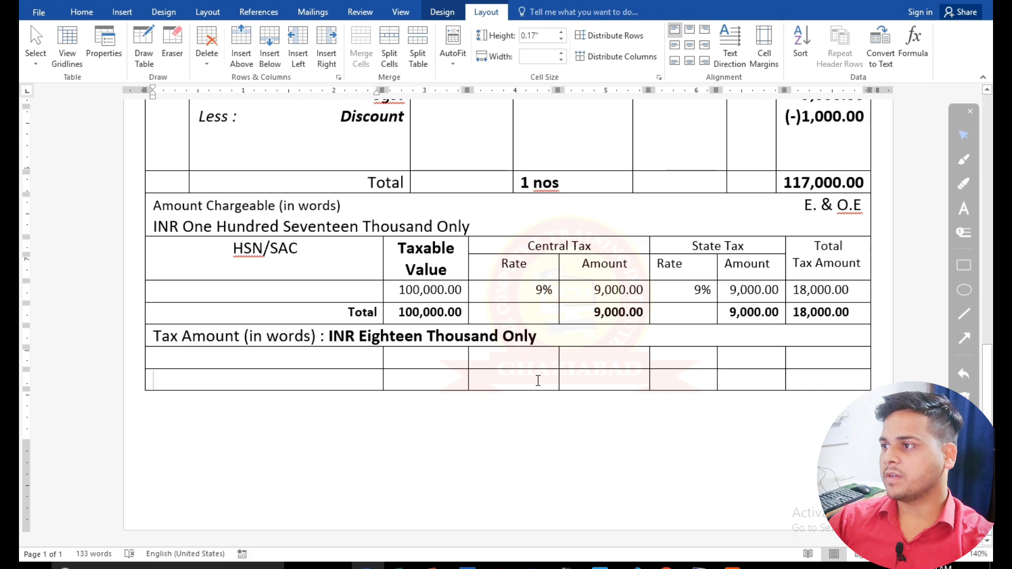
{"action": "left_click_drag", "start_coordinate": [538, 380], "coordinate": [831, 370]}
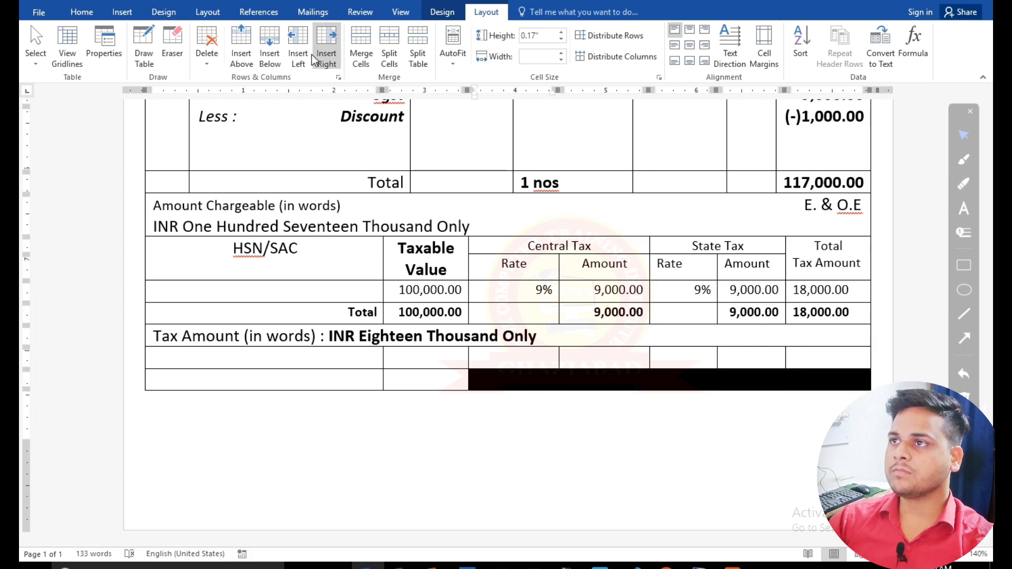
{"action": "left_click", "coordinate": [362, 45]}
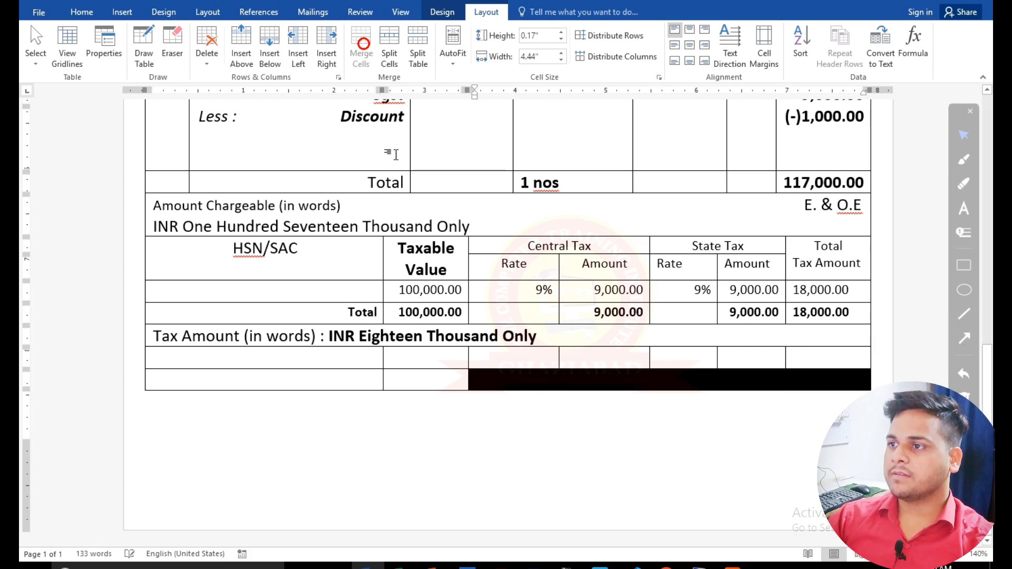
{"action": "left_click", "coordinate": [497, 385]}
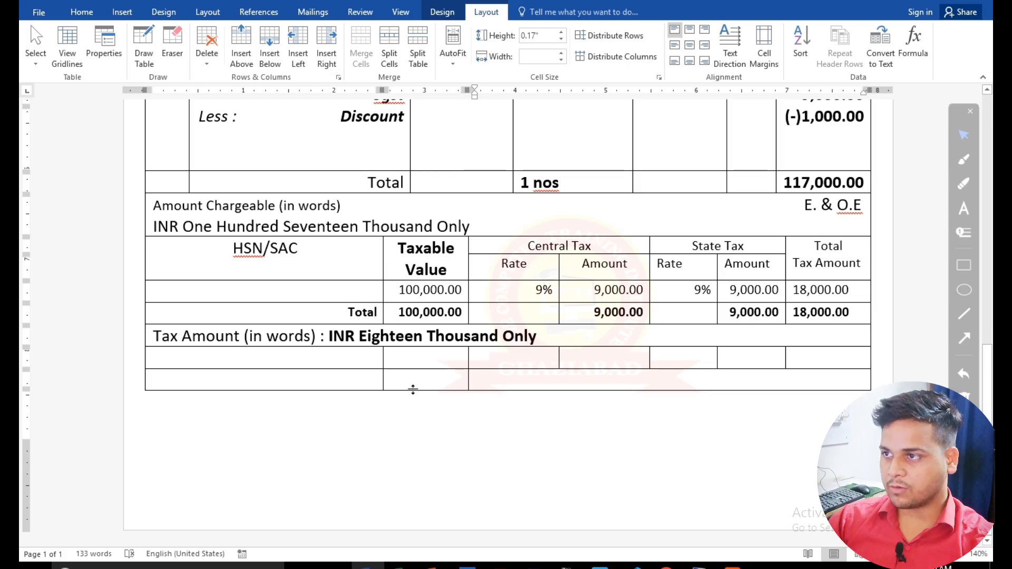
{"action": "left_click_drag", "start_coordinate": [413, 389], "coordinate": [414, 426]}
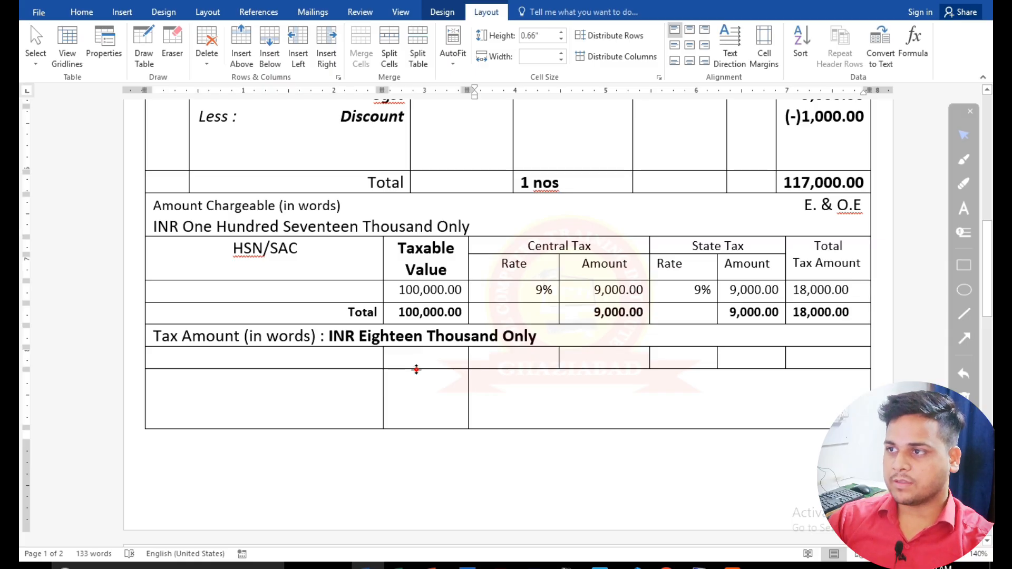
Set the empty row below the tax amount line to about 0.66" high and reduce the page's bottom margin so the table fits one page.
{"action": "left_click_drag", "start_coordinate": [416, 369], "coordinate": [416, 416]}
{"action": "scroll", "coordinate": [449, 393], "scroll_direction": "down", "scroll_amount": 3}
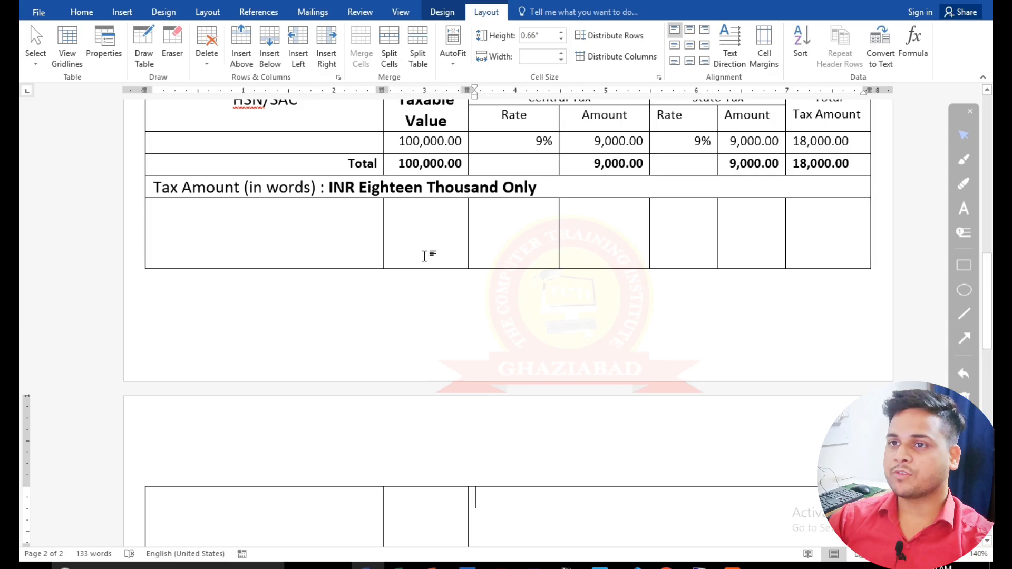
{"action": "left_click", "coordinate": [414, 214]}
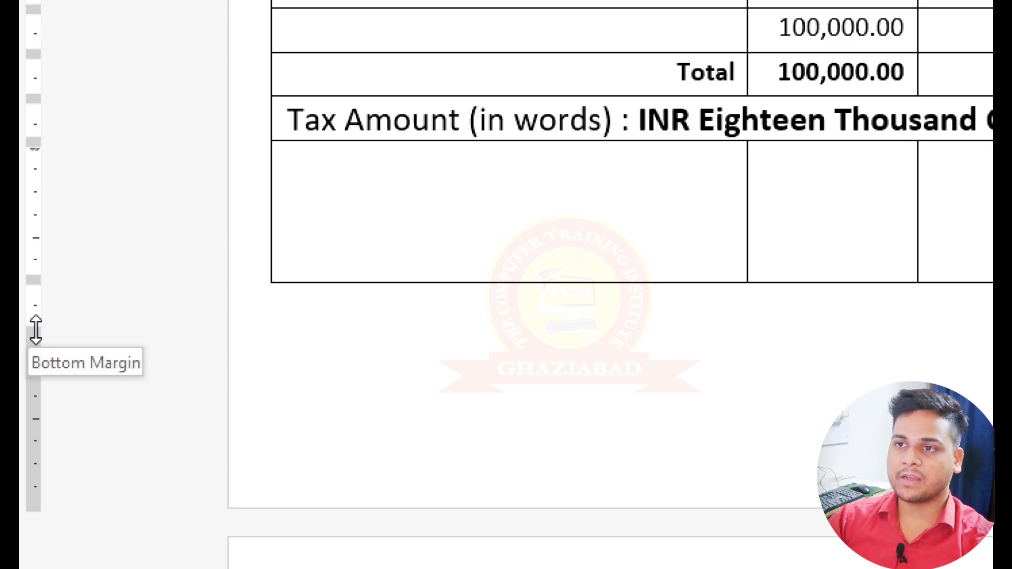
{"action": "left_click_drag", "start_coordinate": [36, 330], "coordinate": [35, 455]}
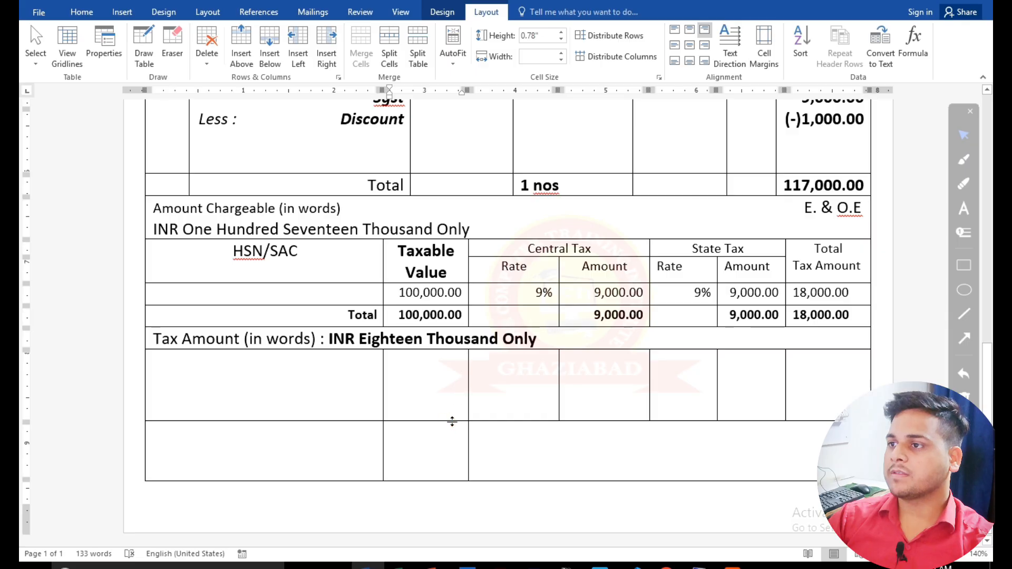
{"action": "mouse_move", "coordinate": [452, 420]}
{"action": "left_mouse_down"}
{"action": "mouse_move", "coordinate": [453, 397]}
{"action": "mouse_move", "coordinate": [453, 410]}
{"action": "left_mouse_up"}
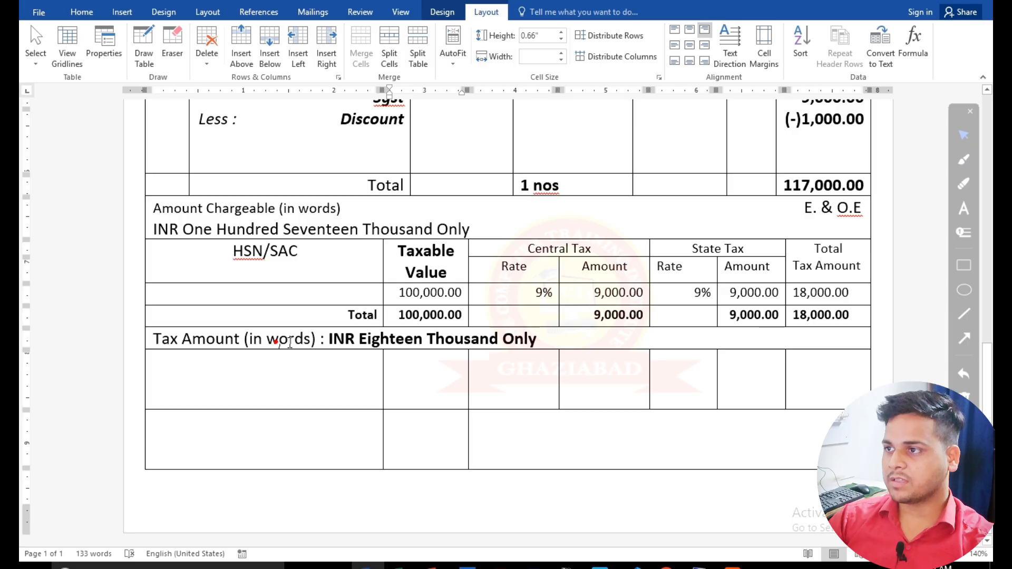
Try removing the inside borders across the tax amount row and the cells of the empty row below it.
{"action": "left_click_drag", "start_coordinate": [290, 342], "coordinate": [790, 396]}
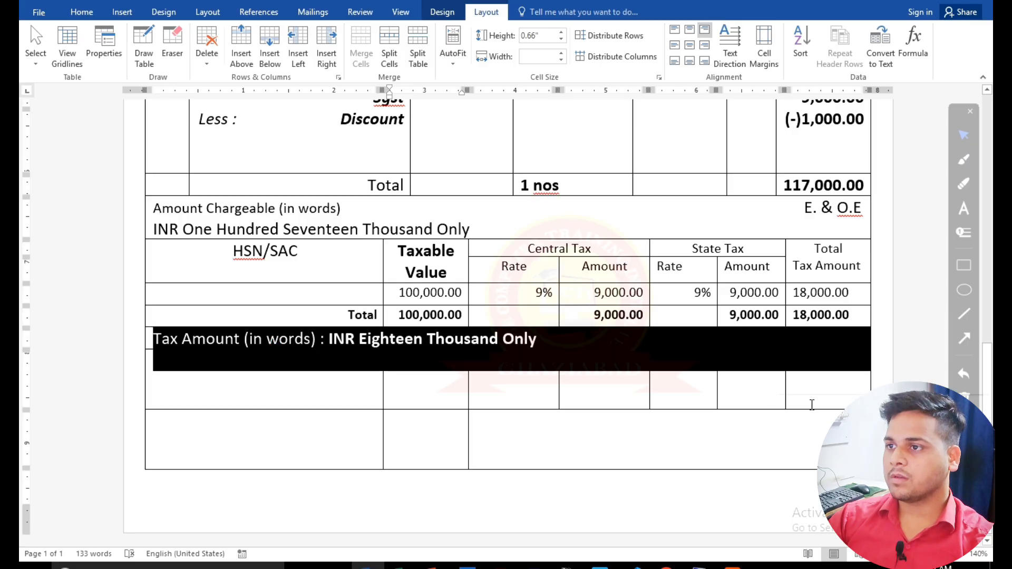
{"action": "left_click", "coordinate": [343, 399]}
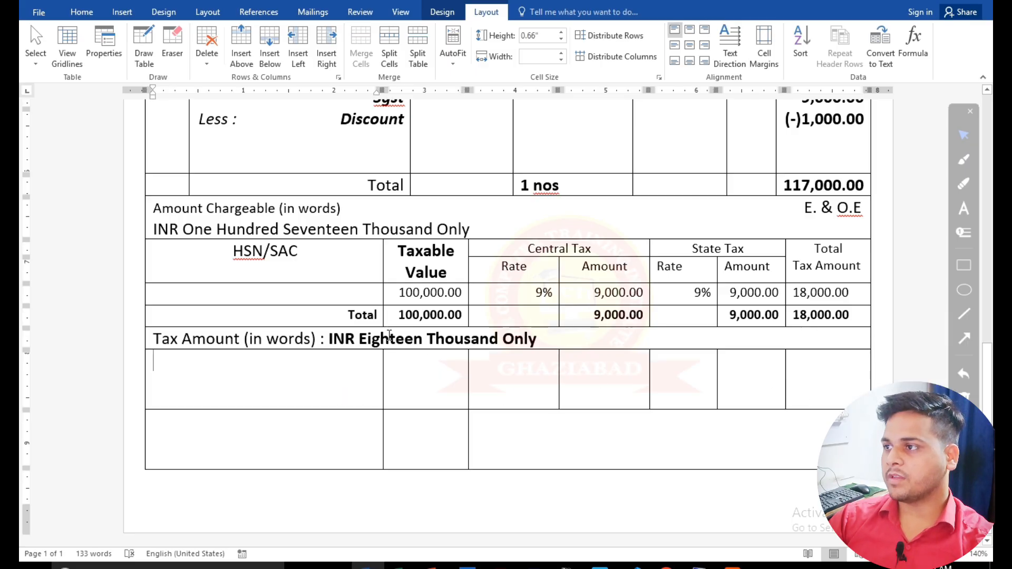
{"action": "left_click_drag", "start_coordinate": [389, 335], "coordinate": [825, 403]}
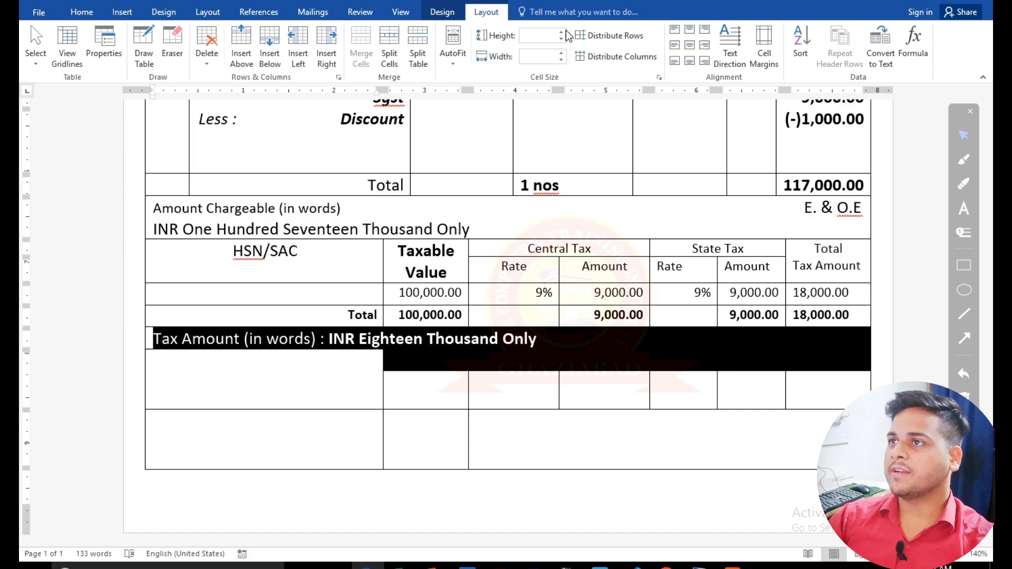
{"action": "left_click", "coordinate": [443, 13]}
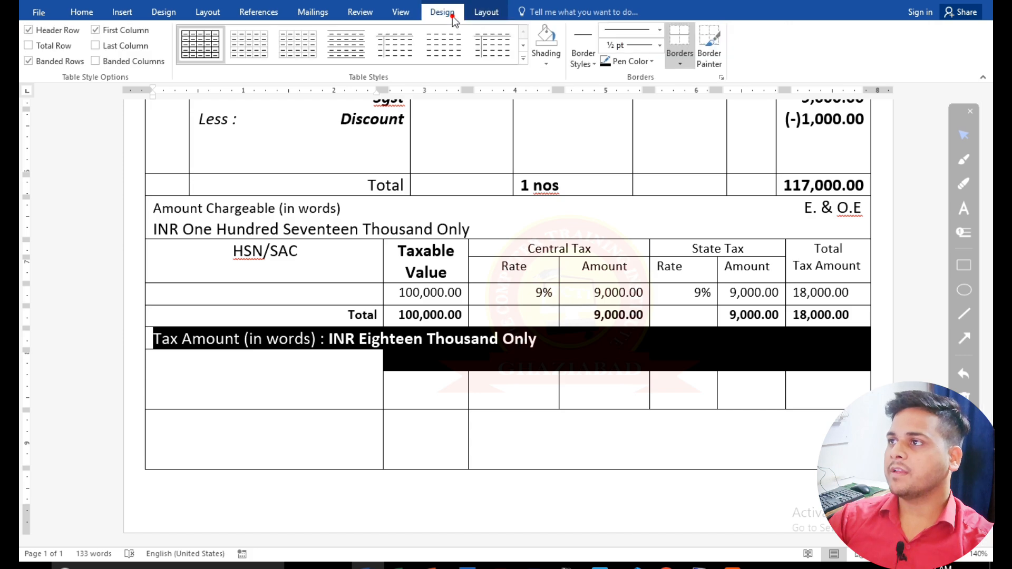
{"action": "left_click", "coordinate": [681, 64]}
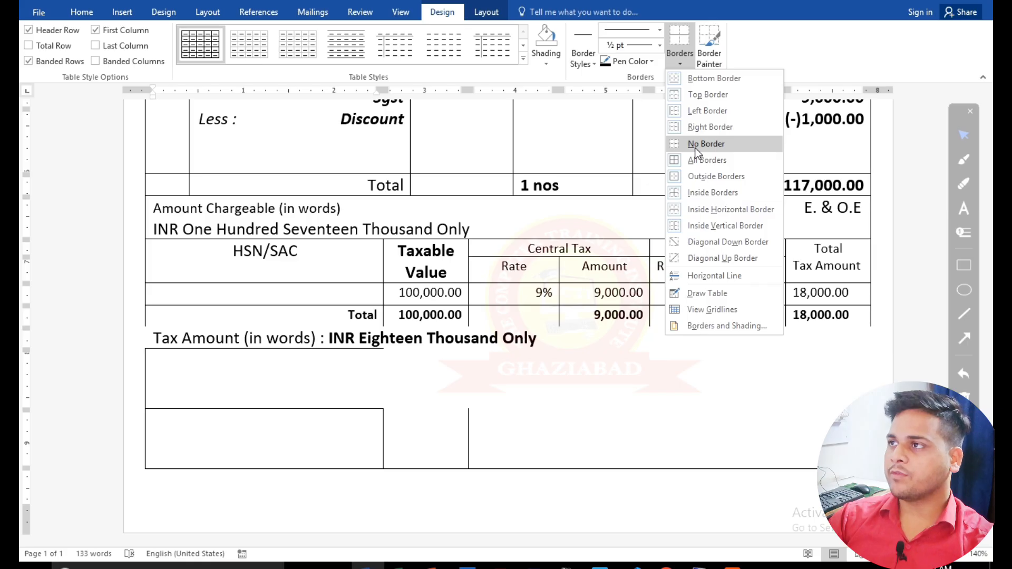
{"action": "left_click", "coordinate": [701, 198]}
{"action": "left_click", "coordinate": [462, 373]}
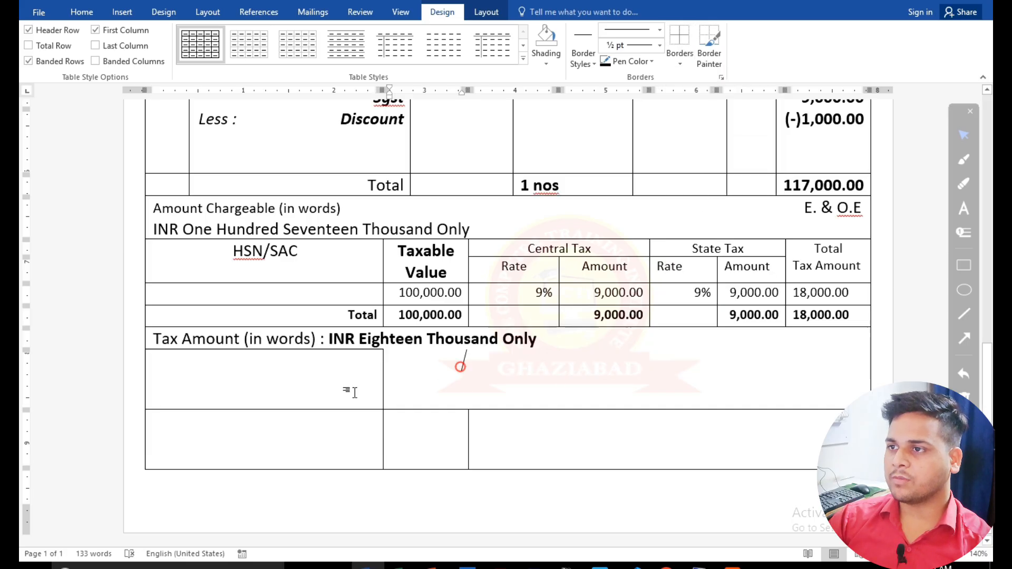
Remove the inside border between the first two cells of the empty row below the tax amount line.
{"action": "left_click_drag", "start_coordinate": [332, 380], "coordinate": [402, 377]}
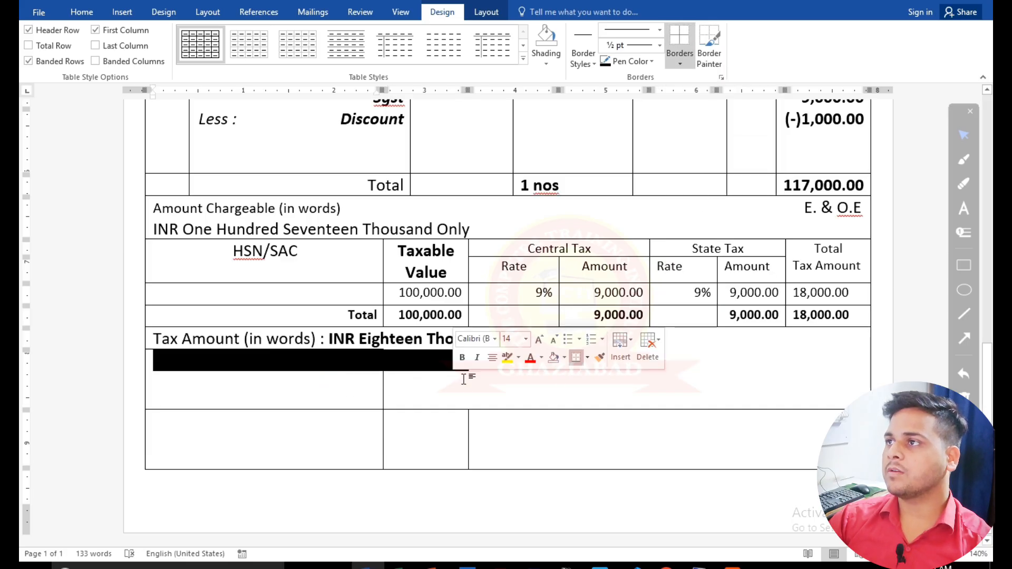
{"action": "left_click", "coordinate": [674, 61]}
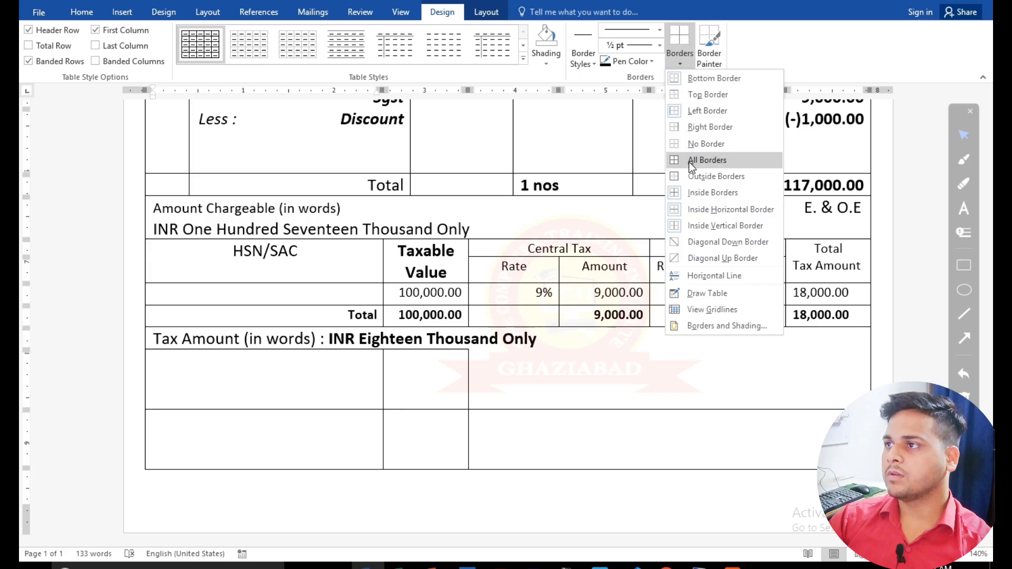
{"action": "left_click", "coordinate": [696, 199]}
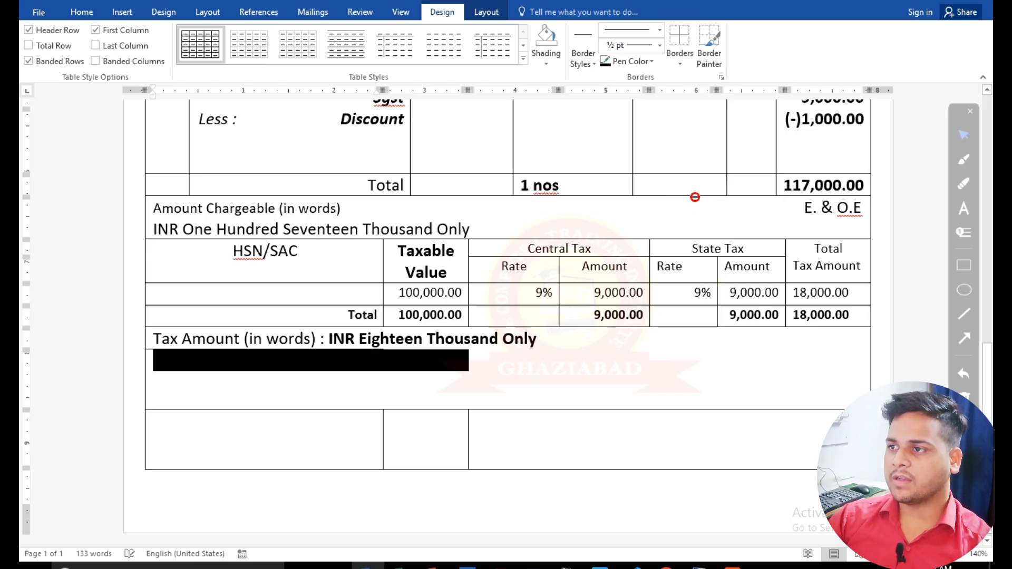
{"action": "left_click", "coordinate": [567, 379]}
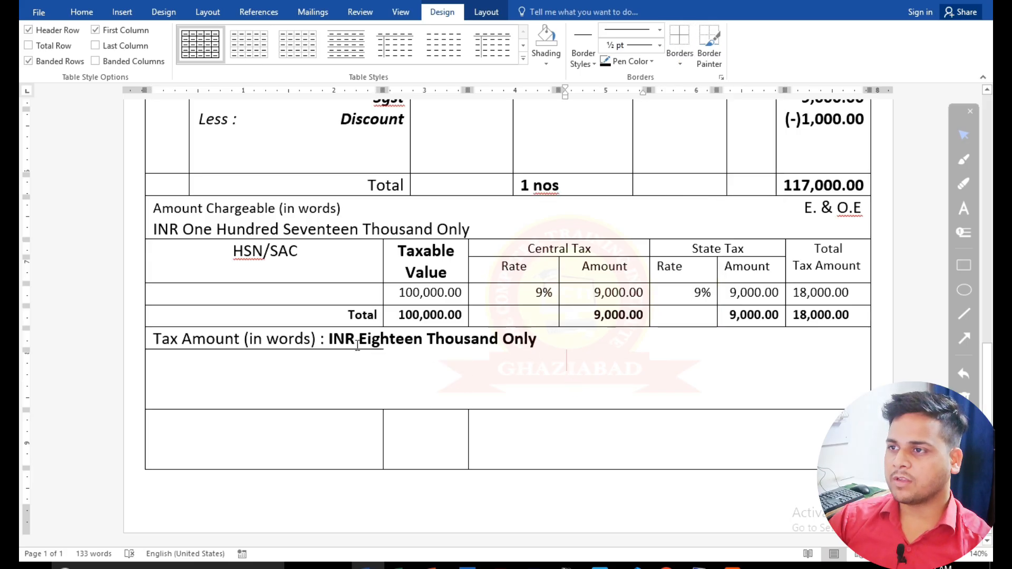
Try to clear the leftover border segment under the tax amount text, and check that area against the PDF bill.
{"action": "left_click_drag", "start_coordinate": [396, 343], "coordinate": [151, 343]}
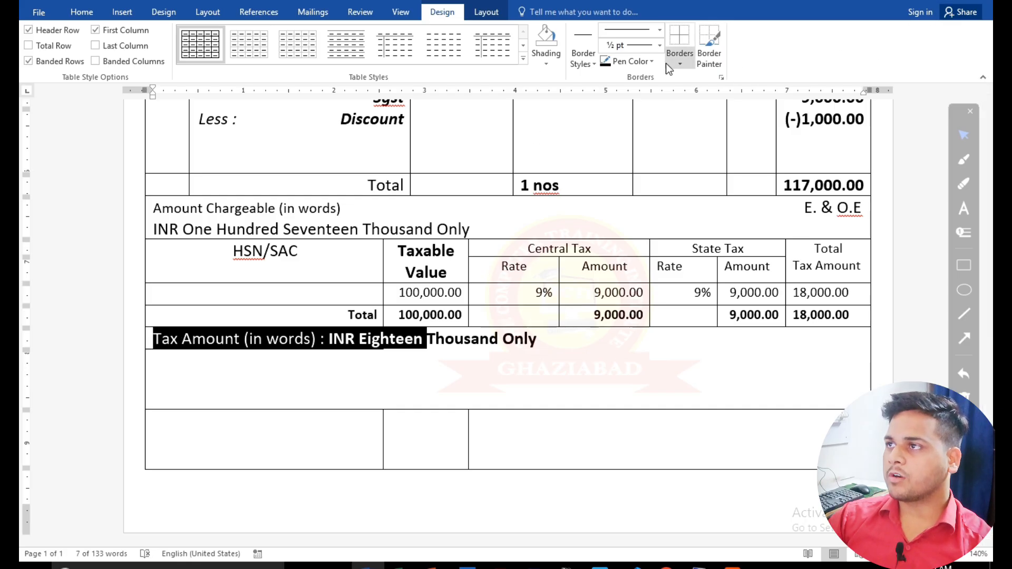
{"action": "left_click", "coordinate": [680, 63]}
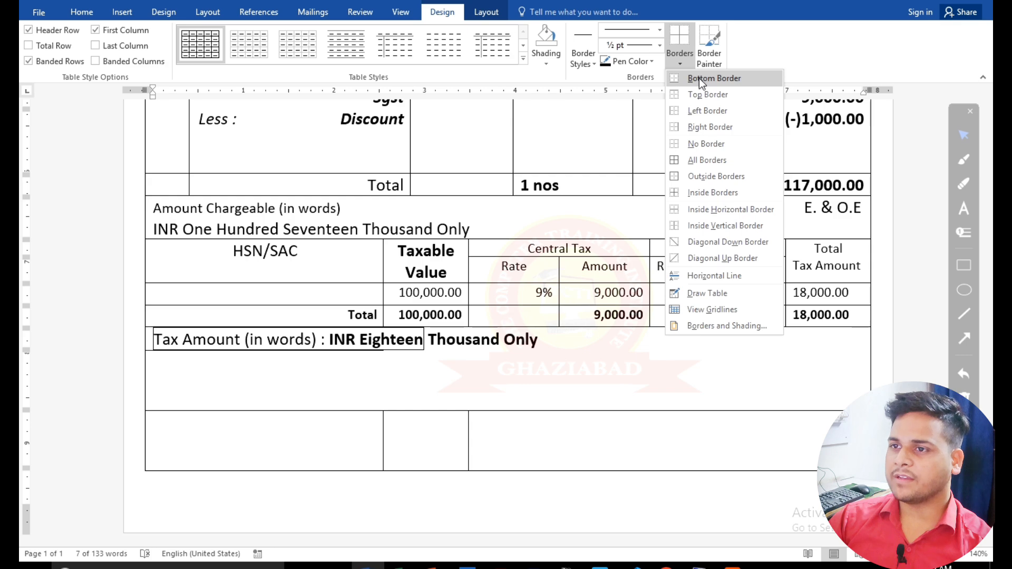
{"action": "left_click", "coordinate": [528, 338]}
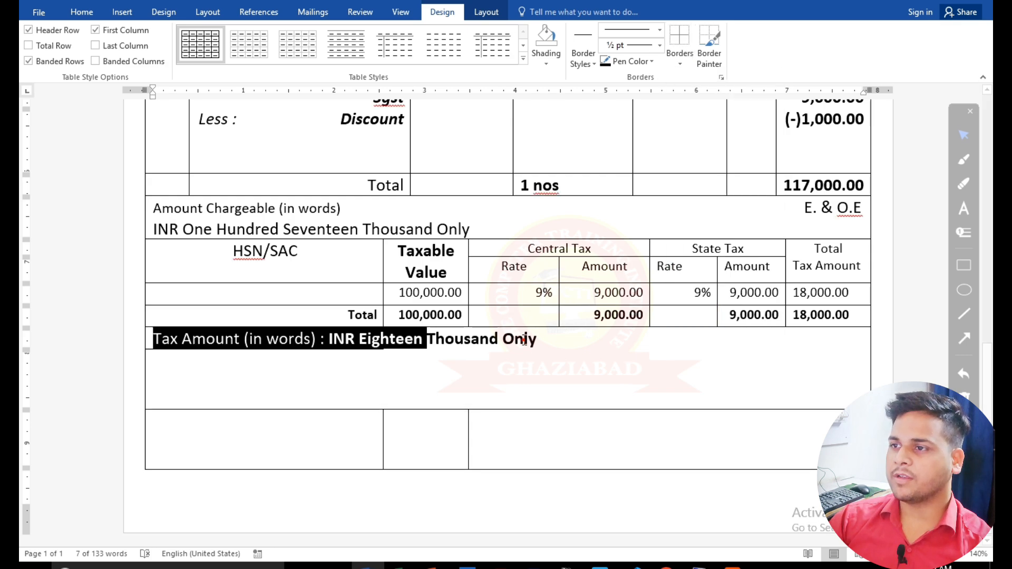
{"action": "left_click", "coordinate": [386, 345]}
{"action": "left_click_drag", "start_coordinate": [385, 345], "coordinate": [153, 340]}
{"action": "left_click", "coordinate": [316, 388]}
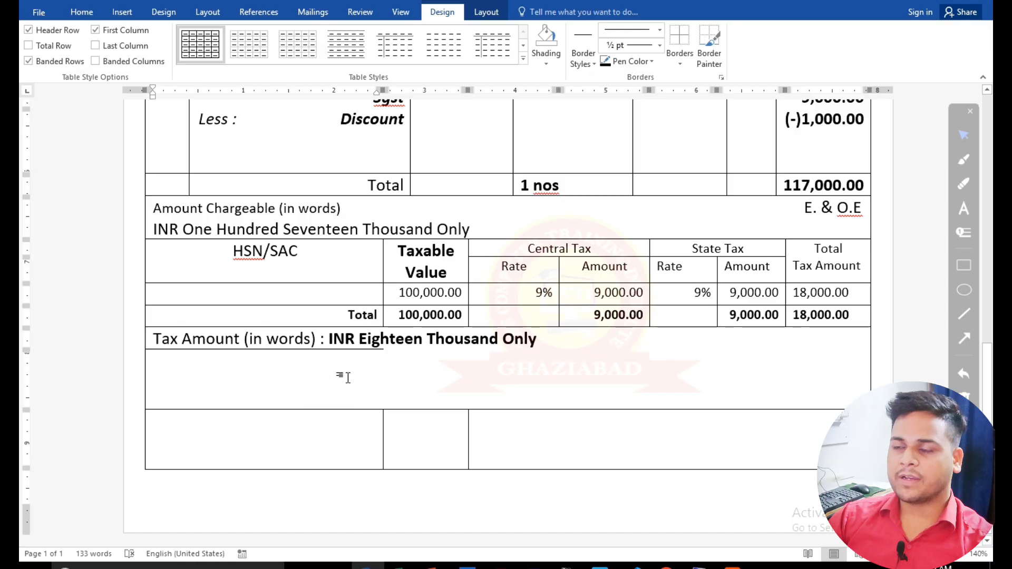
{"action": "key", "text": "alt+Tab"}
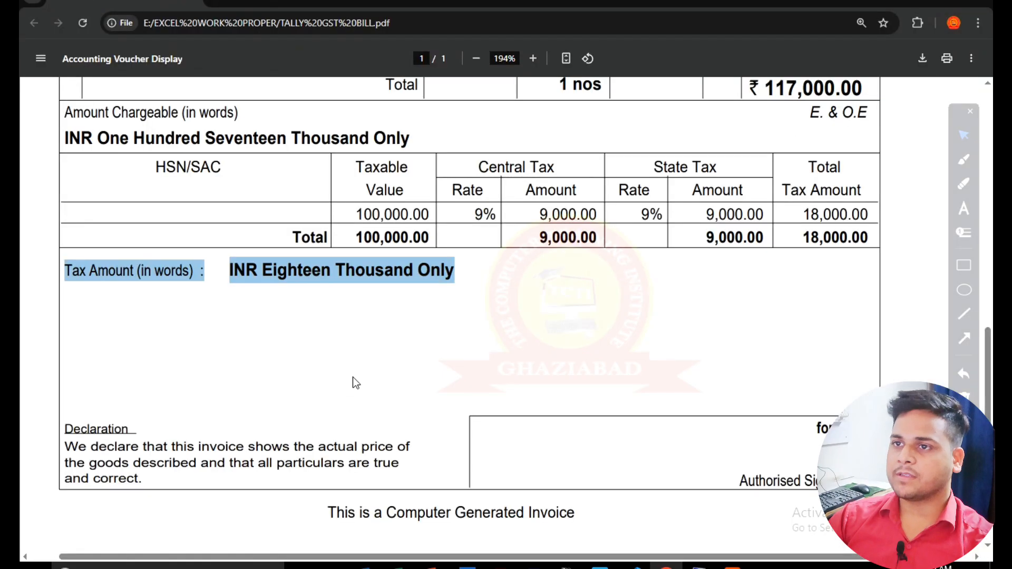
{"action": "key", "text": "alt+Tab"}
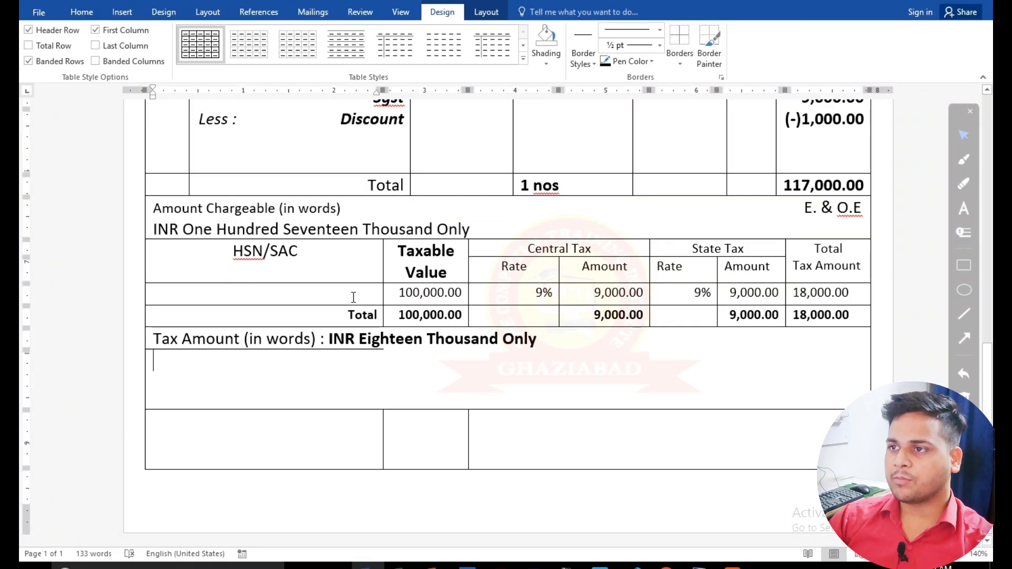
Try shifting the leftover border segment below the tax amount text, and undo the border changes made to both rows.
{"action": "left_click_drag", "start_coordinate": [346, 345], "coordinate": [344, 362]}
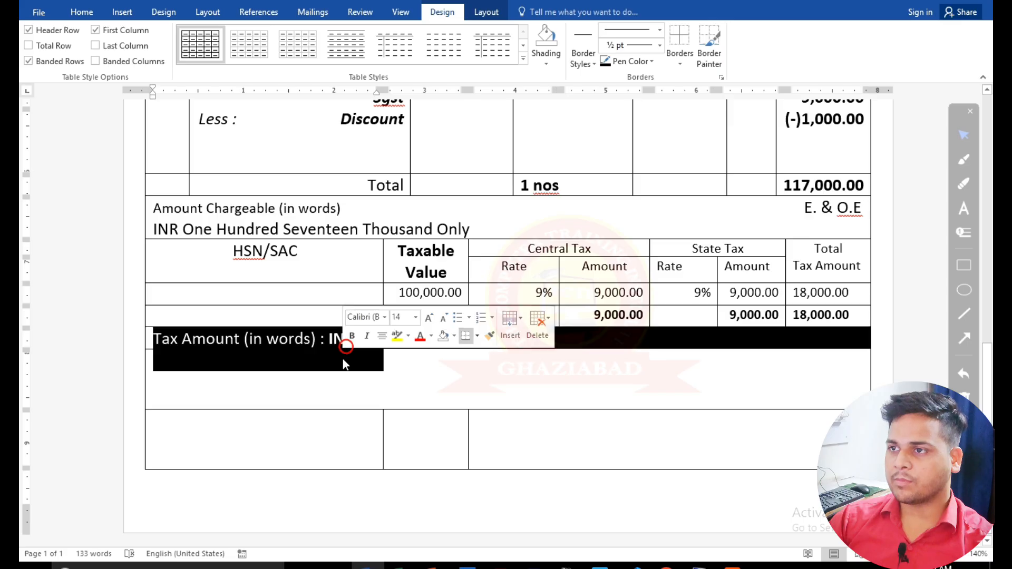
{"action": "left_click", "coordinate": [340, 356]}
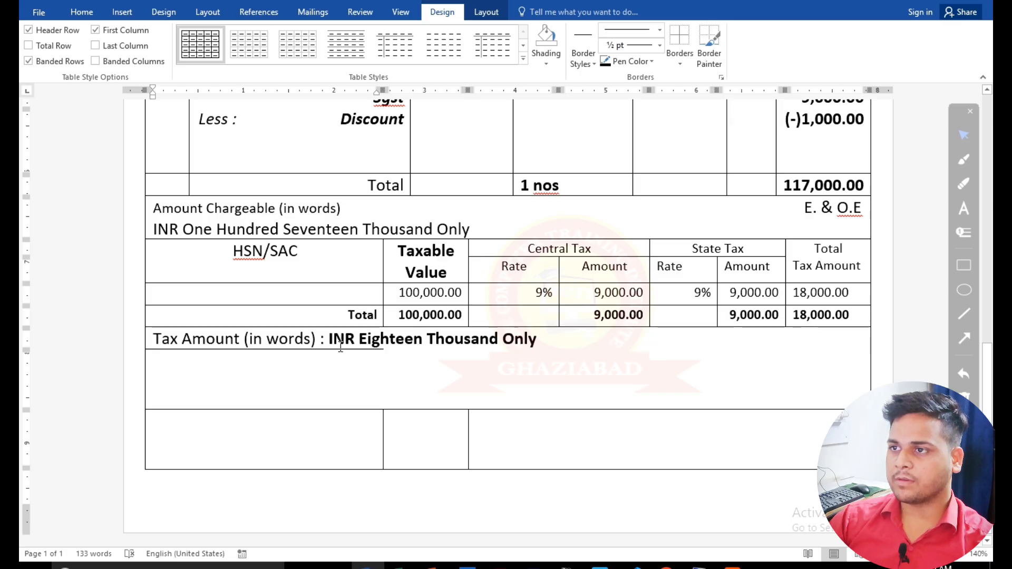
{"action": "left_click_drag", "start_coordinate": [339, 351], "coordinate": [339, 363]}
{"action": "left_click", "coordinate": [428, 357]}
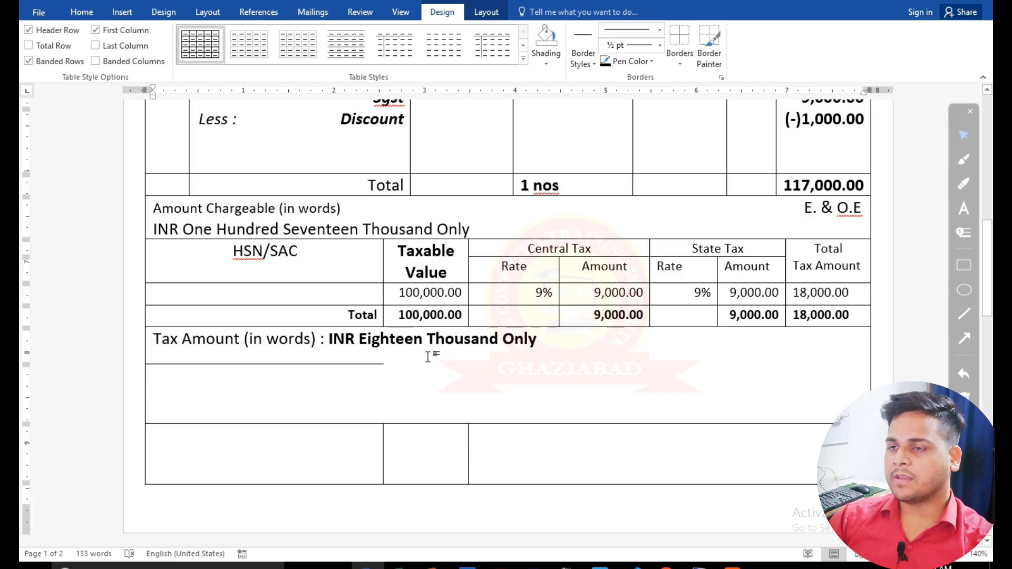
{"action": "key", "text": "ctrl+z"}
{"action": "key", "text": "ctrl+z"}
{"action": "key", "text": "ctrl+z"}
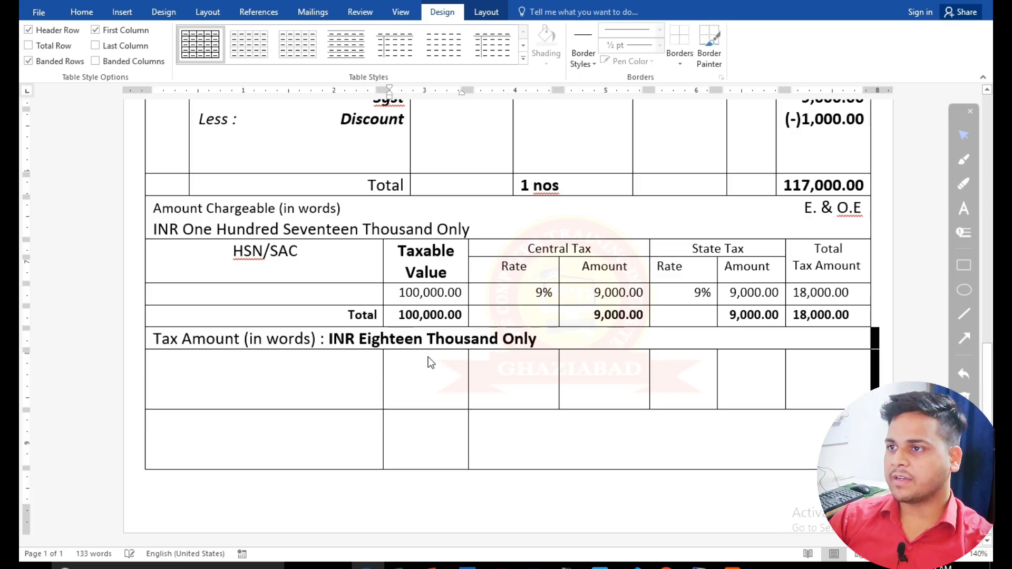
Erase all vertical cell partitions in the empty row directly below the tax amount line with the Eraser.
{"action": "left_click", "coordinate": [334, 366]}
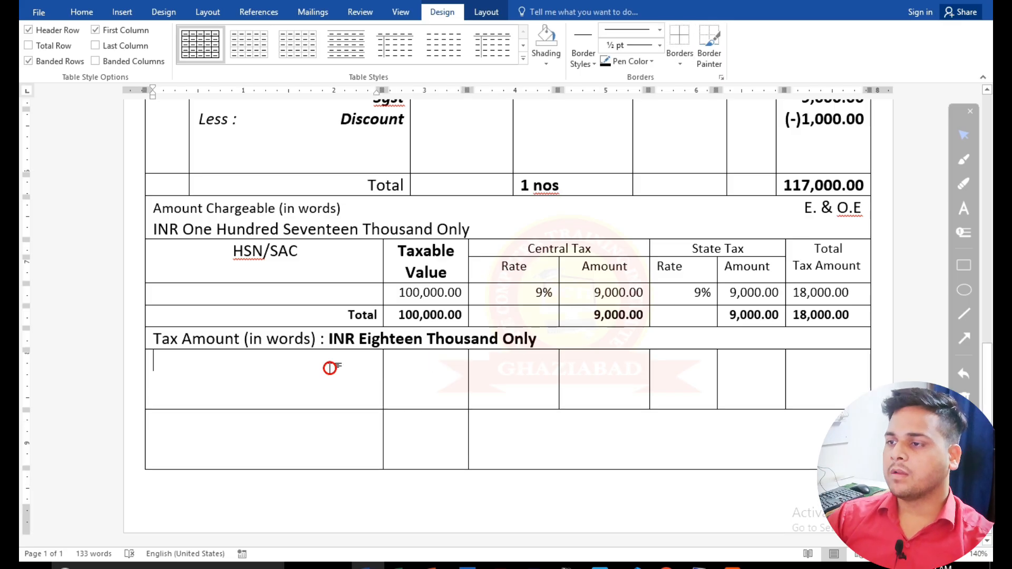
{"action": "left_click", "coordinate": [430, 431]}
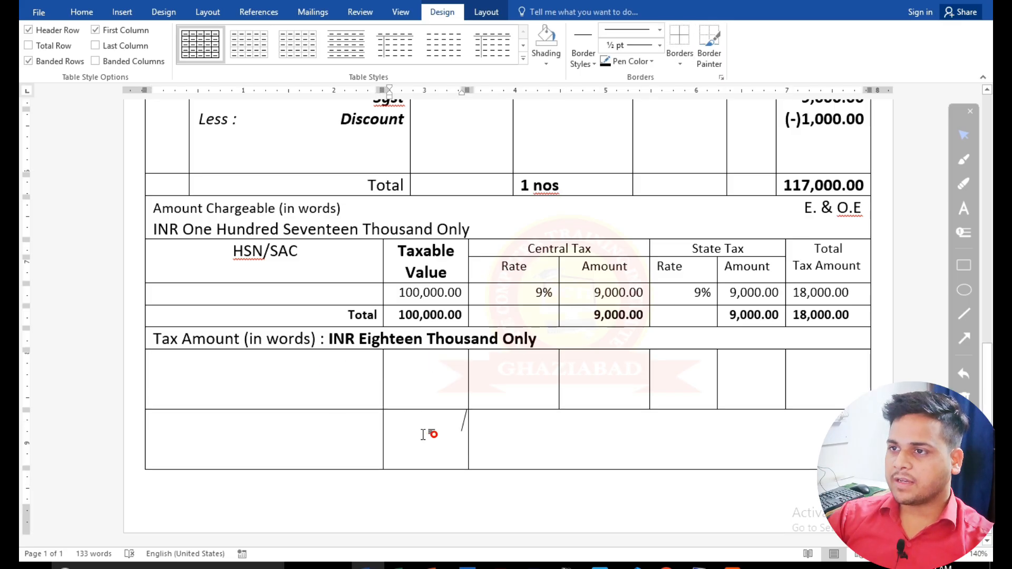
{"action": "left_click", "coordinate": [236, 369]}
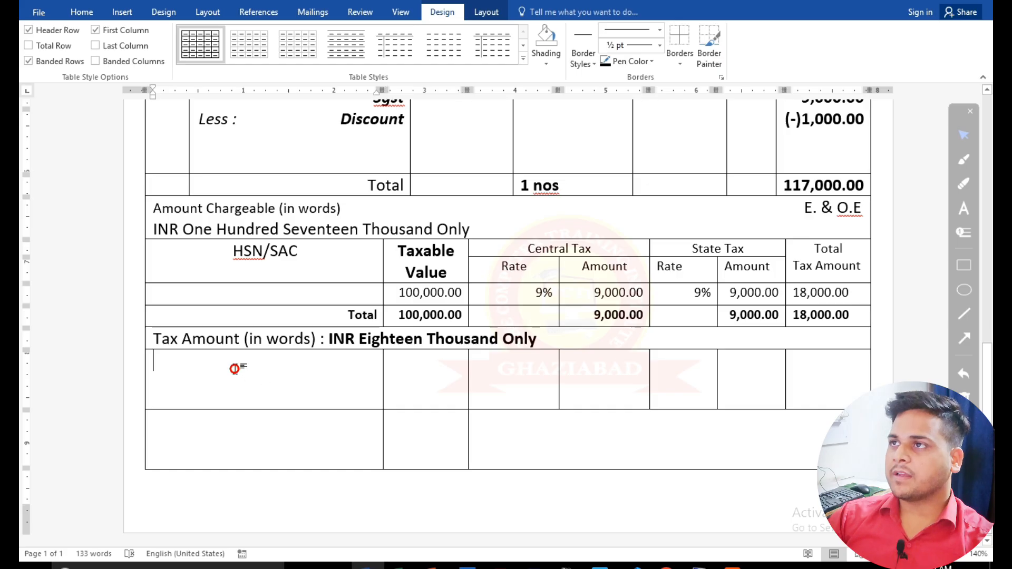
{"action": "left_click", "coordinate": [486, 12]}
{"action": "left_click", "coordinate": [172, 46]}
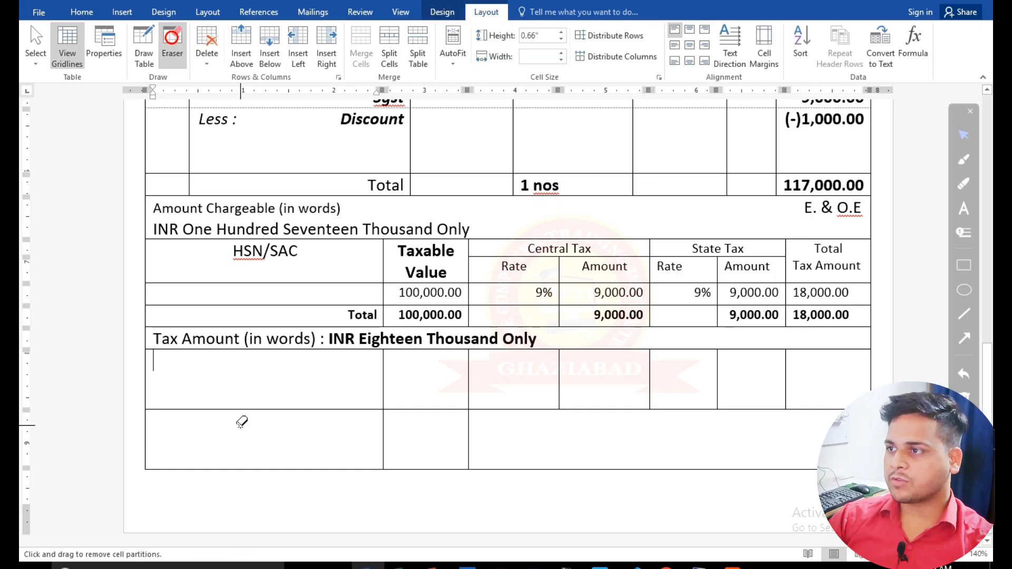
{"action": "left_click_drag", "start_coordinate": [271, 372], "coordinate": [821, 379]}
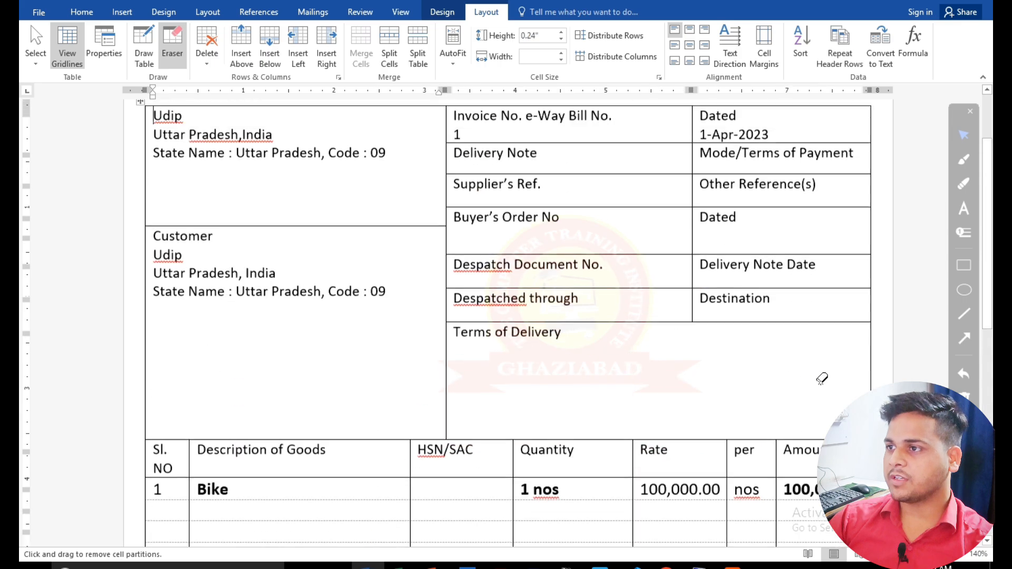
{"action": "scroll", "coordinate": [615, 356], "scroll_direction": "down", "scroll_amount": 10}
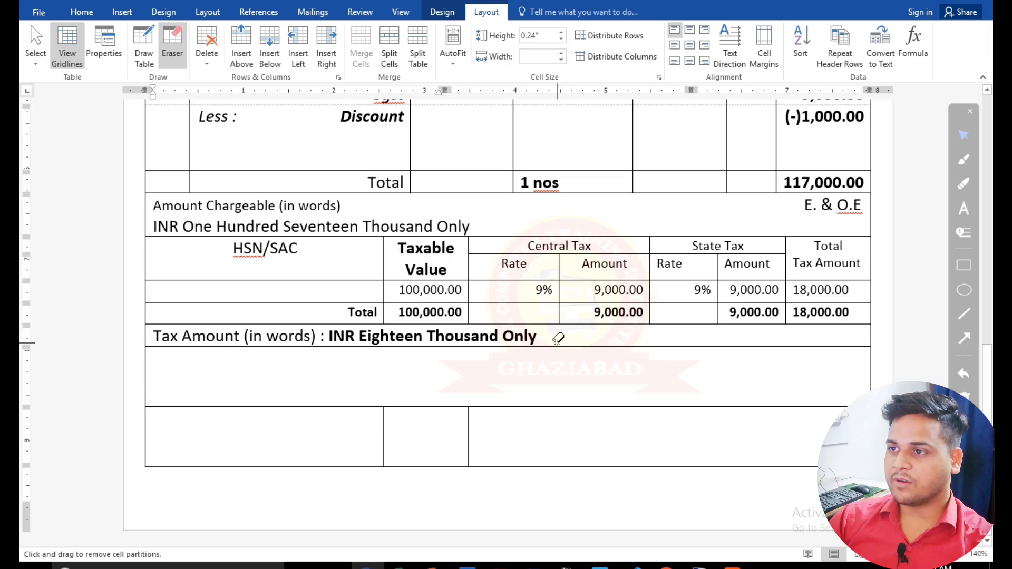
Try to erase the partition between the bottom row's first two cells together with the border above them.
{"action": "left_click_drag", "start_coordinate": [322, 377], "coordinate": [406, 425]}
{"action": "scroll", "coordinate": [408, 424], "scroll_direction": "down", "scroll_amount": 10}
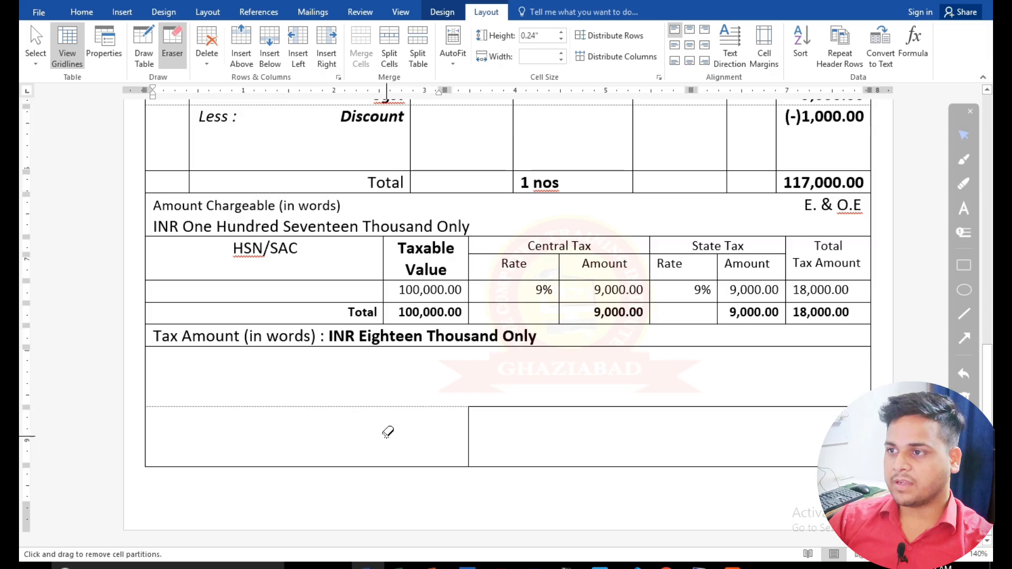
{"action": "scroll", "coordinate": [389, 431], "scroll_direction": "up", "scroll_amount": 10}
{"action": "scroll", "coordinate": [398, 396], "scroll_direction": "down", "scroll_amount": 10}
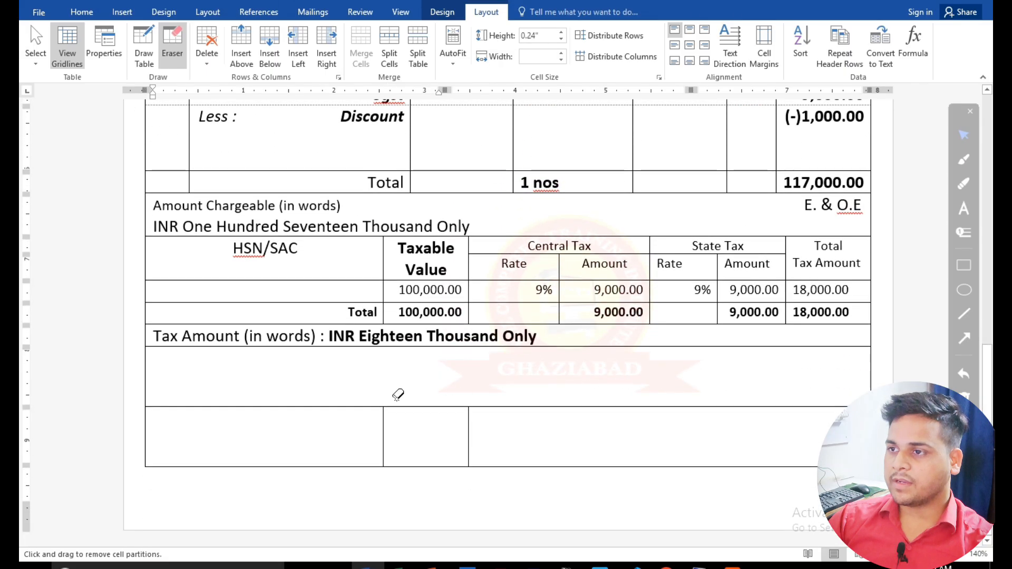
Erase the bottom row's first partition and the border above its first two cells, and compare the layout with the PDF bill.
{"action": "left_click_drag", "start_coordinate": [309, 367], "coordinate": [410, 437]}
{"action": "scroll", "coordinate": [410, 438], "scroll_direction": "up", "scroll_amount": 3}
{"action": "scroll", "coordinate": [410, 438], "scroll_direction": "up", "scroll_amount": 5}
{"action": "scroll", "coordinate": [411, 438], "scroll_direction": "down", "scroll_amount": 8}
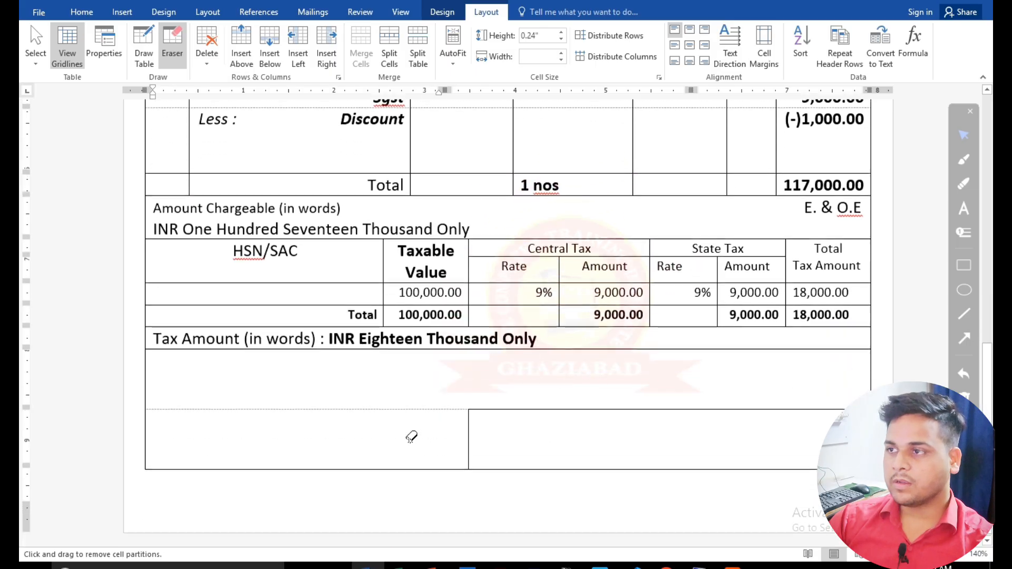
{"action": "key", "text": "alt+Tab"}
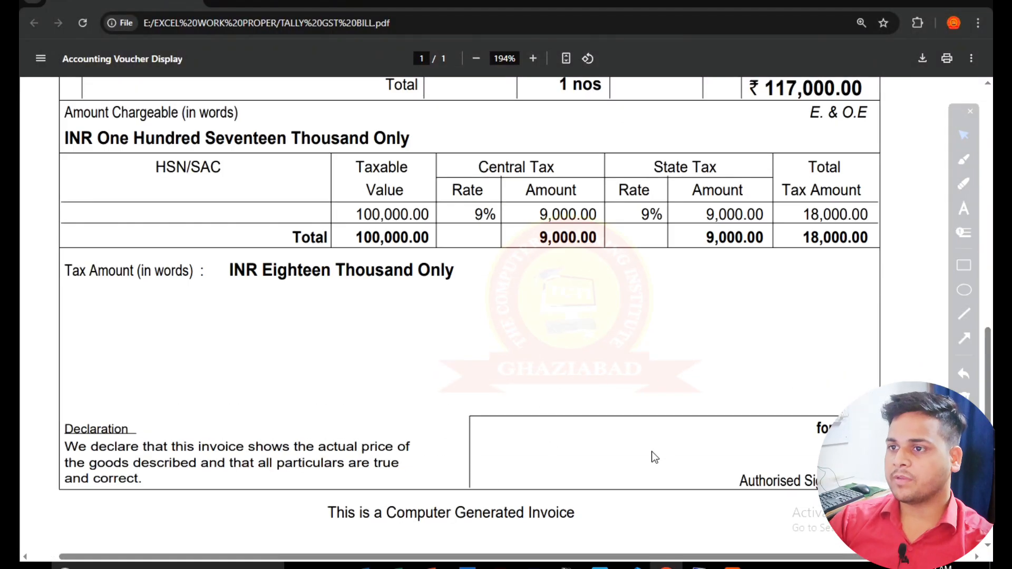
{"action": "key", "text": "alt+Tab"}
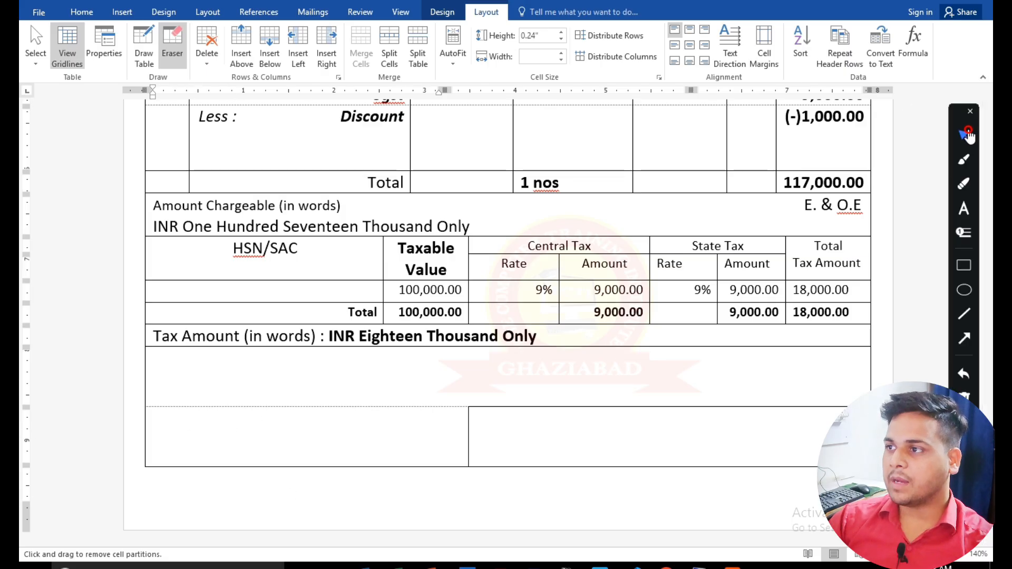
Remove the bottom border of the tax amount in words row, leaving the Eraser tool switched off.
{"action": "left_click", "coordinate": [666, 335]}
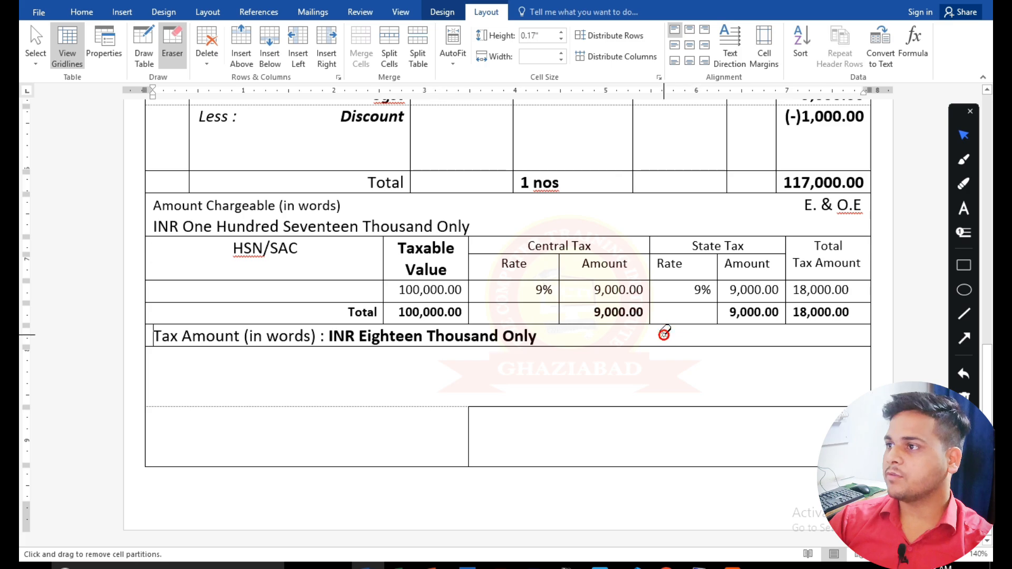
{"action": "left_click_drag", "start_coordinate": [711, 340], "coordinate": [712, 353]}
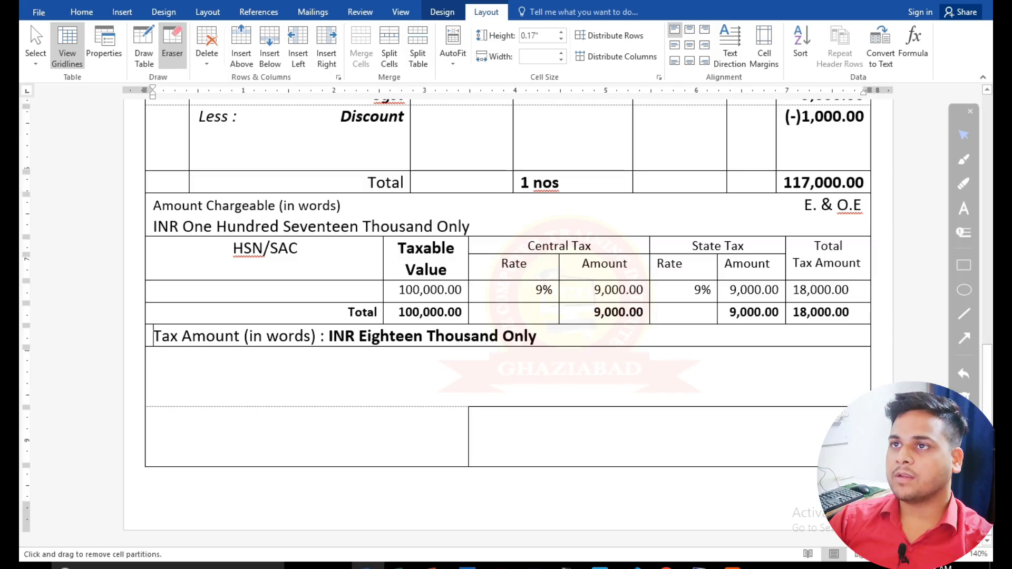
{"action": "left_click", "coordinate": [172, 46]}
{"action": "left_click_drag", "start_coordinate": [573, 339], "coordinate": [140, 336]}
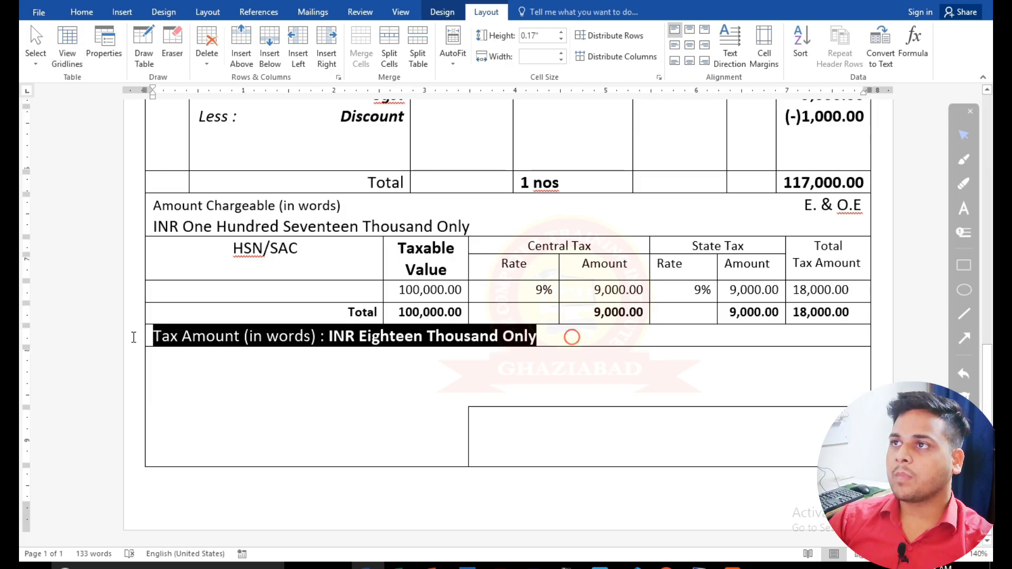
{"action": "left_click", "coordinate": [450, 14]}
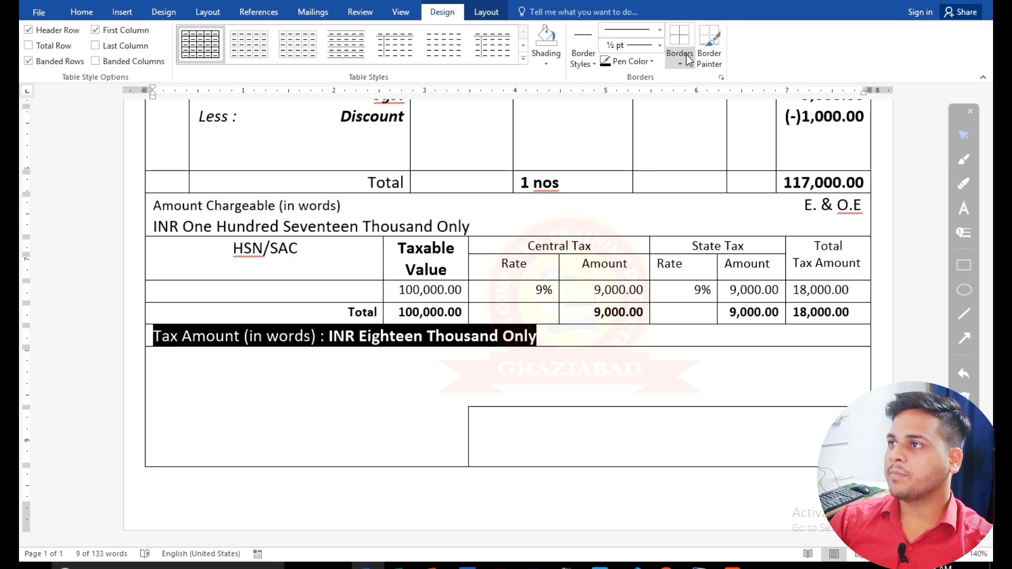
{"action": "left_click", "coordinate": [688, 59]}
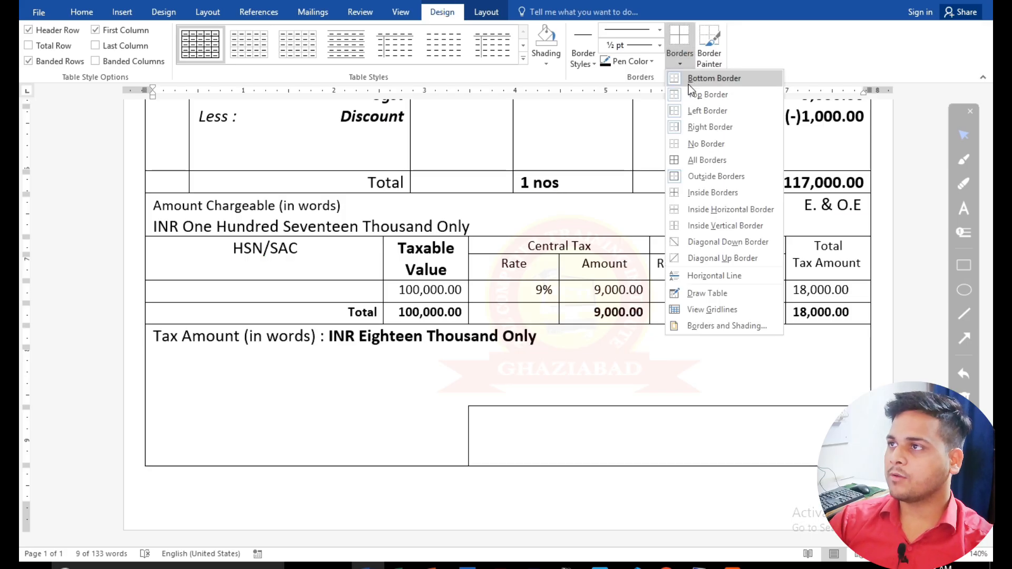
{"action": "left_click", "coordinate": [689, 85]}
{"action": "left_click", "coordinate": [560, 341]}
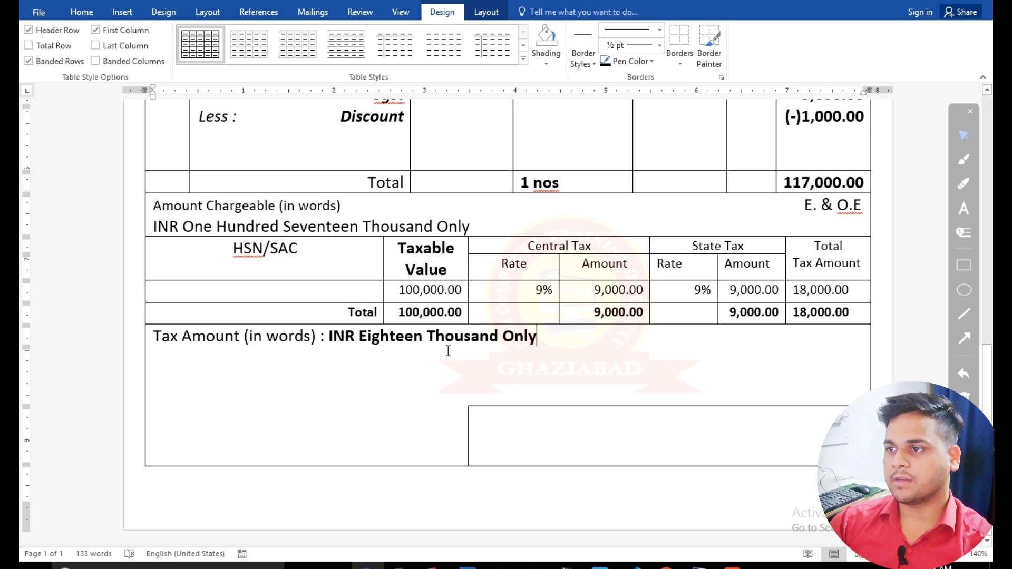
Copy the declaration text from the PDF bill into the bottom row's first cell in Word and left-align it.
{"action": "key", "text": "alt+Tab"}
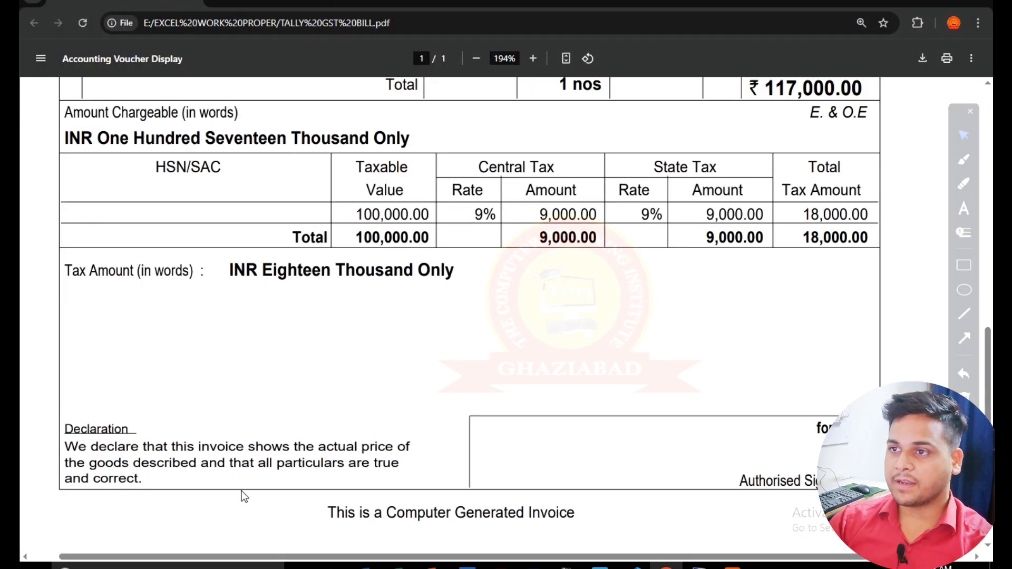
{"action": "left_click_drag", "start_coordinate": [147, 486], "coordinate": [63, 433]}
{"action": "key", "text": "ctrl+c"}
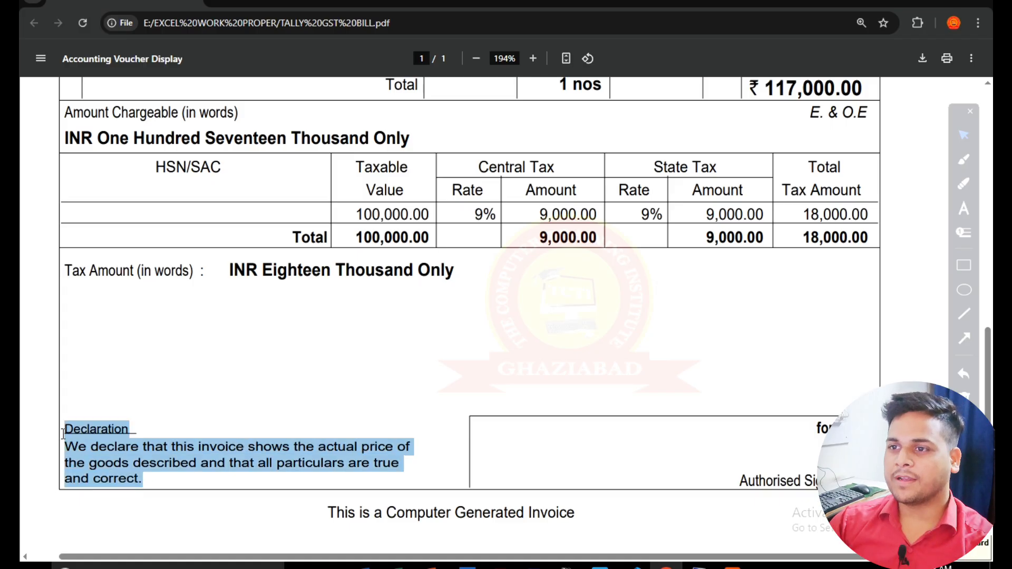
{"action": "key", "text": "alt+Tab"}
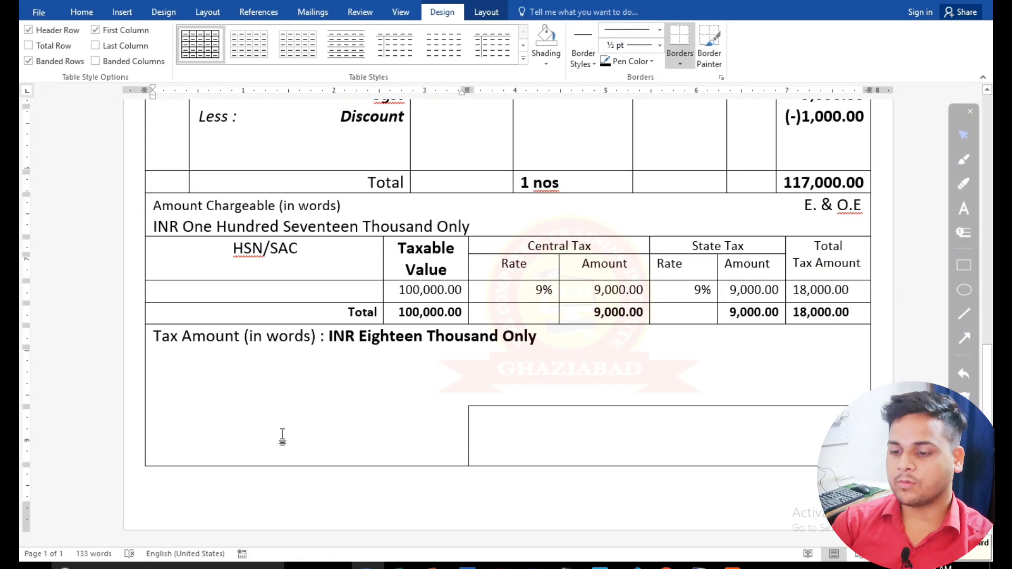
{"action": "key", "text": "ctrl+v"}
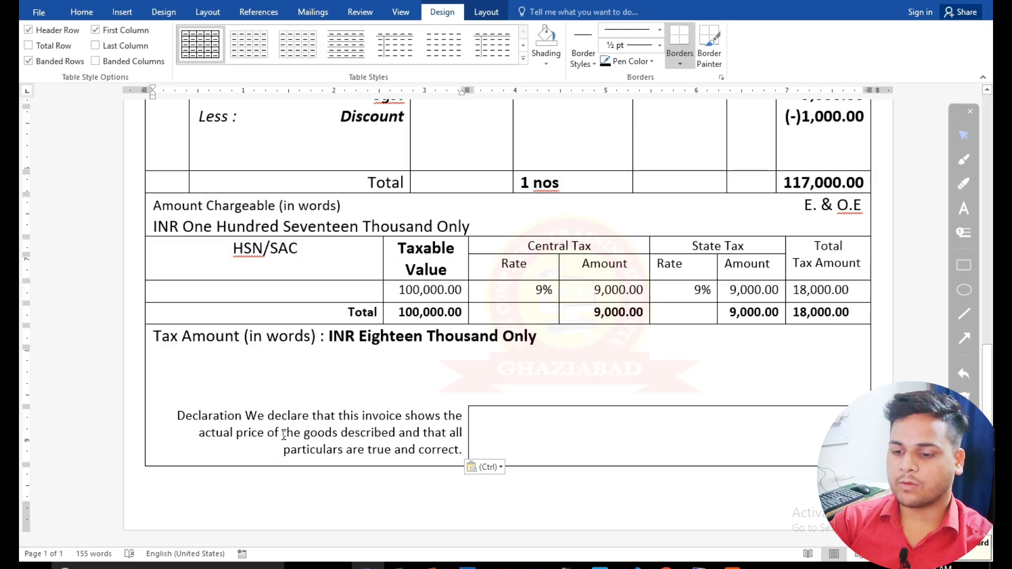
{"action": "key", "text": "ctrl+l"}
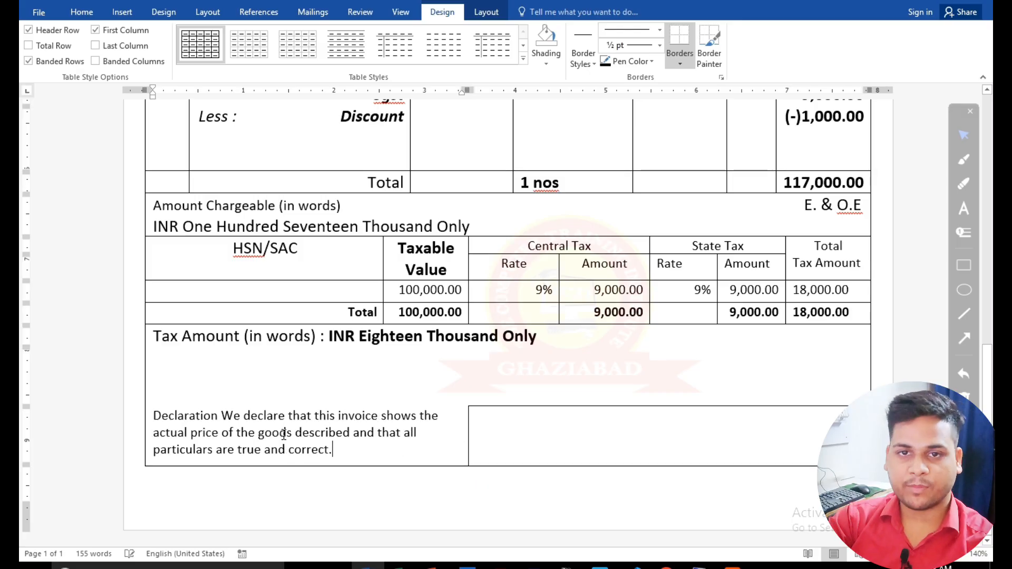
Check the declaration in the PDF, put its heading "Declaration" on its own line and underline the heading.
{"action": "key", "text": "alt+Tab"}
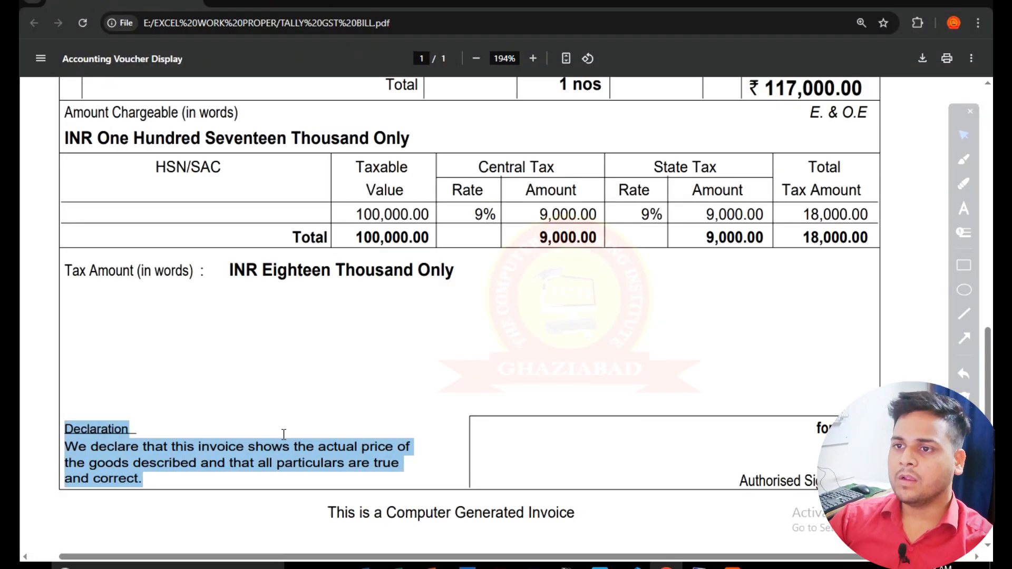
{"action": "left_click", "coordinate": [148, 428]}
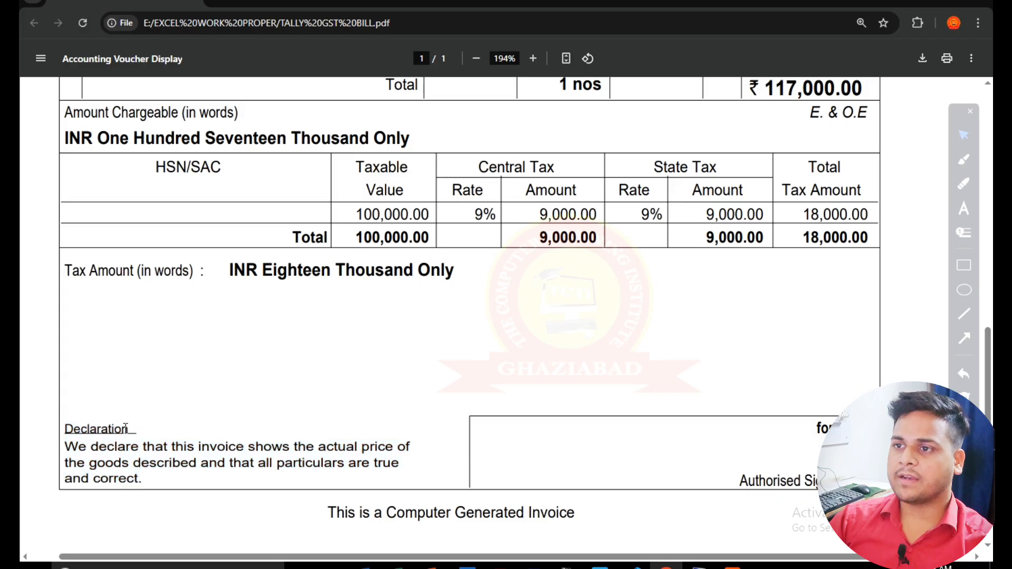
{"action": "key", "text": "alt+Tab"}
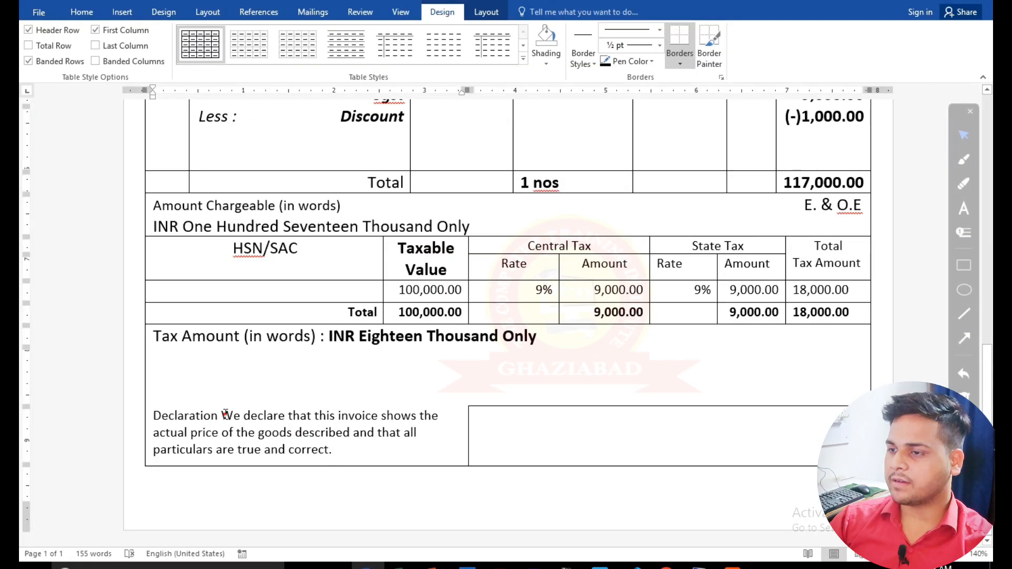
{"action": "key", "text": "Return"}
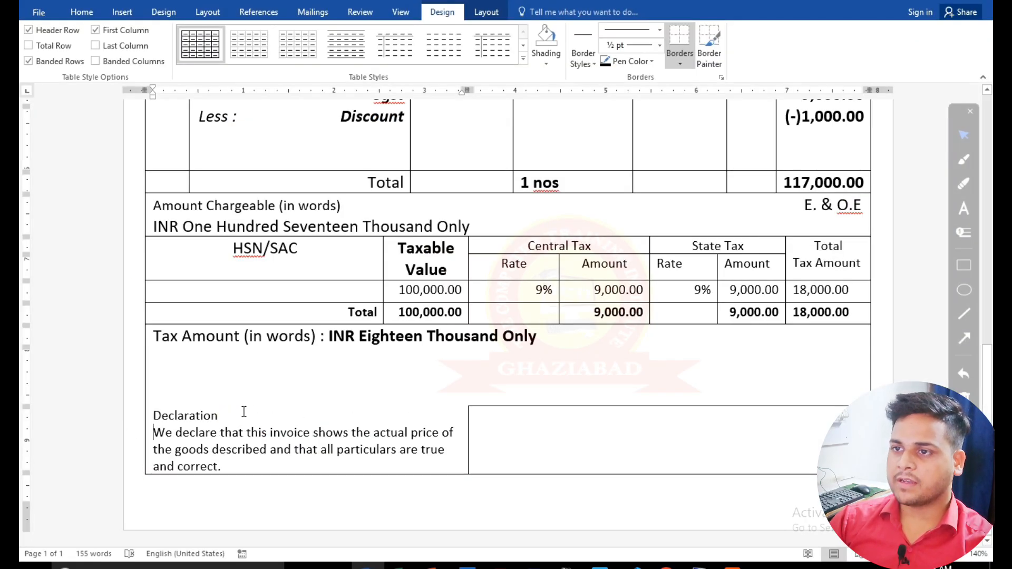
{"action": "left_click_drag", "start_coordinate": [224, 412], "coordinate": [157, 419]}
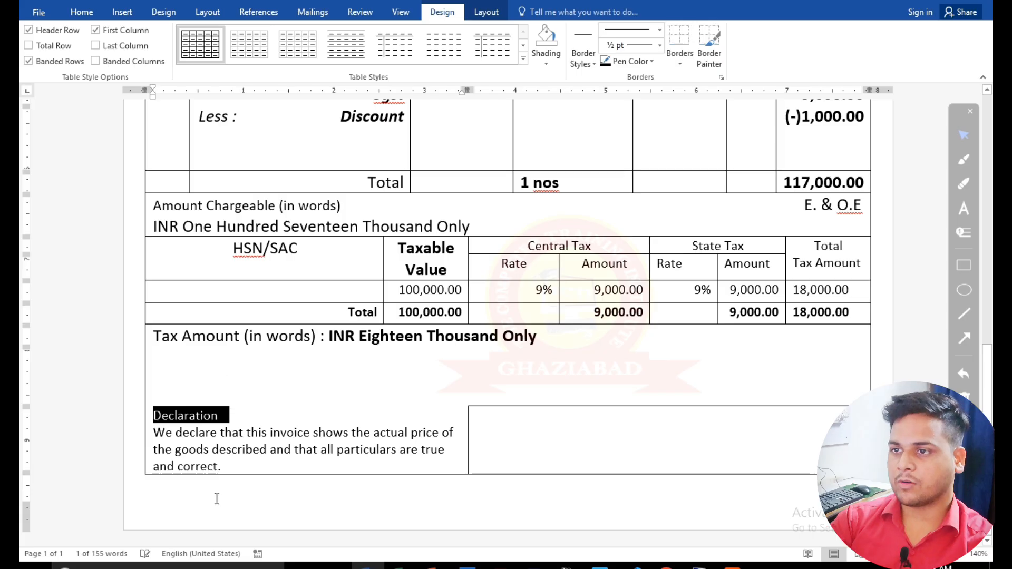
{"action": "left_click", "coordinate": [305, 422]}
Copy the "for" line and "Authorised Signatory" from the PDF into the empty cell beside the declaration, keeping text only.
{"action": "key", "text": "alt+Tab"}
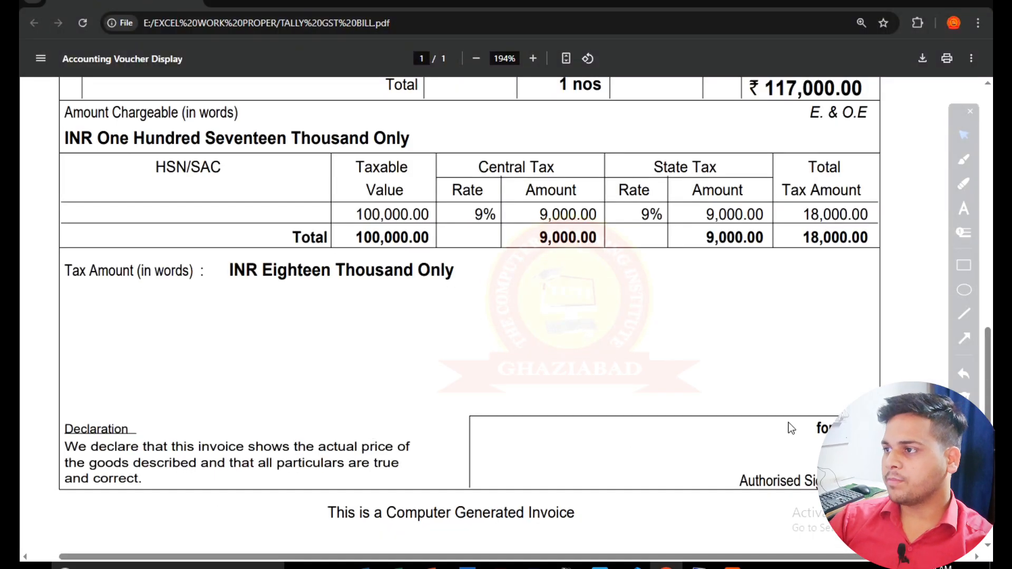
{"action": "left_click_drag", "start_coordinate": [811, 429], "coordinate": [854, 482]}
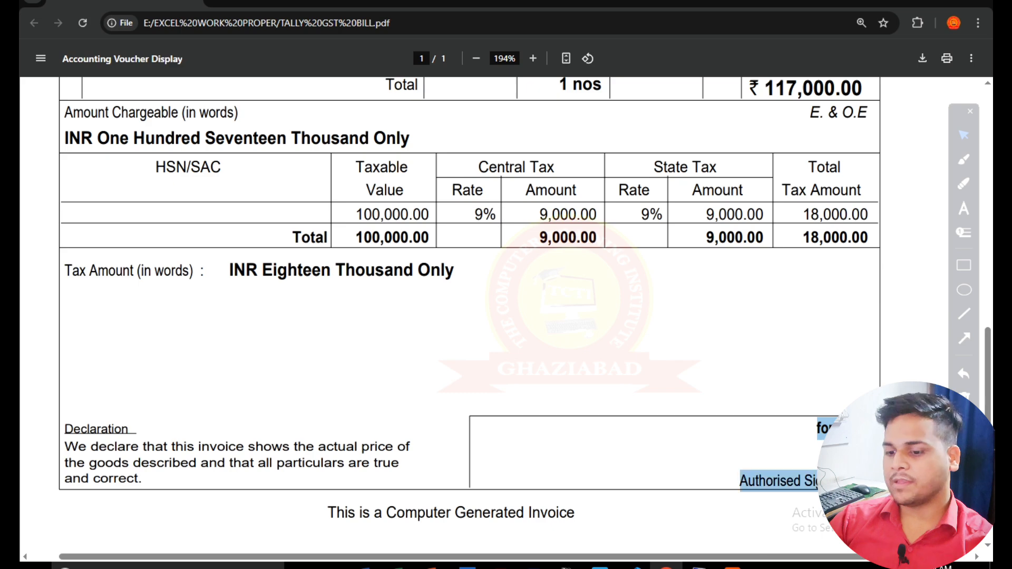
{"action": "key", "text": "alt+Tab"}
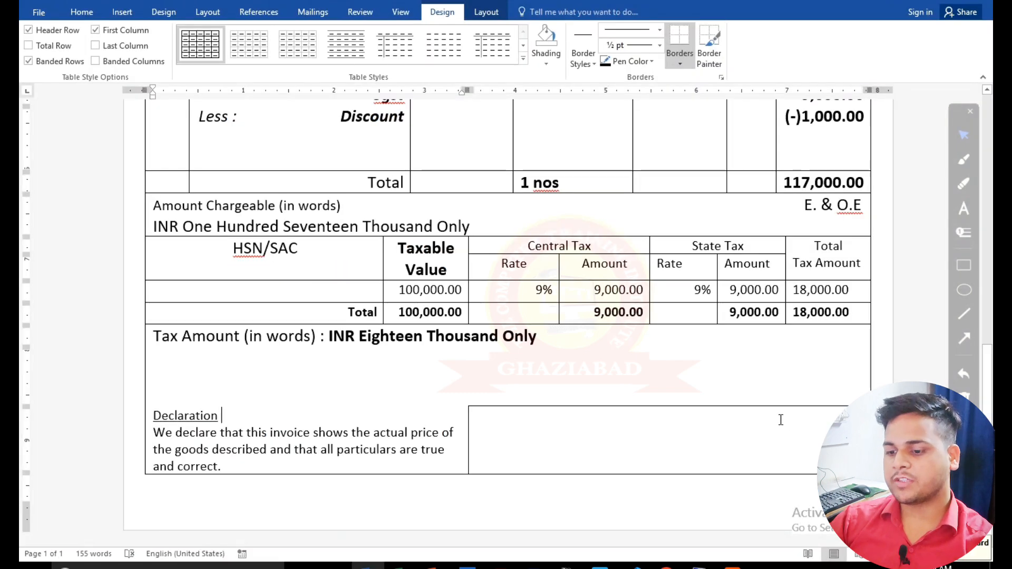
{"action": "left_click", "coordinate": [780, 419]}
{"action": "type", "text": "for Udip Authorised Signatory"}
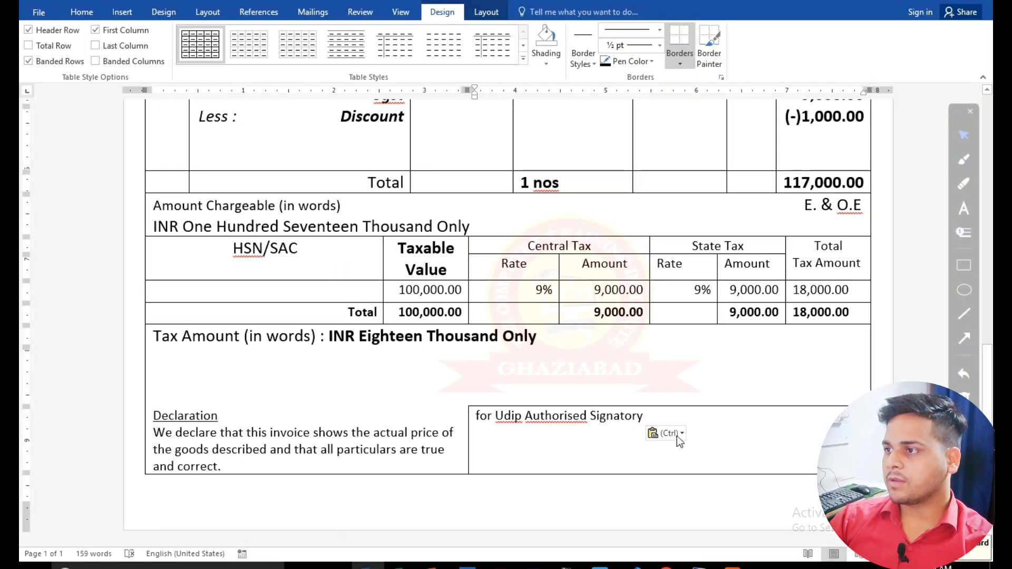
{"action": "left_click", "coordinate": [678, 439]}
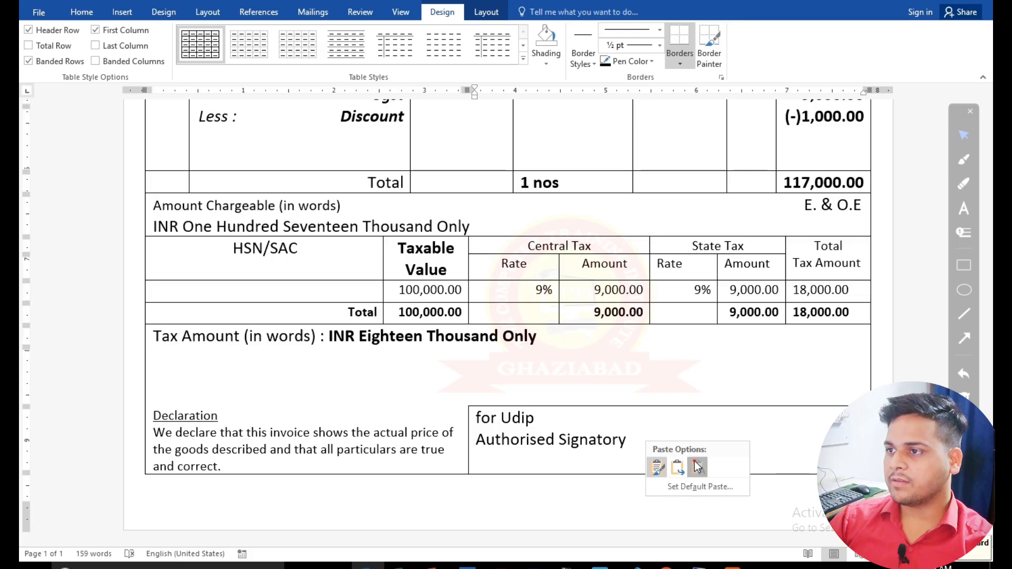
{"action": "left_click", "coordinate": [697, 466]}
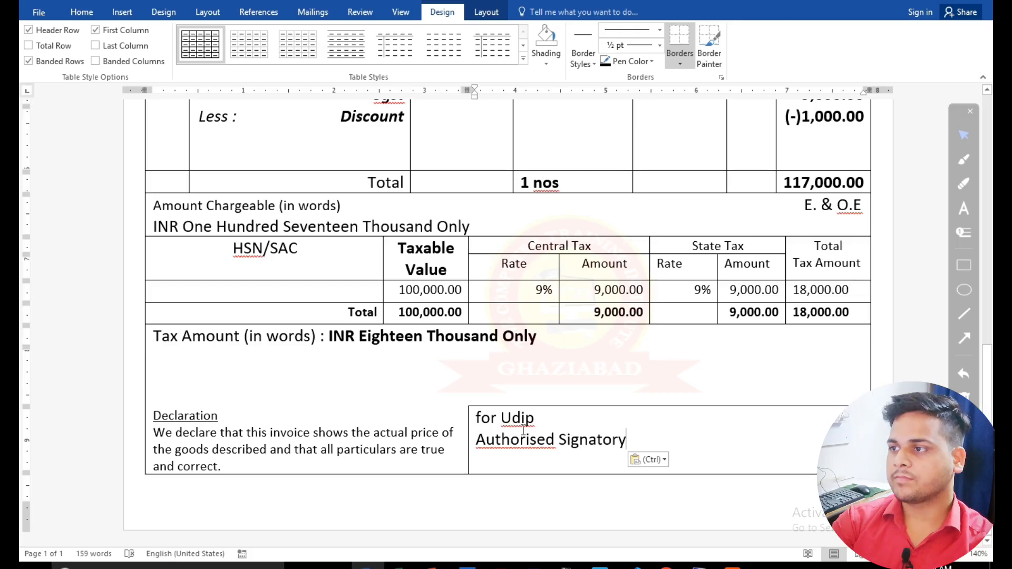
Right-align both signatory lines and insert a blank line between them to match the PDF bill.
{"action": "key", "text": "ctrl+r"}
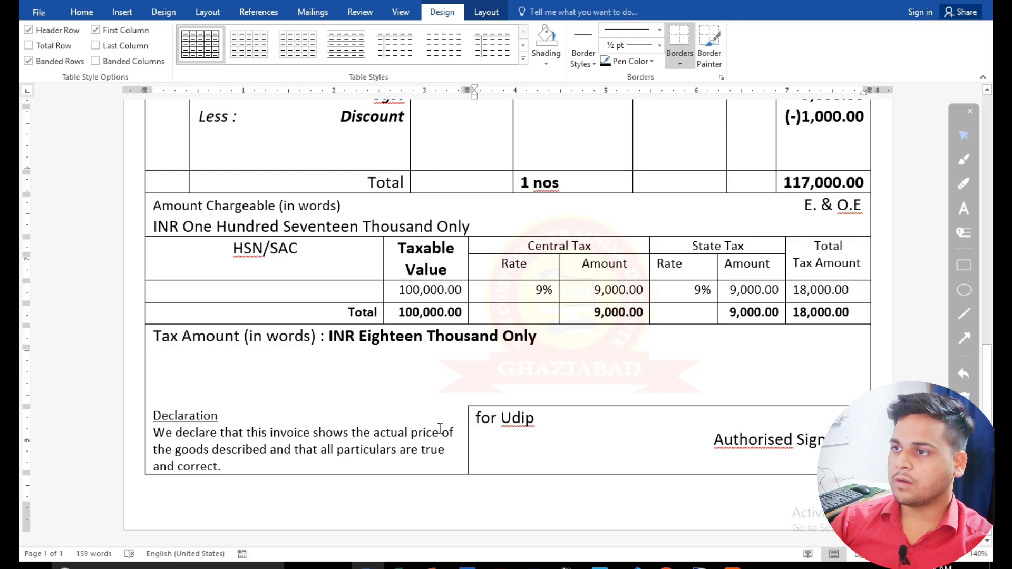
{"action": "left_click", "coordinate": [478, 418]}
{"action": "key", "text": "ctrl+r"}
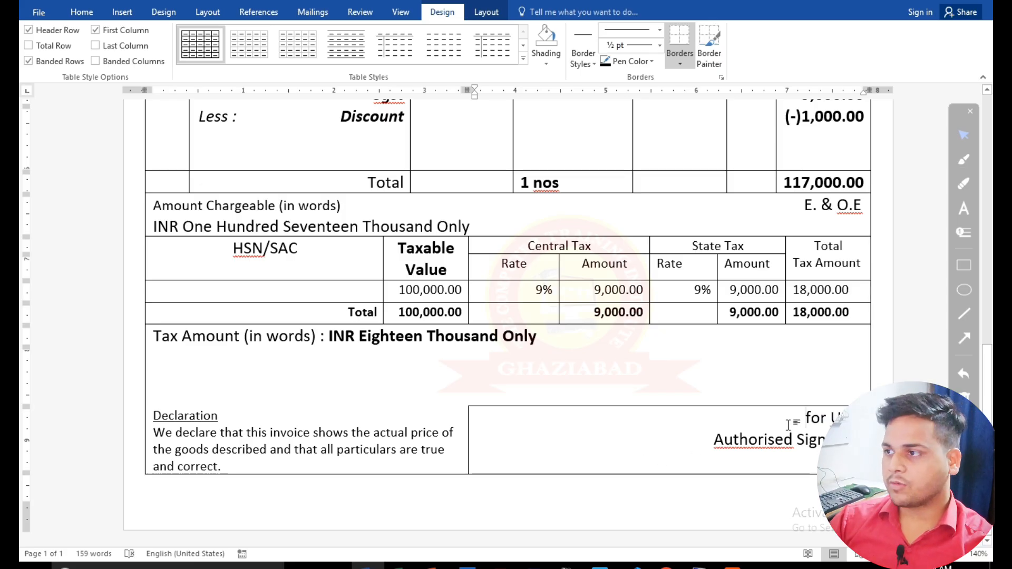
{"action": "key", "text": "alt+Tab"}
{"action": "left_click", "coordinate": [809, 436]}
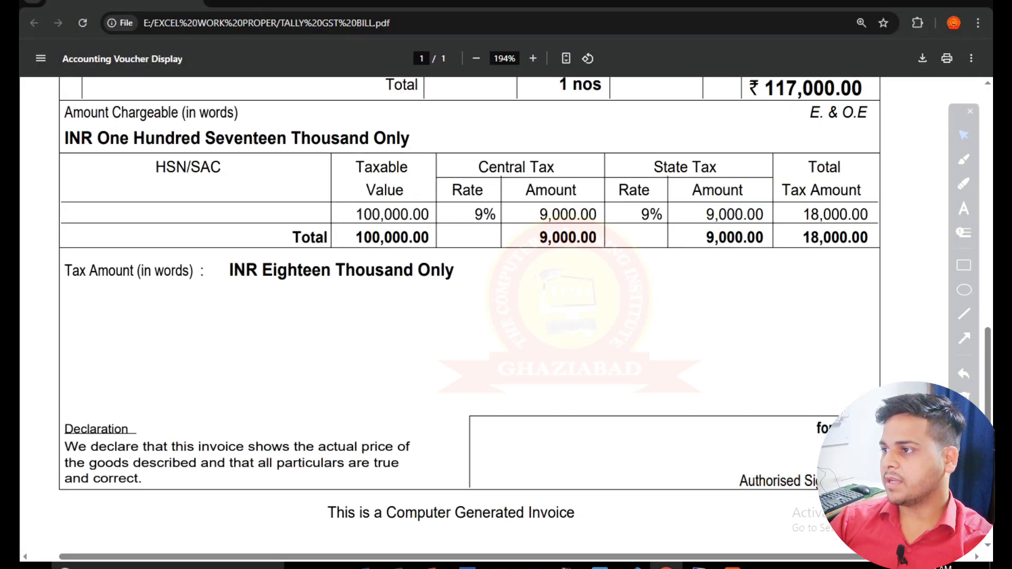
{"action": "key", "text": "alt+Tab"}
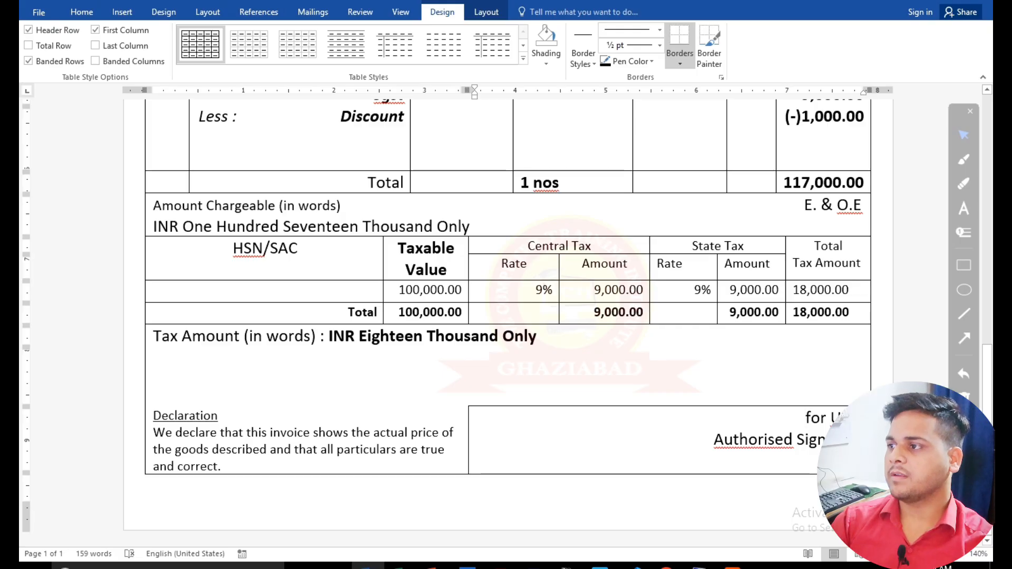
{"action": "key", "text": "Return"}
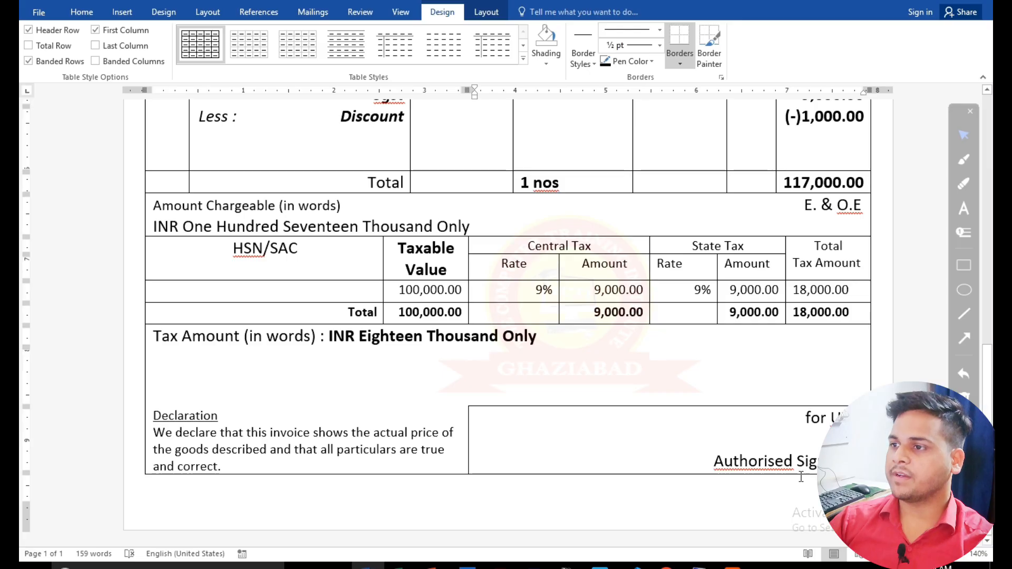
Compare the tax summary headings with the PDF bill and remove the bold from the "Taxable Value" heading.
{"action": "scroll", "coordinate": [543, 400], "scroll_direction": "up", "scroll_amount": 1}
{"action": "scroll", "coordinate": [549, 436], "scroll_direction": "down", "scroll_amount": 1}
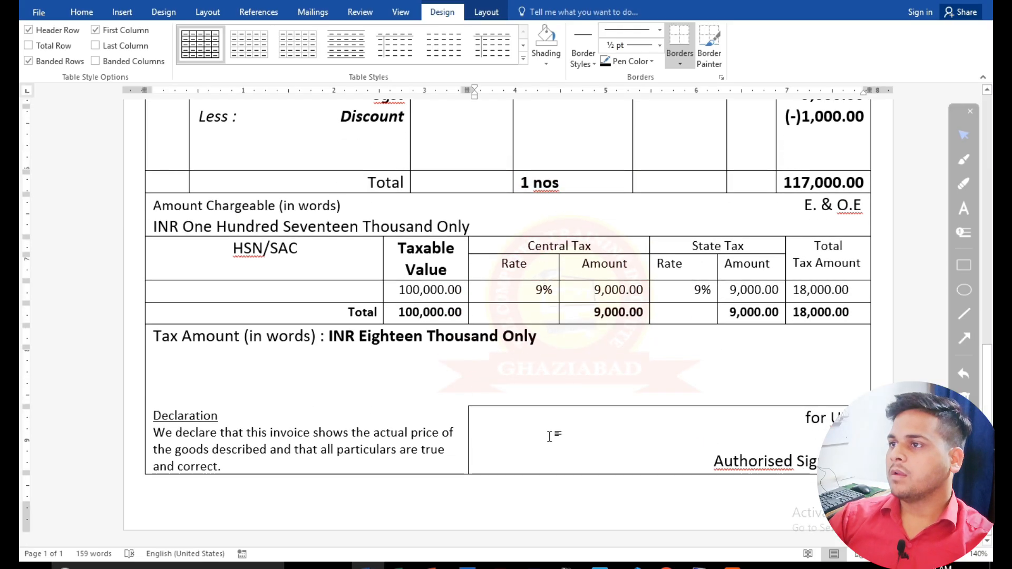
{"action": "scroll", "coordinate": [560, 427], "scroll_direction": "up", "scroll_amount": 1}
{"action": "key", "text": "alt+Tab"}
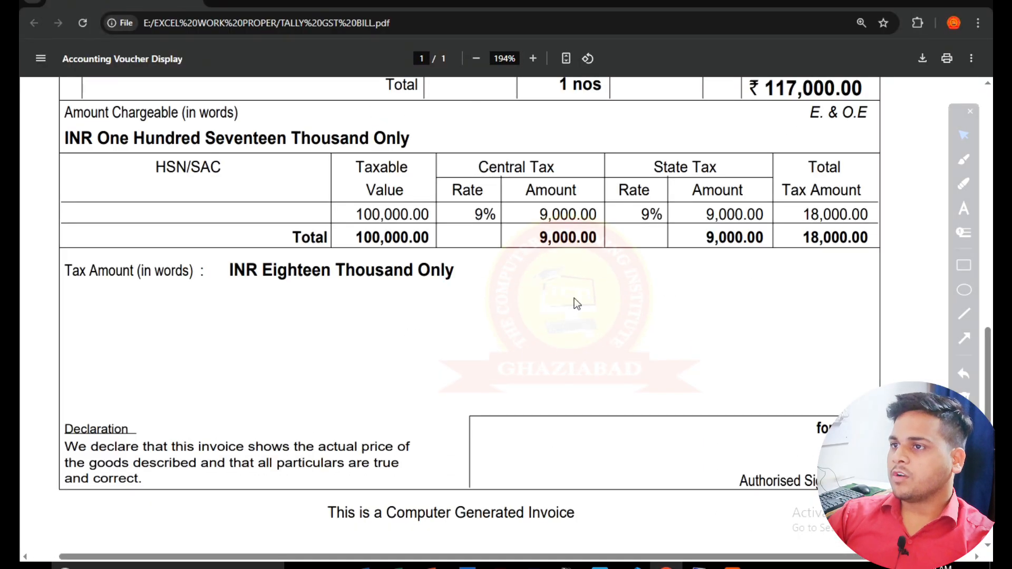
{"action": "scroll", "coordinate": [574, 299], "scroll_direction": "up", "scroll_amount": 2}
{"action": "key", "text": "alt+Tab"}
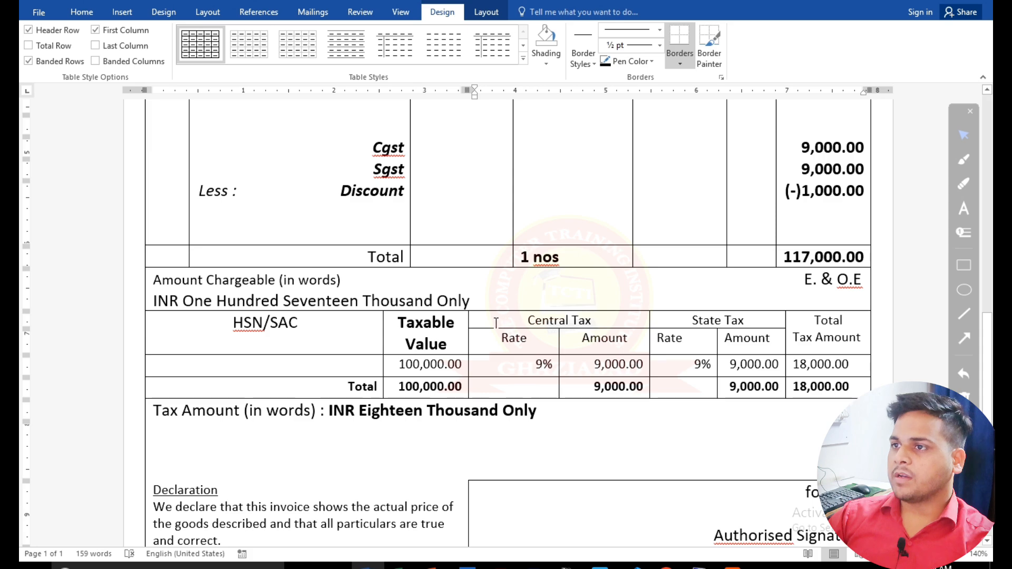
{"action": "key", "text": "alt+Tab"}
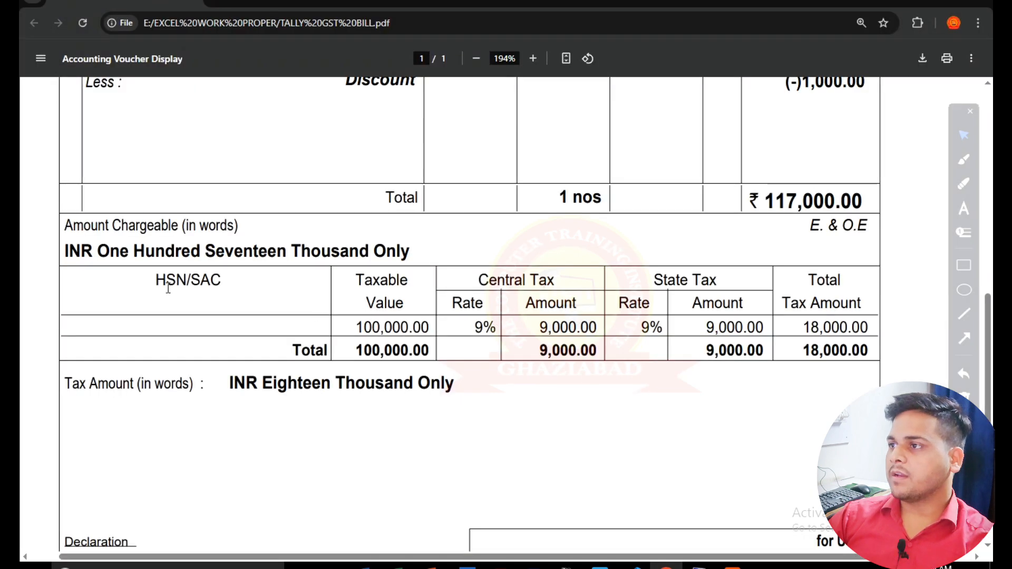
{"action": "key", "text": "alt+Tab"}
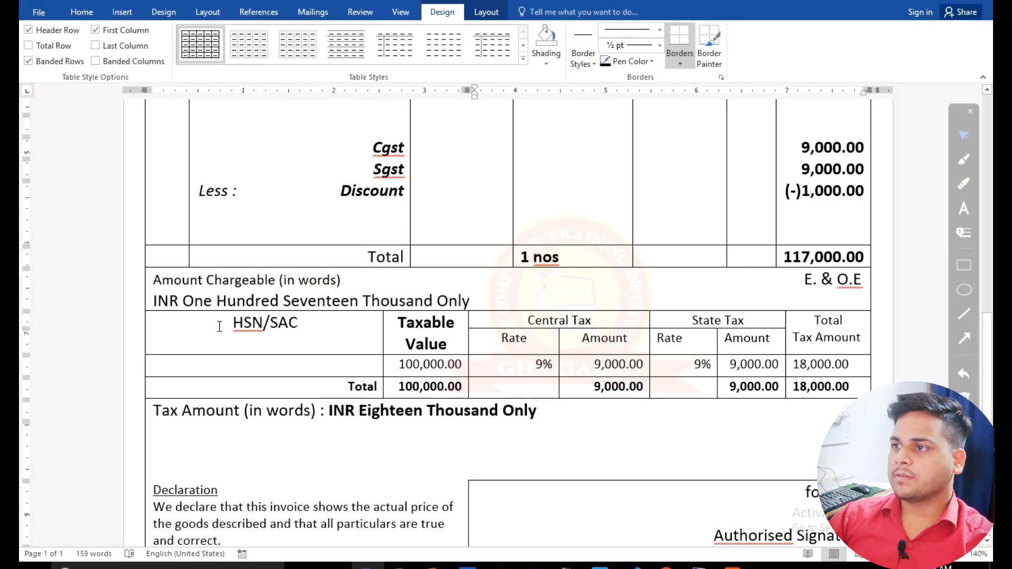
{"action": "left_click_drag", "start_coordinate": [398, 324], "coordinate": [447, 345]}
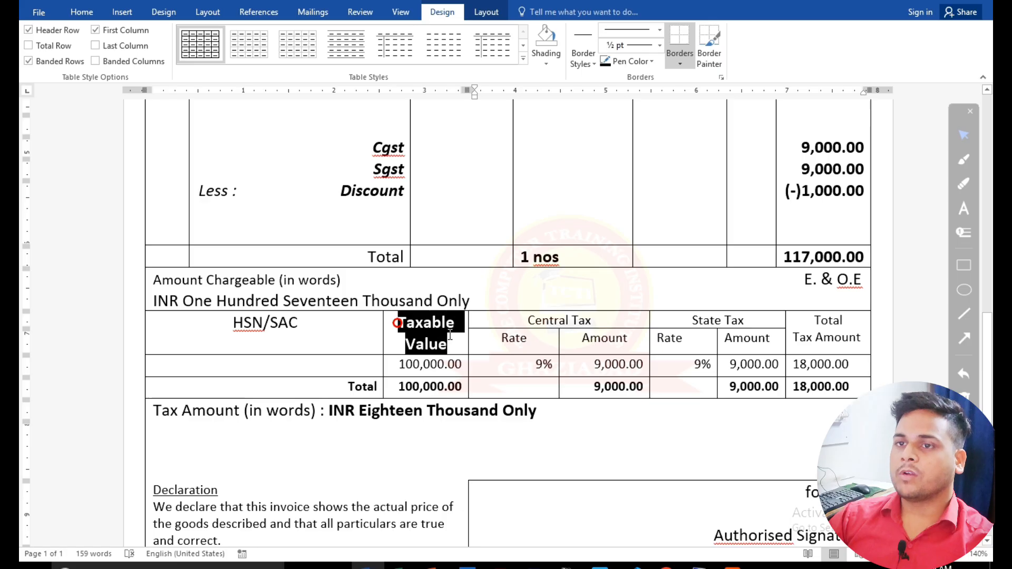
{"action": "key", "text": "ctrl+b"}
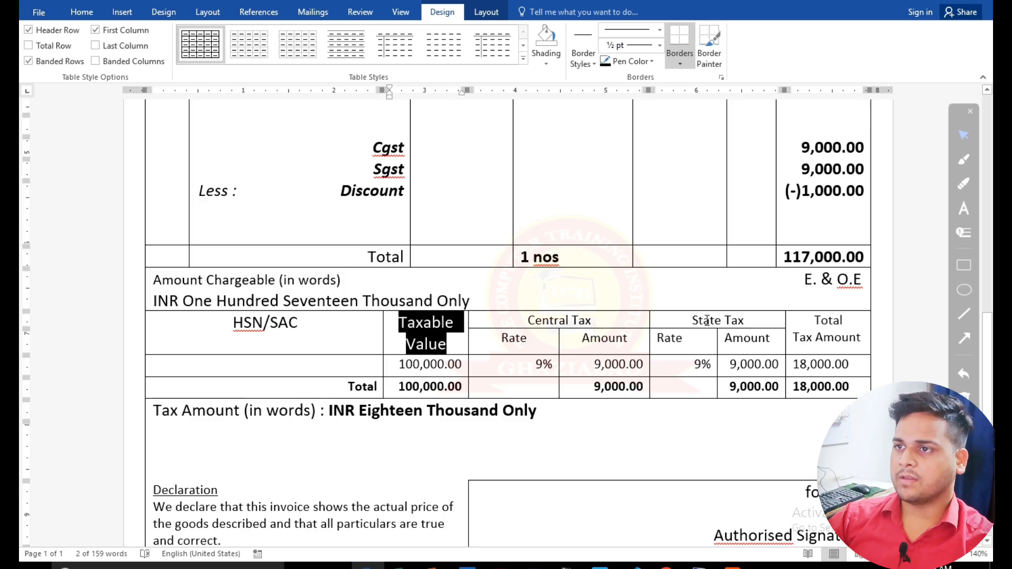
Reduce the "HSN/SAC" and "Taxable Value" headings in the tax summary to font size 12.
{"action": "left_click", "coordinate": [353, 326]}
{"action": "left_click_drag", "start_coordinate": [325, 321], "coordinate": [233, 326]}
{"action": "left_click", "coordinate": [532, 321]}
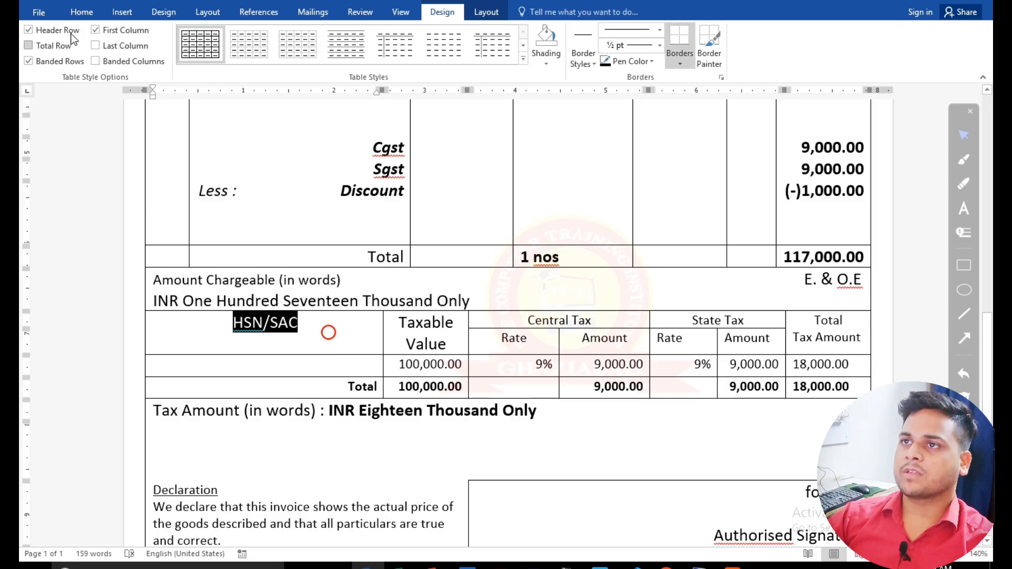
{"action": "left_click", "coordinate": [87, 15]}
{"action": "left_click", "coordinate": [244, 35]}
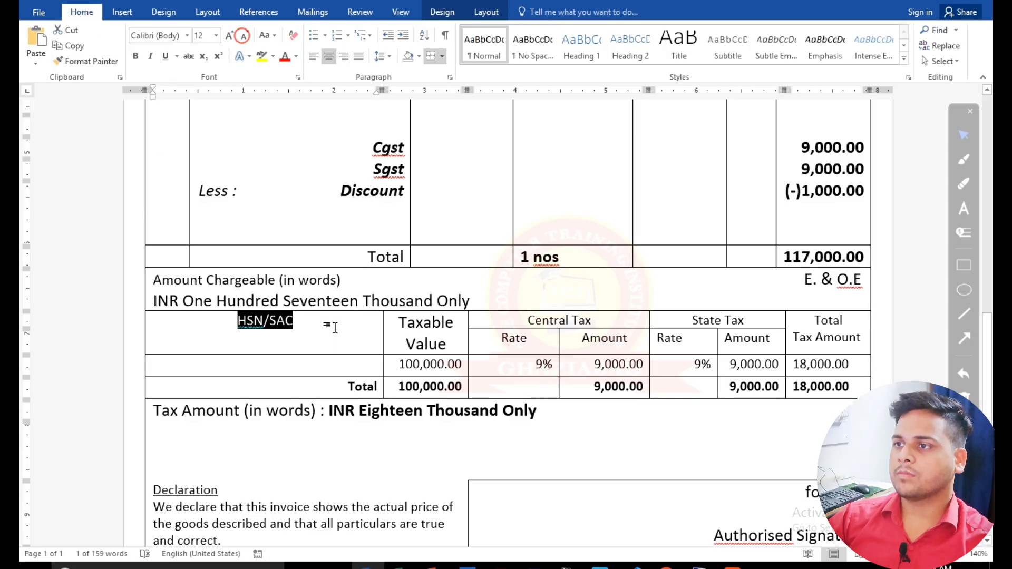
{"action": "left_click", "coordinate": [354, 331]}
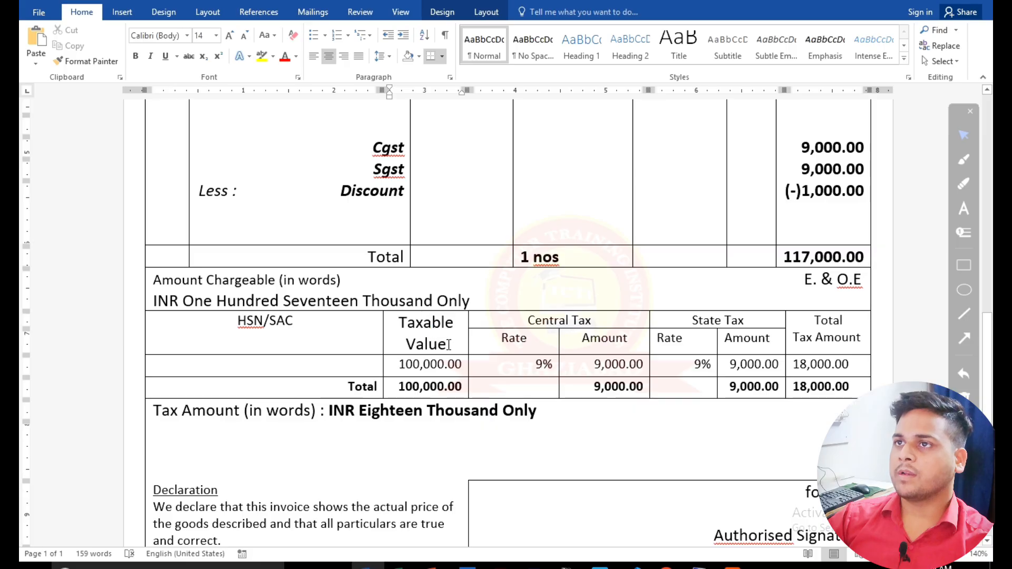
{"action": "left_click_drag", "start_coordinate": [448, 345], "coordinate": [399, 327]}
{"action": "left_click", "coordinate": [242, 37]}
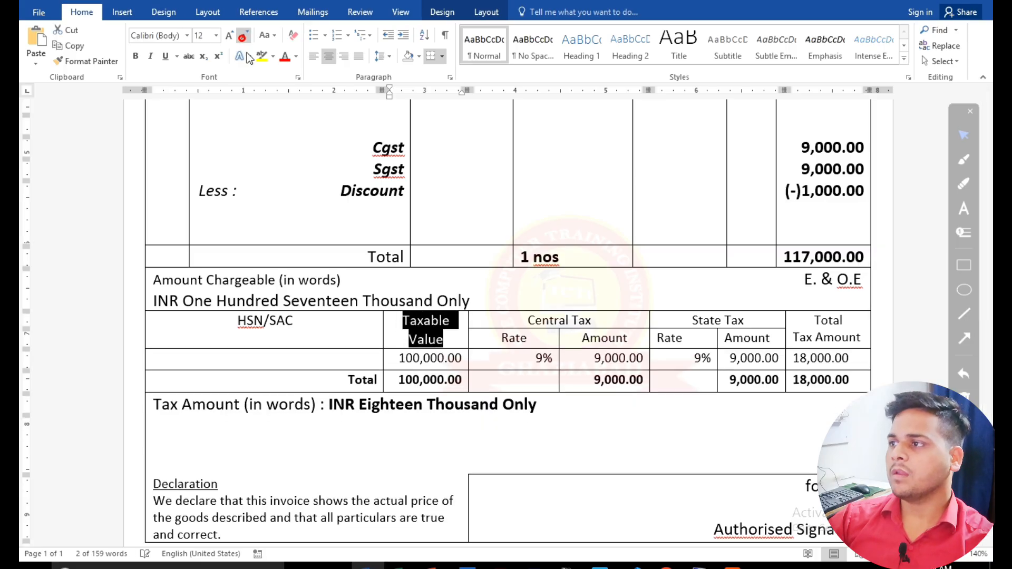
{"action": "left_click", "coordinate": [478, 318]}
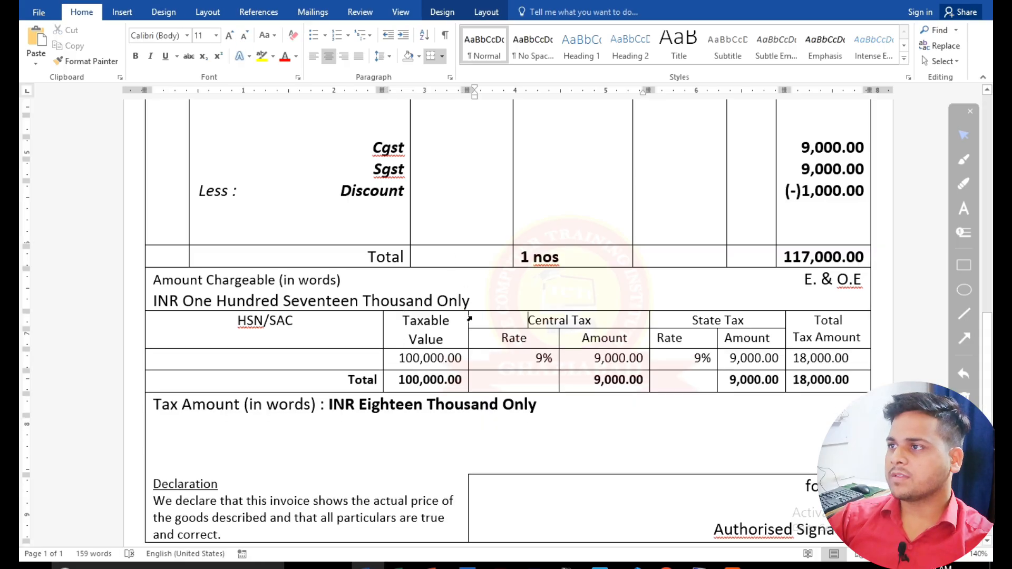
Examine the whole bill's layout, from the party and invoice details through the goods table to the tax summary and signatory section.
{"action": "scroll", "coordinate": [469, 318], "scroll_direction": "down", "scroll_amount": 8, "text": "ctrl"}
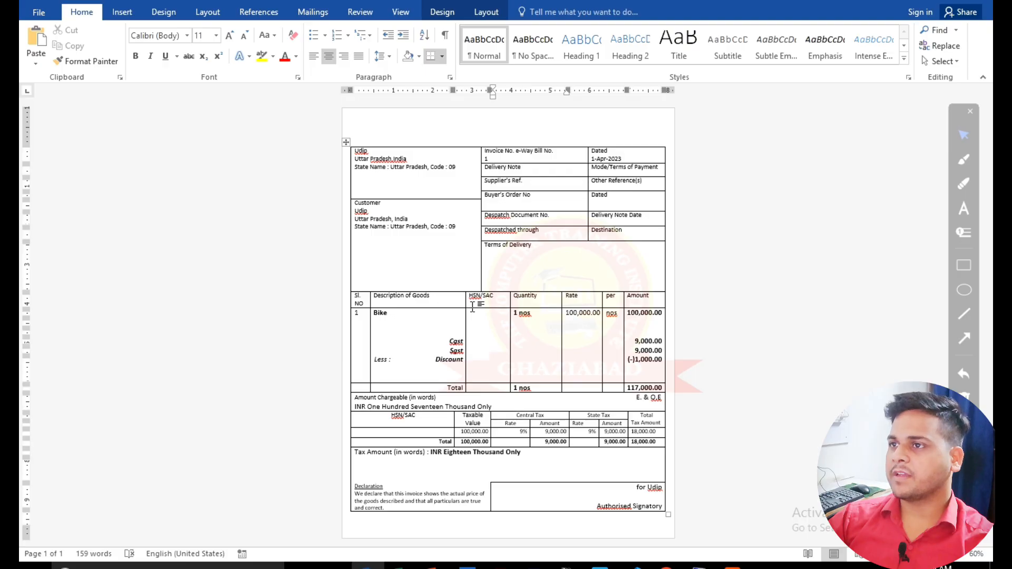
{"action": "left_click", "coordinate": [496, 237]}
{"action": "scroll", "coordinate": [492, 235], "scroll_direction": "up", "scroll_amount": 12, "text": "ctrl"}
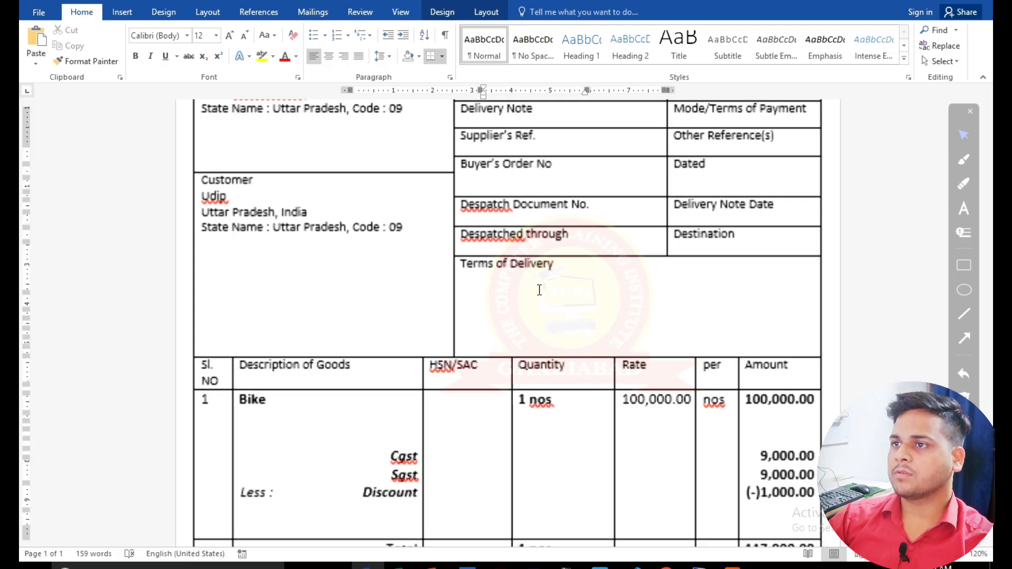
{"action": "scroll", "coordinate": [487, 264], "scroll_direction": "down", "scroll_amount": 10, "text": "ctrl"}
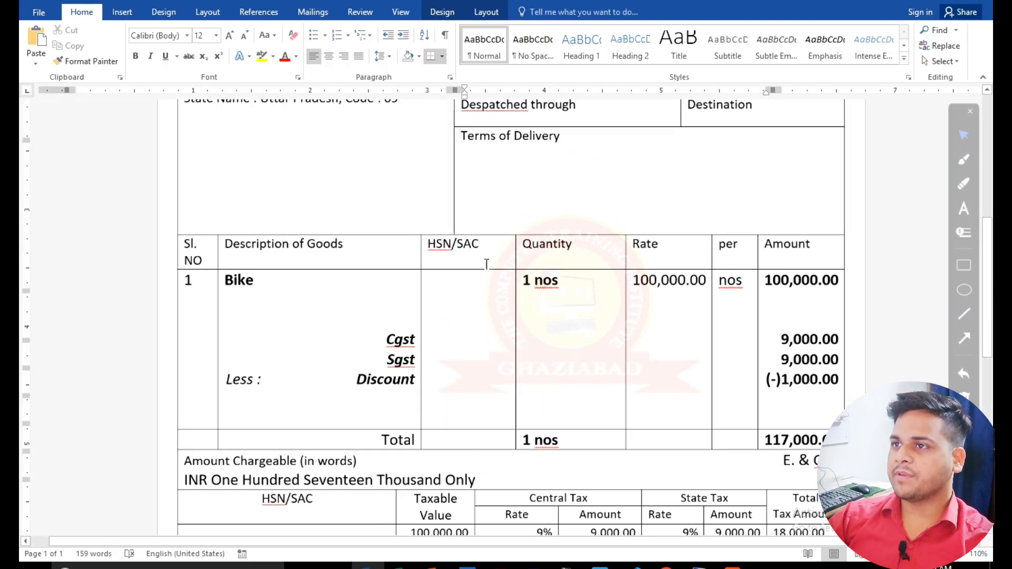
{"action": "scroll", "coordinate": [469, 268], "scroll_direction": "up", "scroll_amount": 3}
{"action": "scroll", "coordinate": [473, 271], "scroll_direction": "down", "scroll_amount": 2}
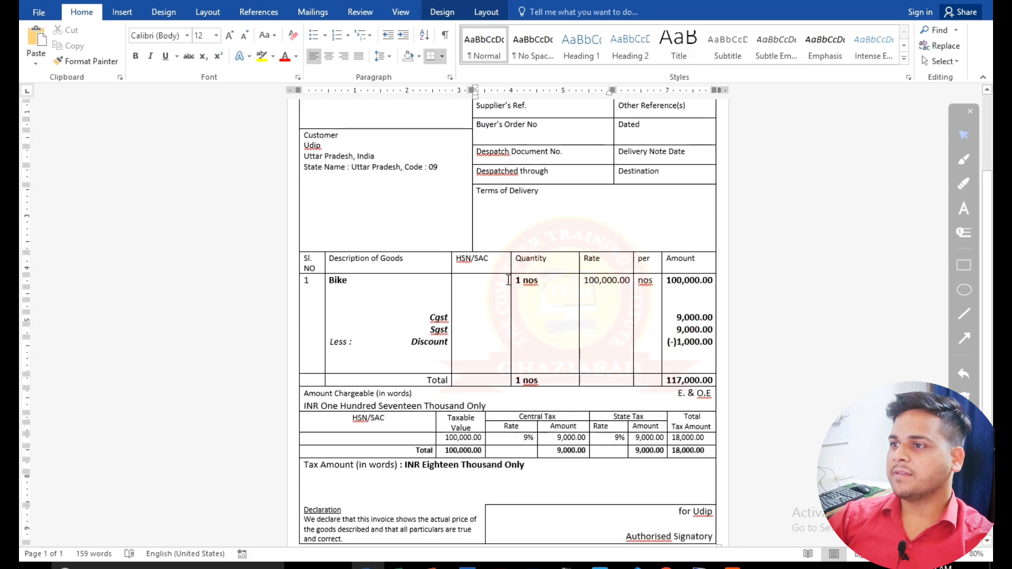
{"action": "left_click", "coordinate": [538, 299]}
{"action": "left_click", "coordinate": [507, 226]}
{"action": "scroll", "coordinate": [498, 216], "scroll_direction": "up", "scroll_amount": 3}
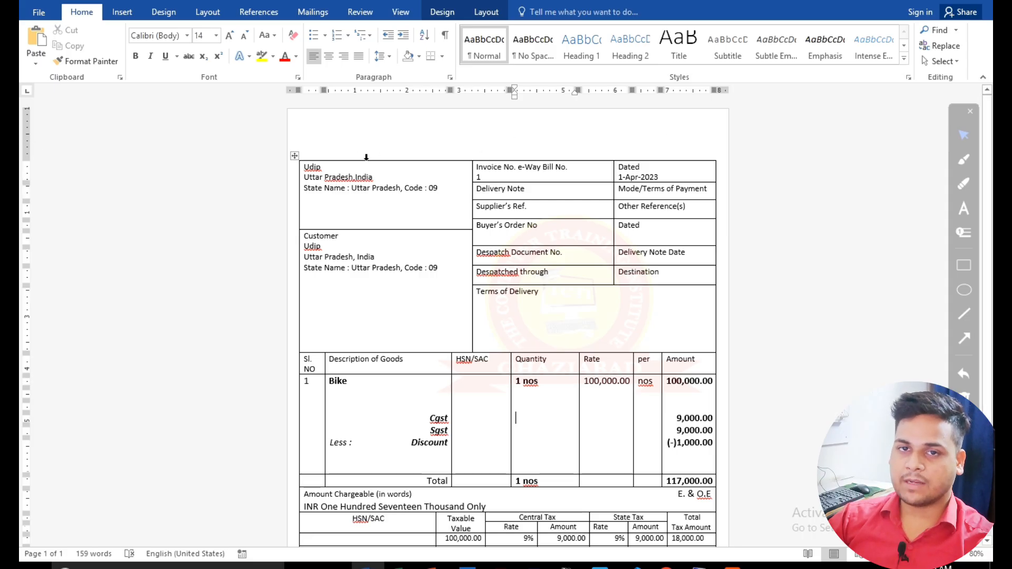
Reduce the page's top margin so the bill table starts closer to the upper edge of the page.
{"action": "left_click", "coordinate": [410, 192]}
{"action": "scroll", "coordinate": [466, 173], "scroll_direction": "up", "scroll_amount": 5, "text": "ctrl"}
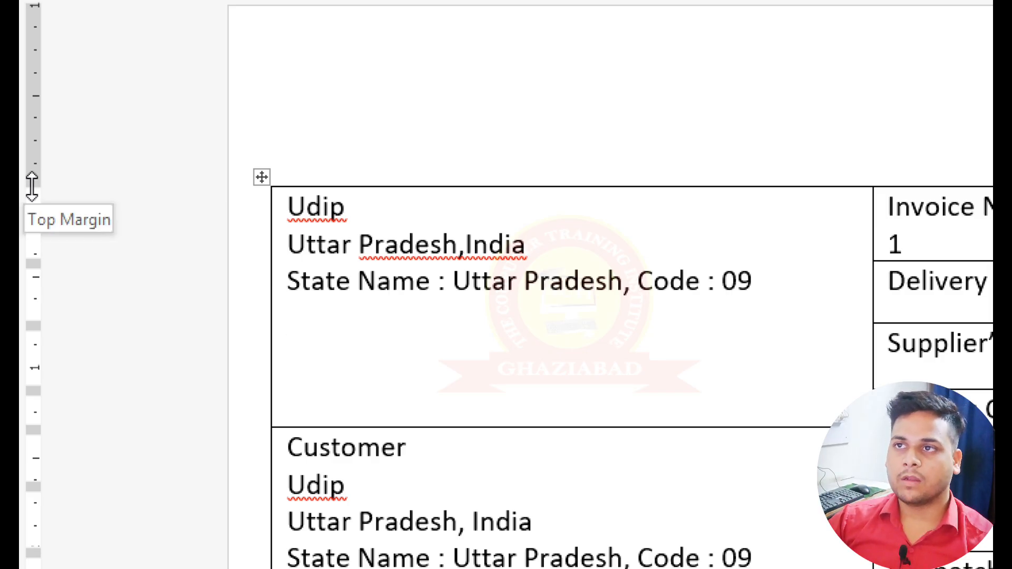
{"action": "left_click_drag", "start_coordinate": [32, 185], "coordinate": [31, 73]}
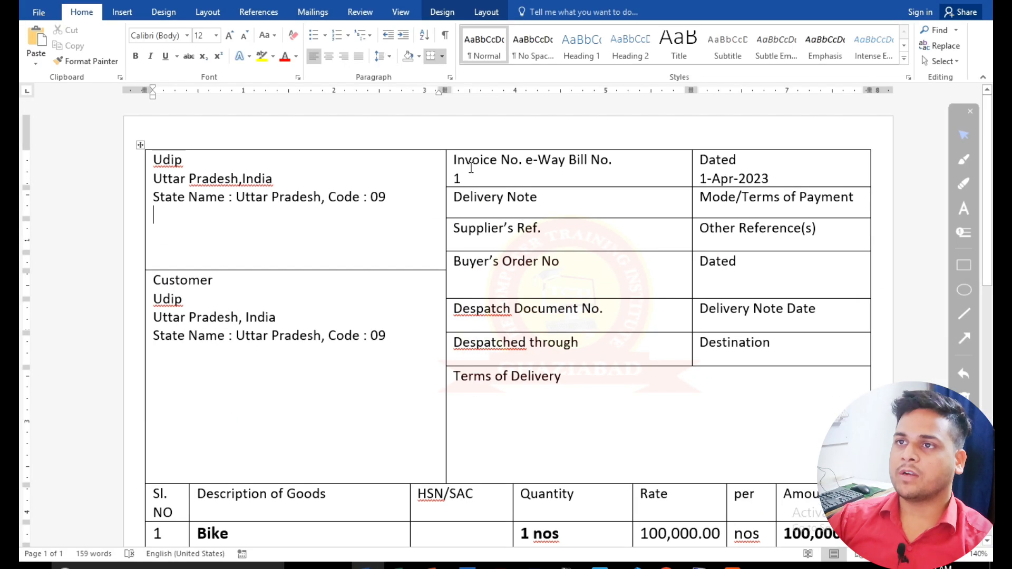
{"action": "scroll", "coordinate": [294, 244], "scroll_direction": "down", "scroll_amount": 10}
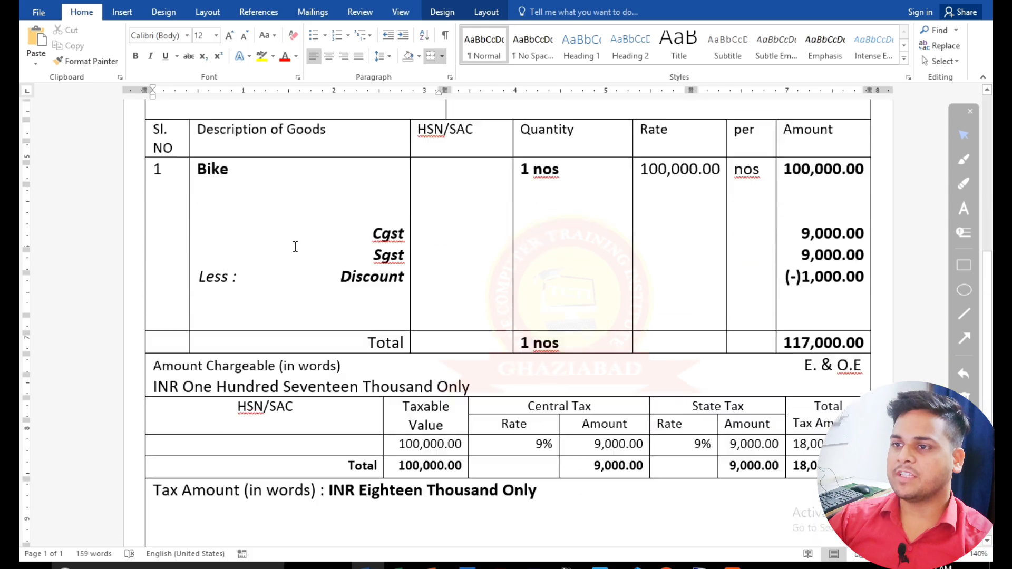
{"action": "scroll", "coordinate": [357, 415], "scroll_direction": "up", "scroll_amount": 10}
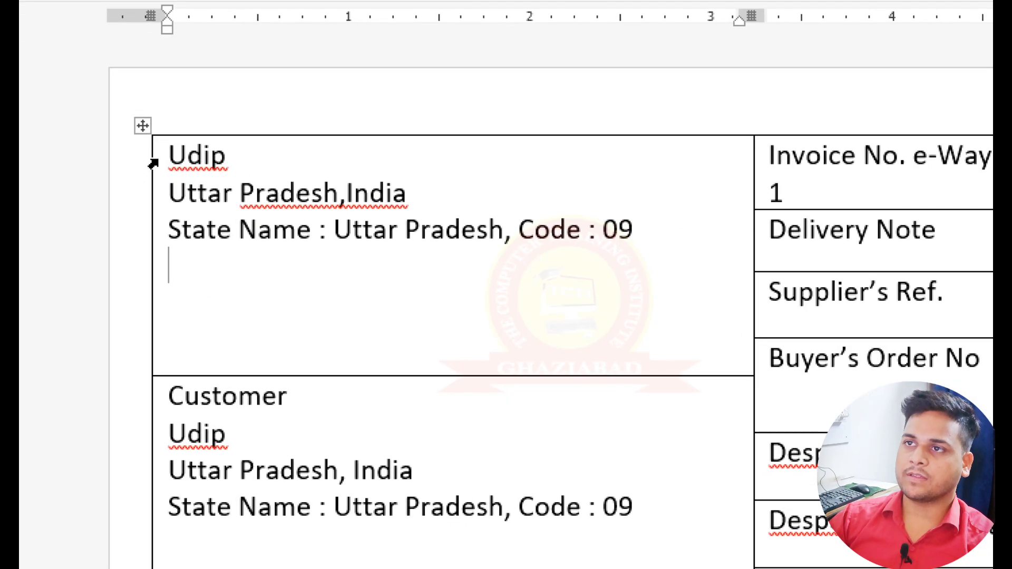
{"action": "double_click", "coordinate": [271, 90]}
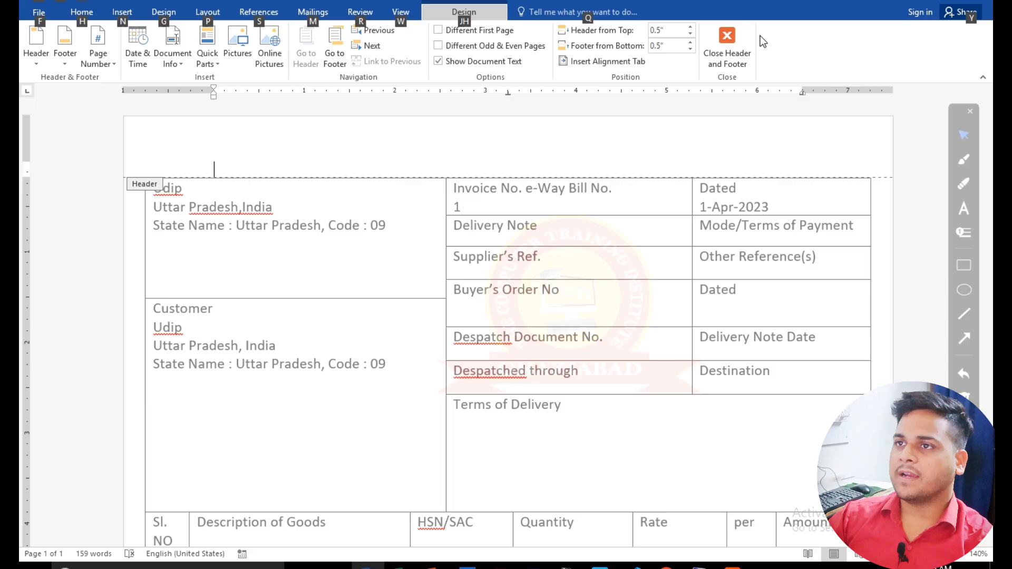
{"action": "left_click", "coordinate": [727, 43]}
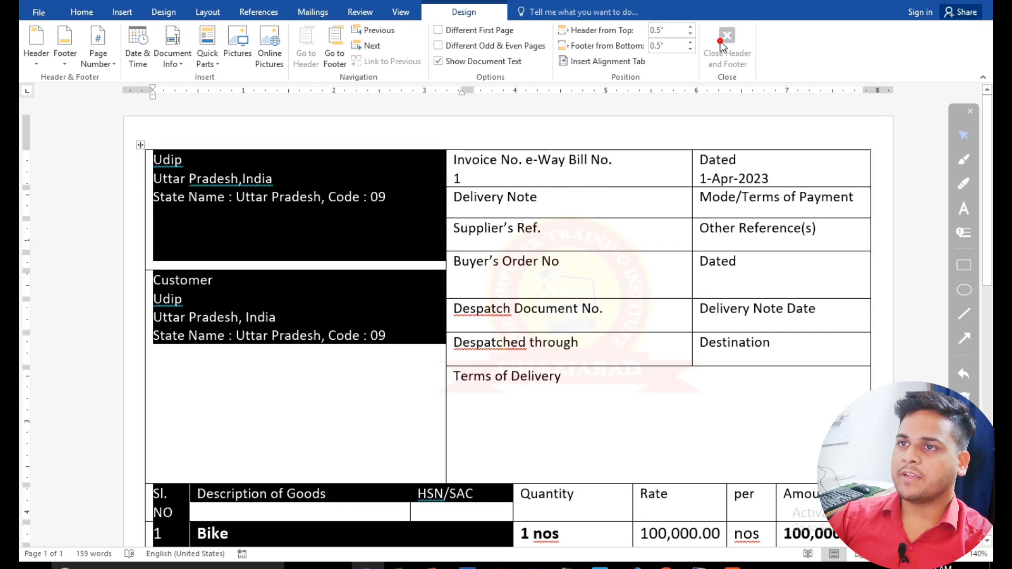
{"action": "left_click", "coordinate": [136, 177]}
{"action": "left_click", "coordinate": [304, 165]}
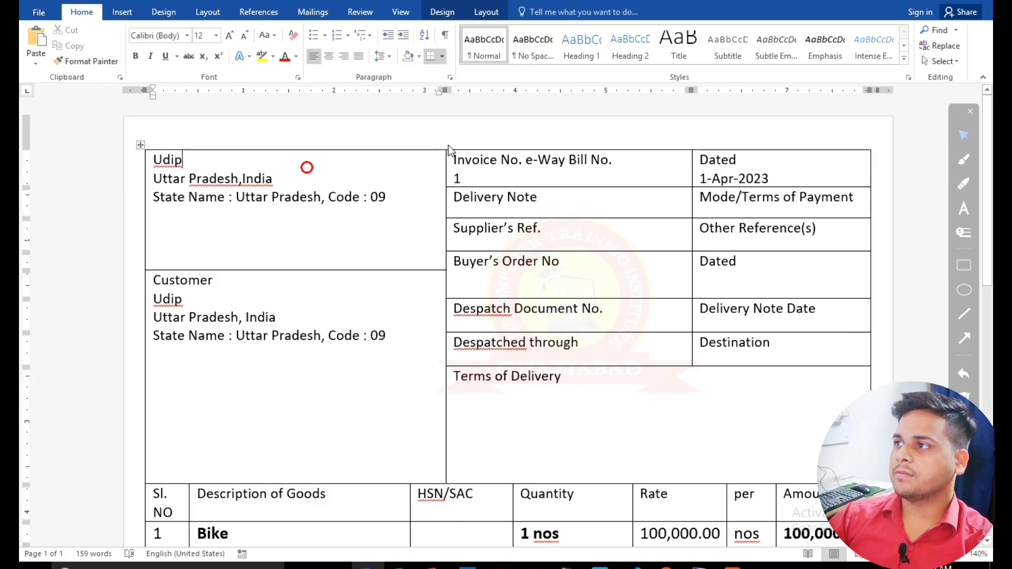
Try to add a line from the end of the table's first row, and undo the insertion.
{"action": "left_click", "coordinate": [876, 162]}
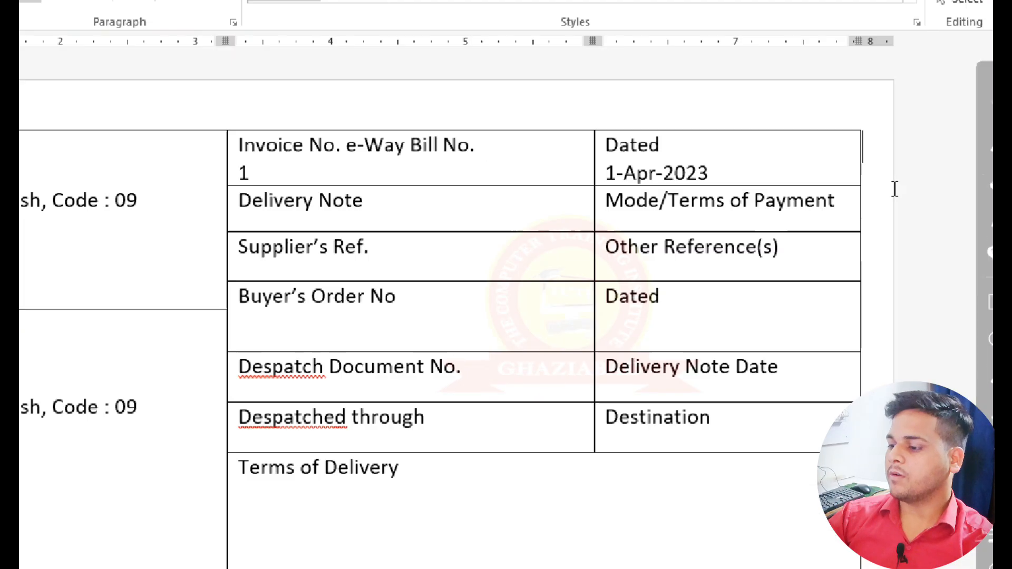
{"action": "key", "text": "Return"}
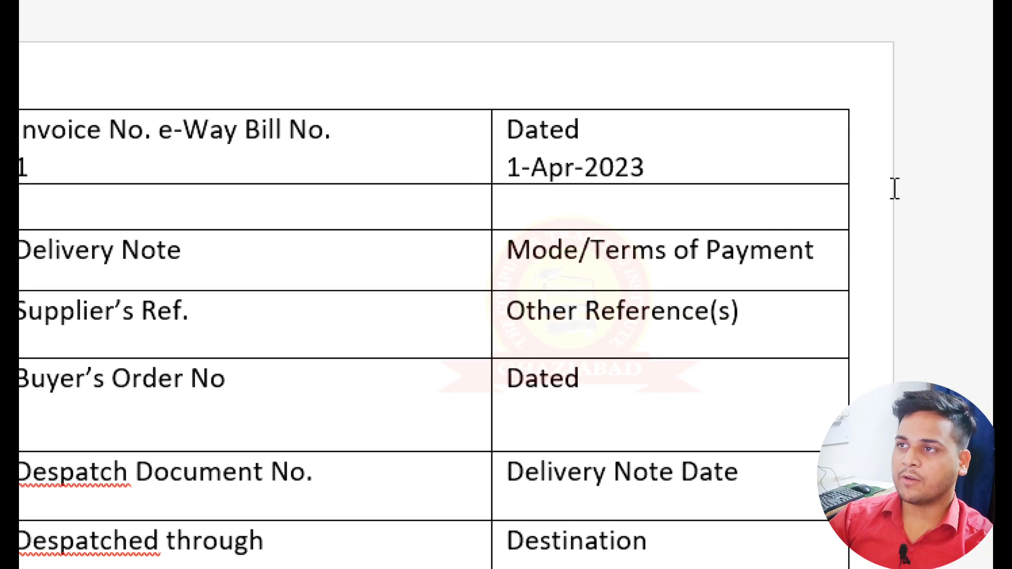
{"action": "key", "text": "ctrl+z"}
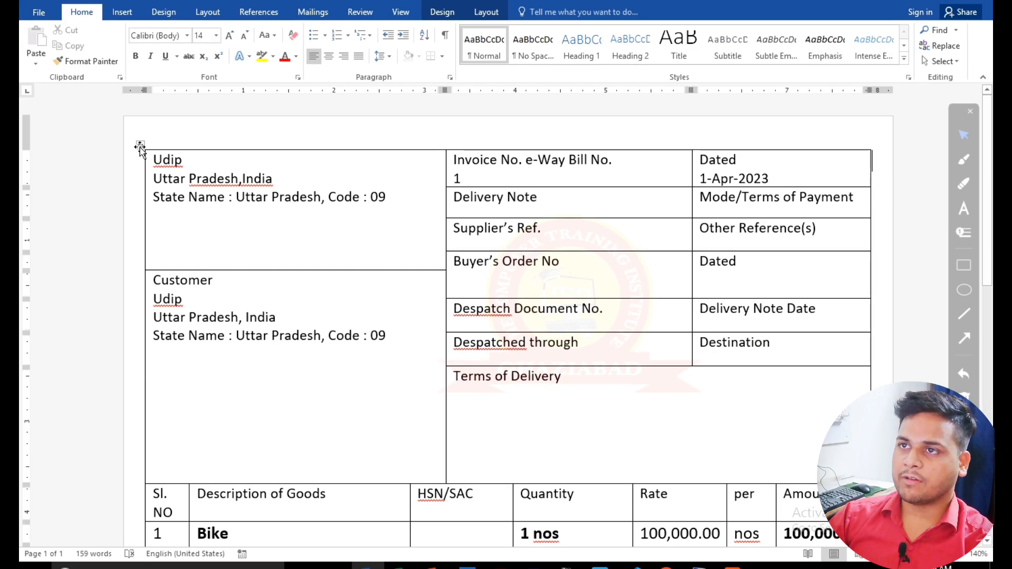
Try moving the whole table slightly down to free a line above it, and undo the move.
{"action": "left_click_drag", "start_coordinate": [140, 147], "coordinate": [136, 177]}
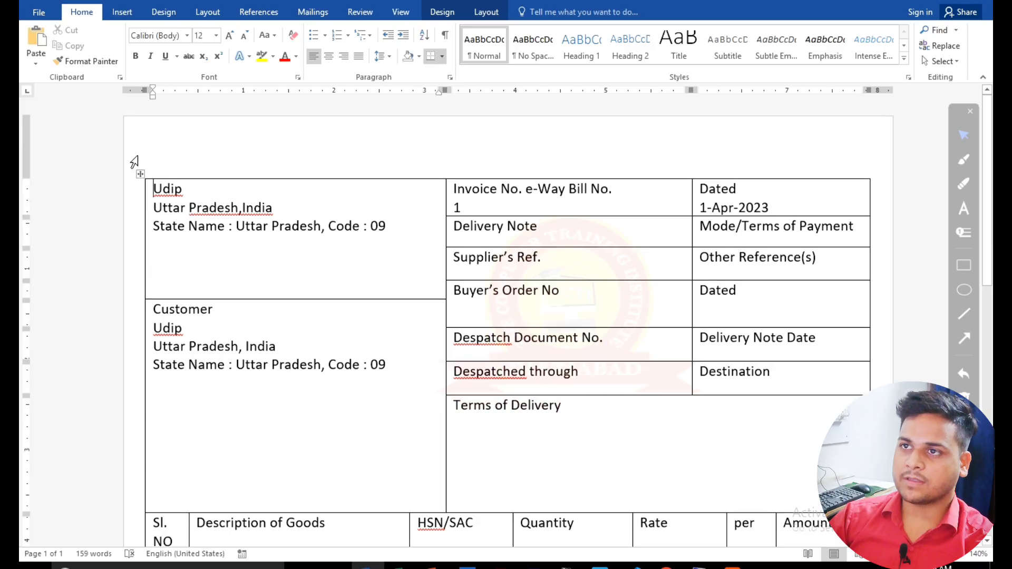
{"action": "left_click", "coordinate": [229, 171]}
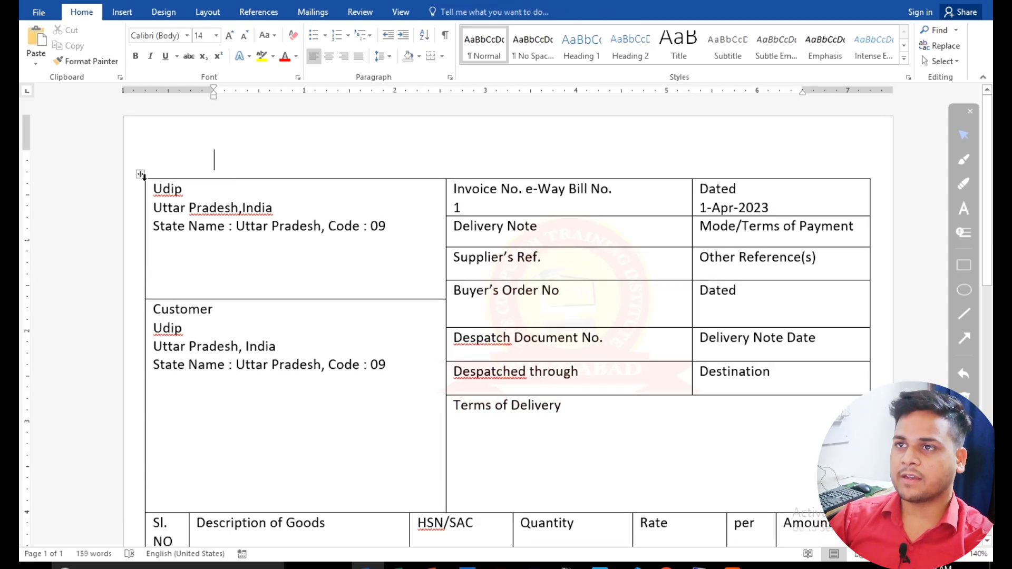
{"action": "key", "text": "ctrl+z"}
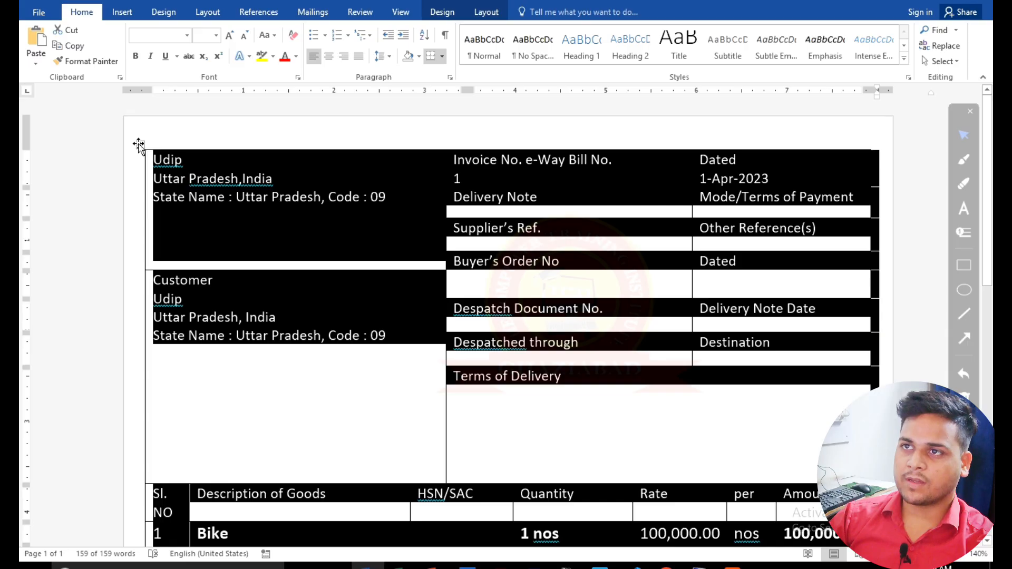
Move the whole bill table slightly down the page and centre the empty line above it.
{"action": "left_click_drag", "start_coordinate": [138, 145], "coordinate": [137, 177]}
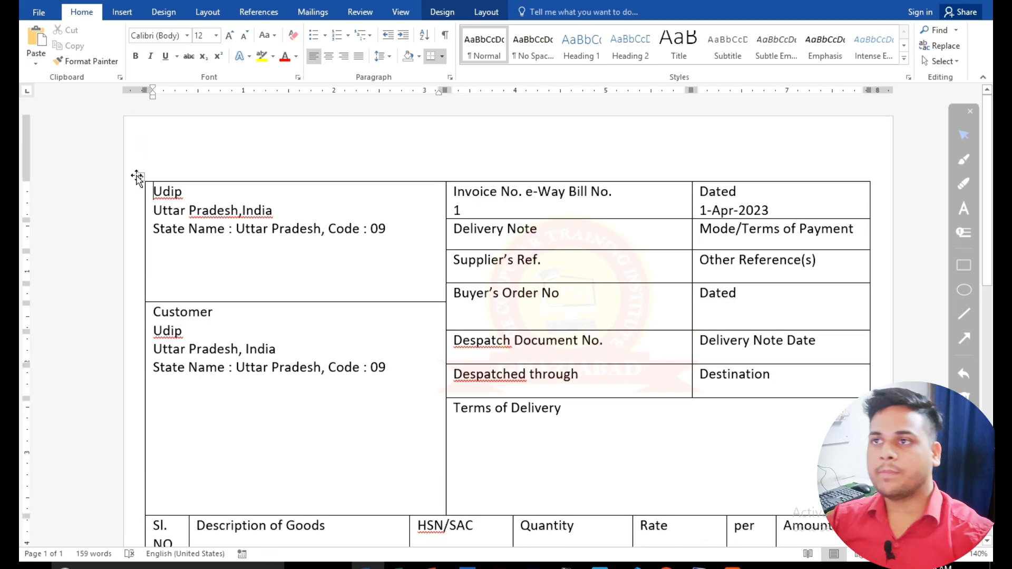
{"action": "left_click", "coordinate": [242, 158]}
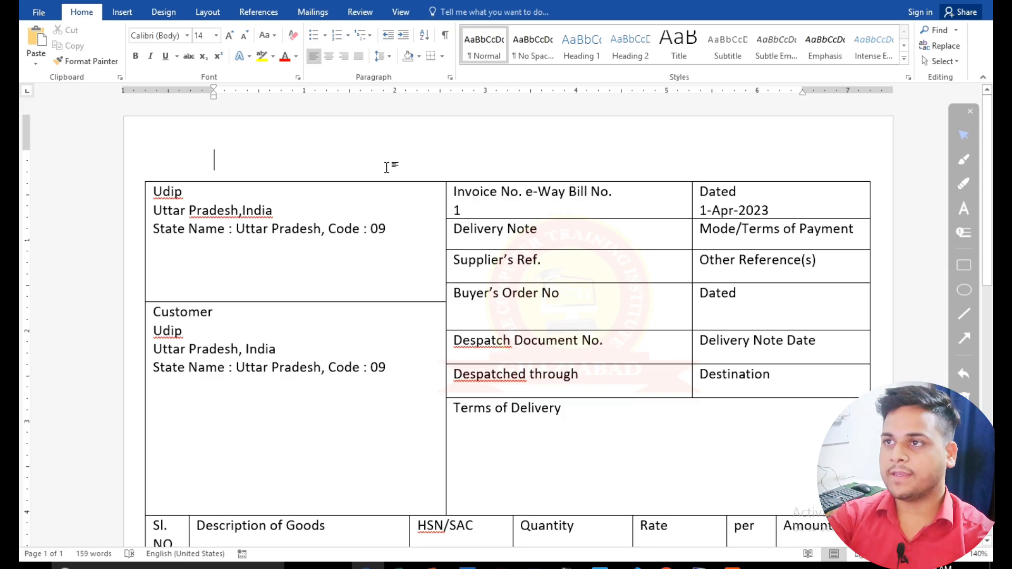
{"action": "key", "text": "ctrl+e"}
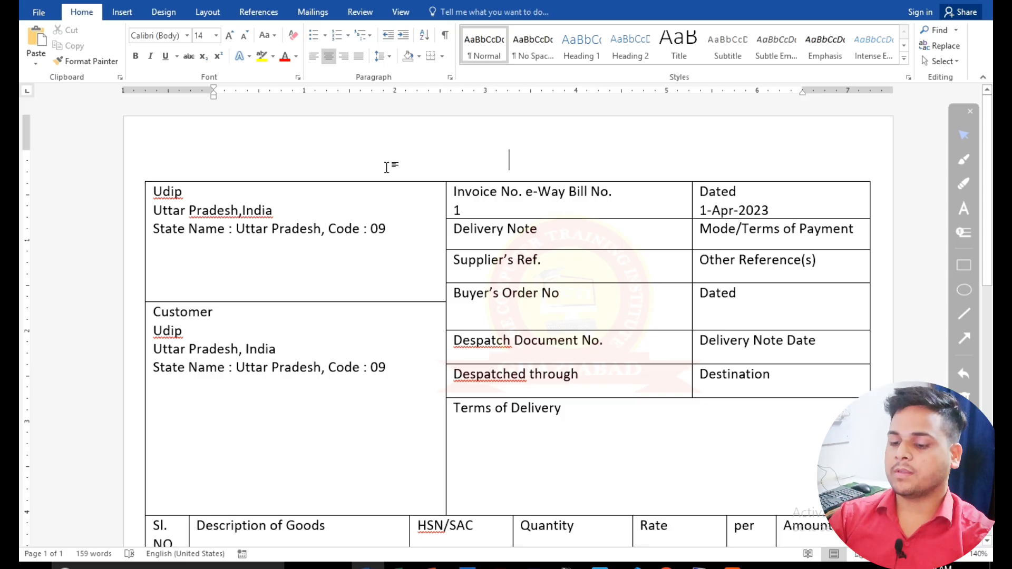
Copy the title "Tax Invoice" from the PDF bill and paste it into the centred line above the Word table.
{"action": "key", "text": "alt+Tab"}
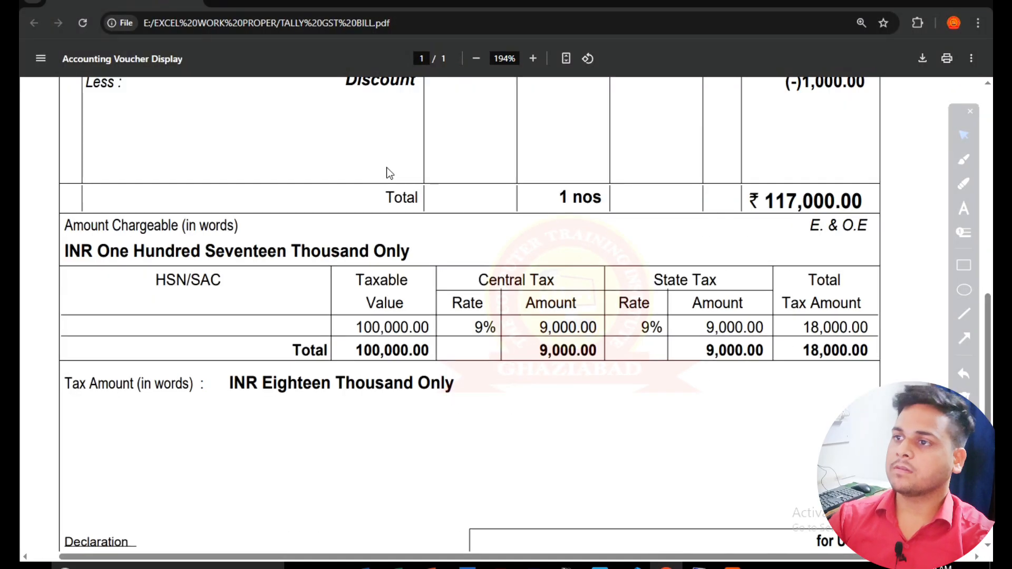
{"action": "scroll", "coordinate": [404, 169], "scroll_direction": "up", "scroll_amount": 15}
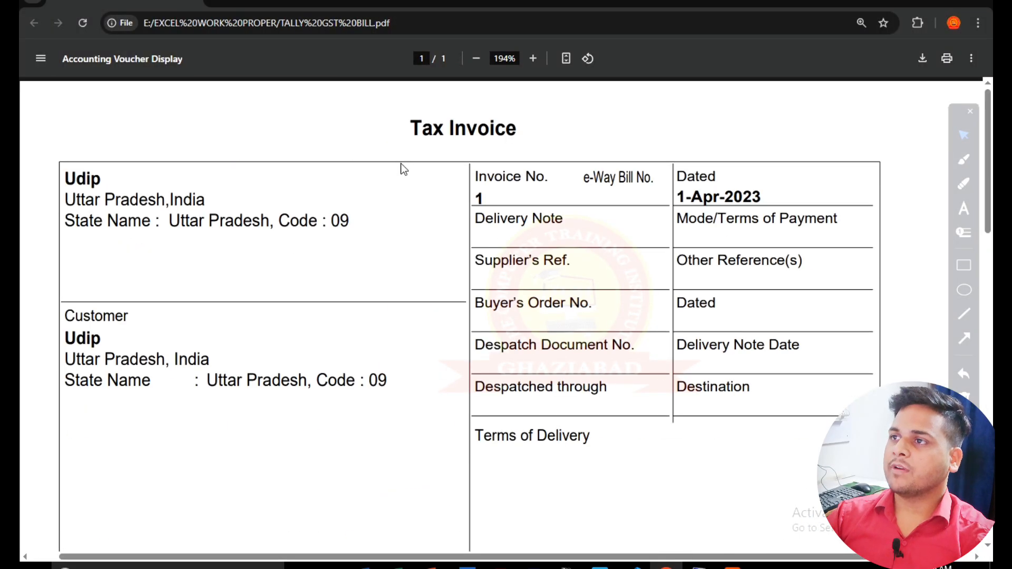
{"action": "left_click_drag", "start_coordinate": [520, 129], "coordinate": [420, 115]}
{"action": "key", "text": "ctrl+c"}
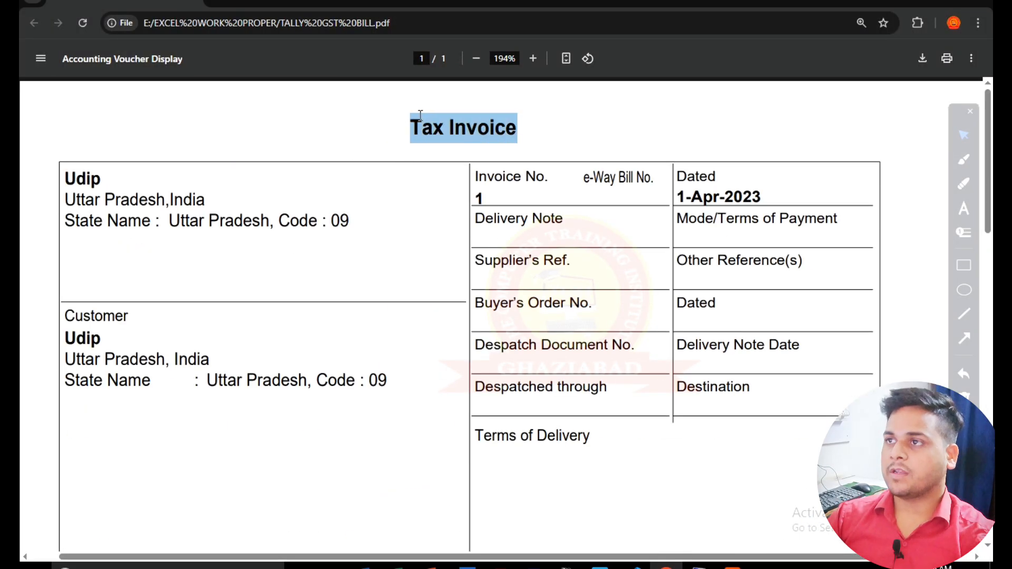
{"action": "key", "text": "alt+Tab"}
{"action": "key", "text": "ctrl+v"}
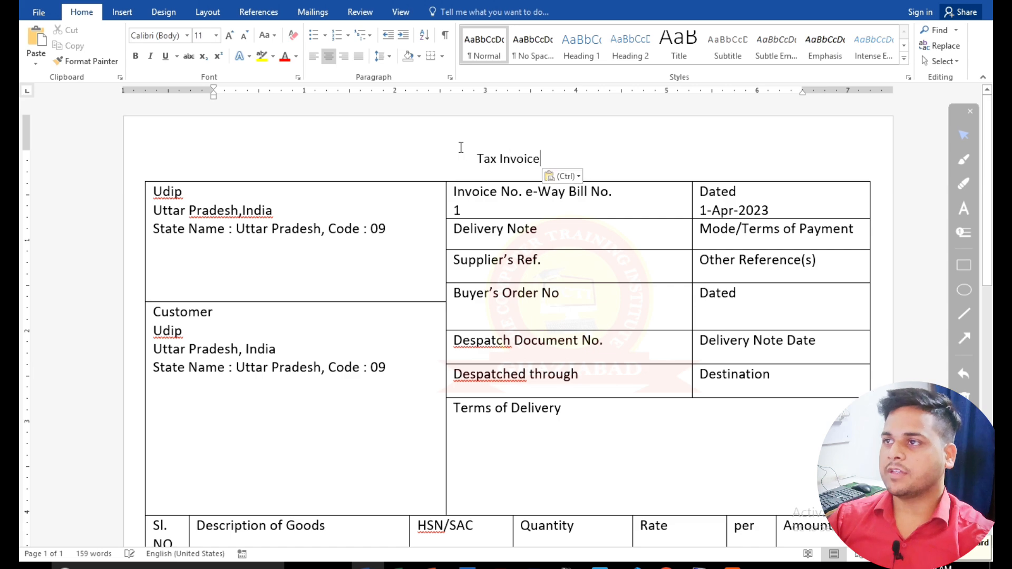
Enlarge the "Tax Invoice" title to font size 14 and make it bold.
{"action": "left_click_drag", "start_coordinate": [482, 154], "coordinate": [537, 156]}
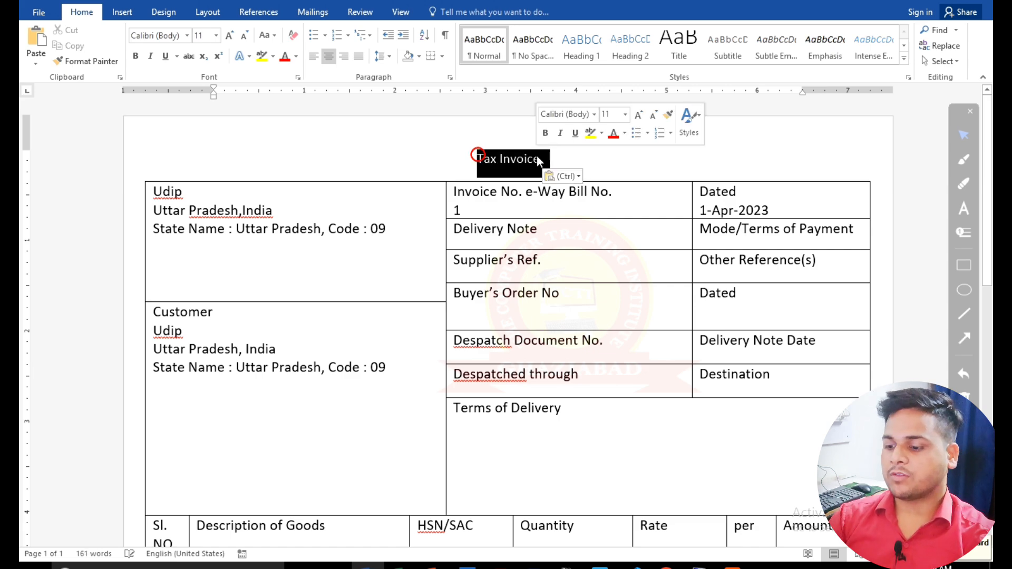
{"action": "key", "text": "ctrl+shift+period"}
{"action": "key", "text": "ctrl+shift+period"}
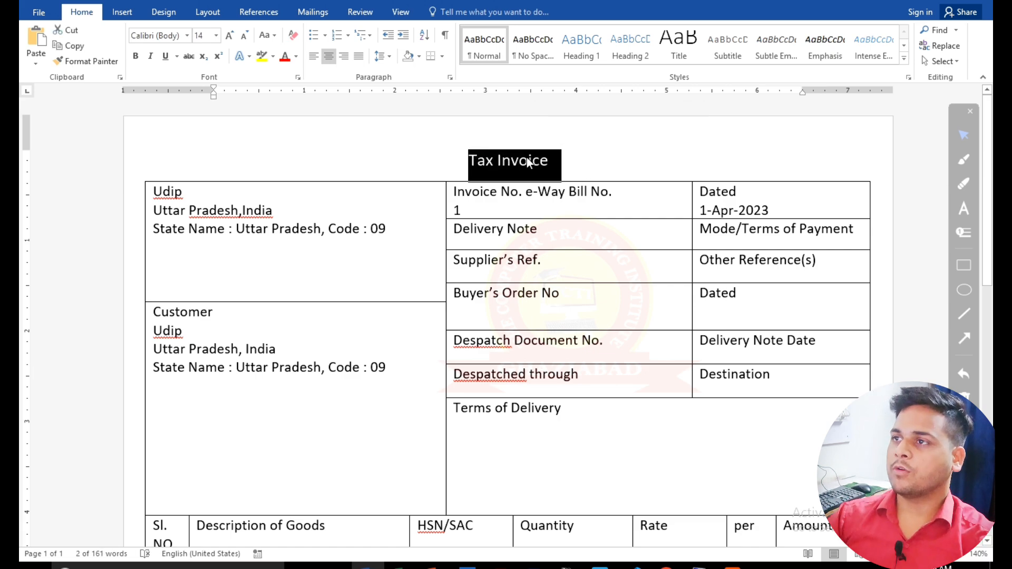
{"action": "key", "text": "ctrl+b"}
{"action": "left_click", "coordinate": [611, 235]}
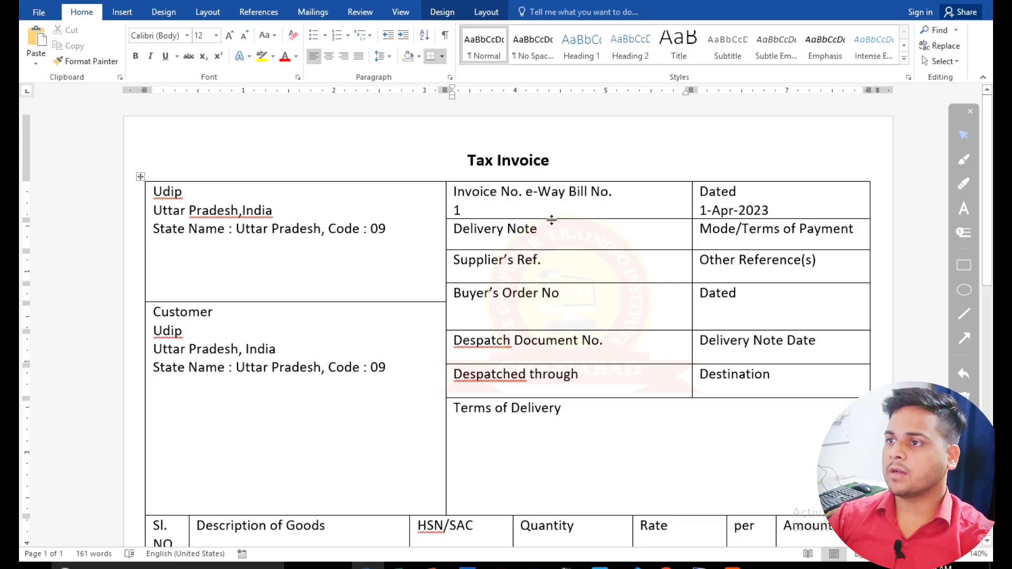
Try to add an empty line below the bill table's signature row, and undo the inserted row.
{"action": "scroll", "coordinate": [551, 220], "scroll_direction": "down", "scroll_amount": 10}
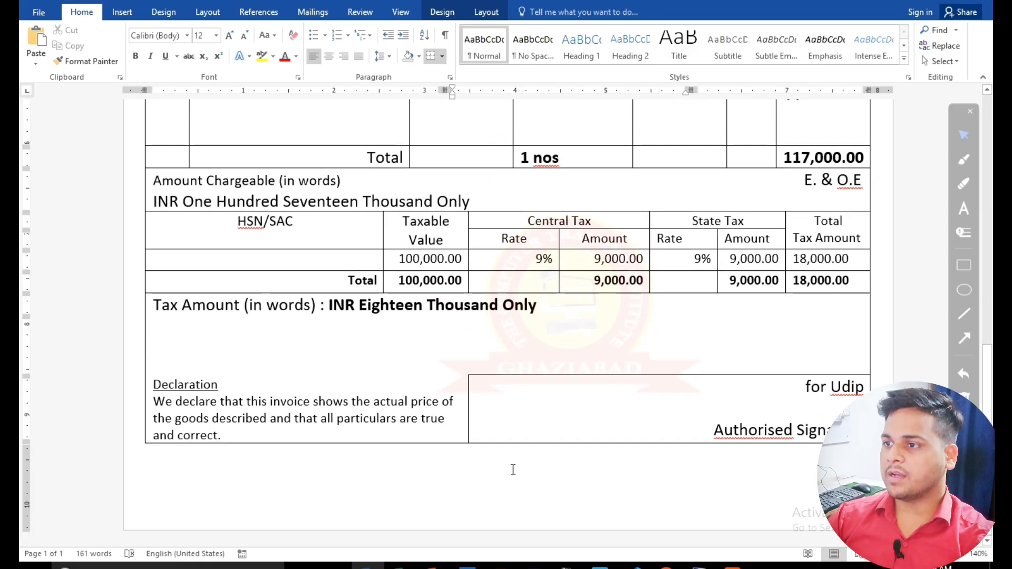
{"action": "left_click", "coordinate": [513, 470]}
{"action": "scroll", "coordinate": [513, 469], "scroll_direction": "down", "scroll_amount": 10}
{"action": "left_click", "coordinate": [476, 471]}
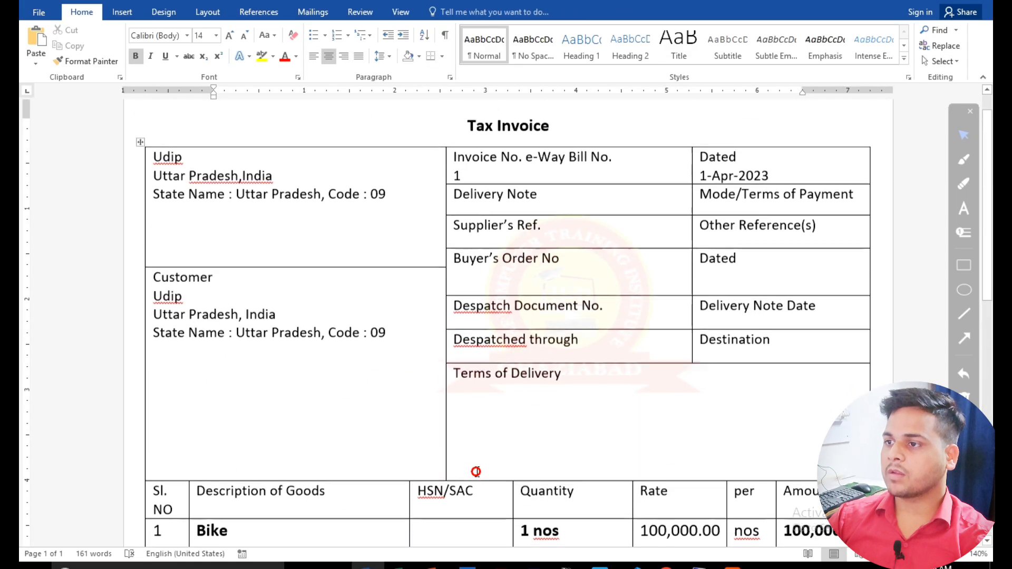
{"action": "scroll", "coordinate": [476, 472], "scroll_direction": "down", "scroll_amount": 10}
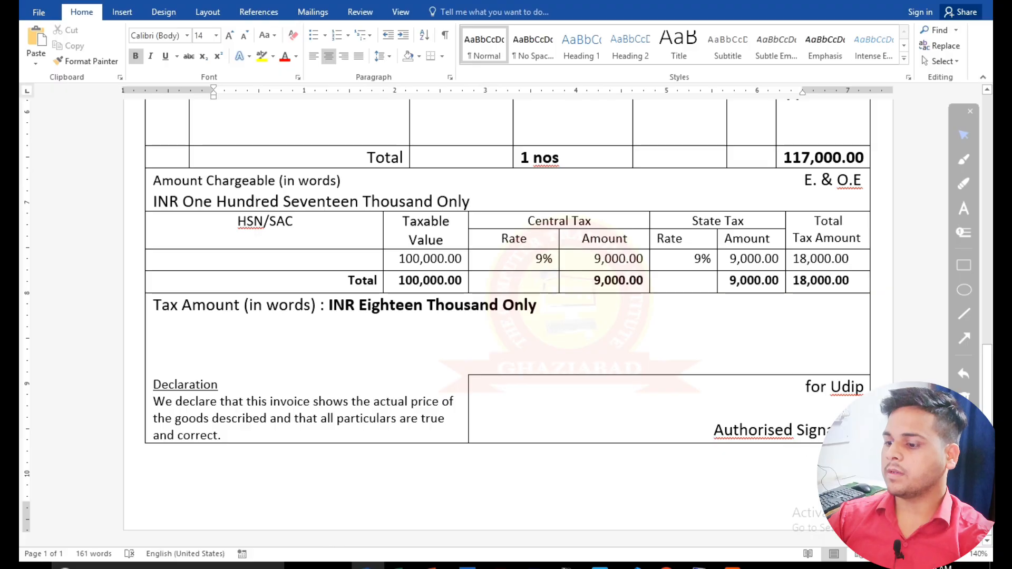
{"action": "left_click", "coordinate": [875, 393]}
{"action": "key", "text": "Return"}
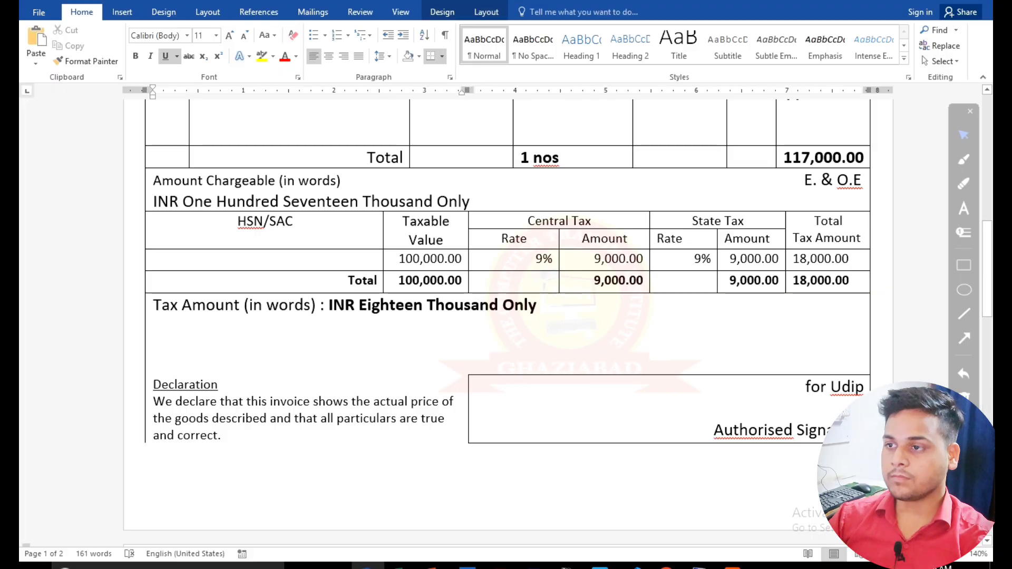
{"action": "key", "text": "ctrl+z"}
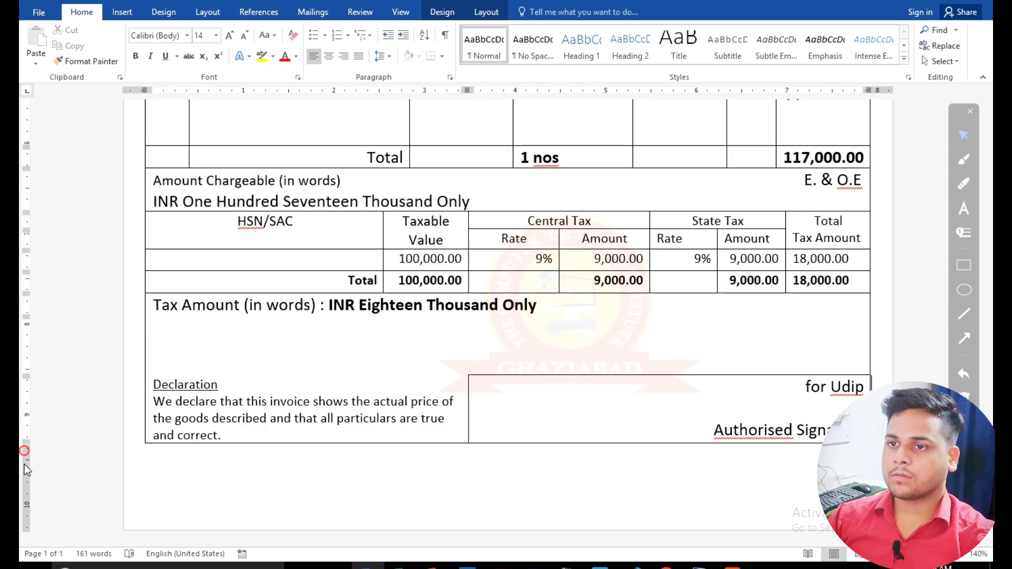
{"action": "left_click", "coordinate": [430, 471]}
{"action": "key", "text": "ctrl+Home"}
Switch to the PDF bill and select the line "This is a Computer Generated Invoice" beneath its table.
{"action": "key", "text": "alt+Tab"}
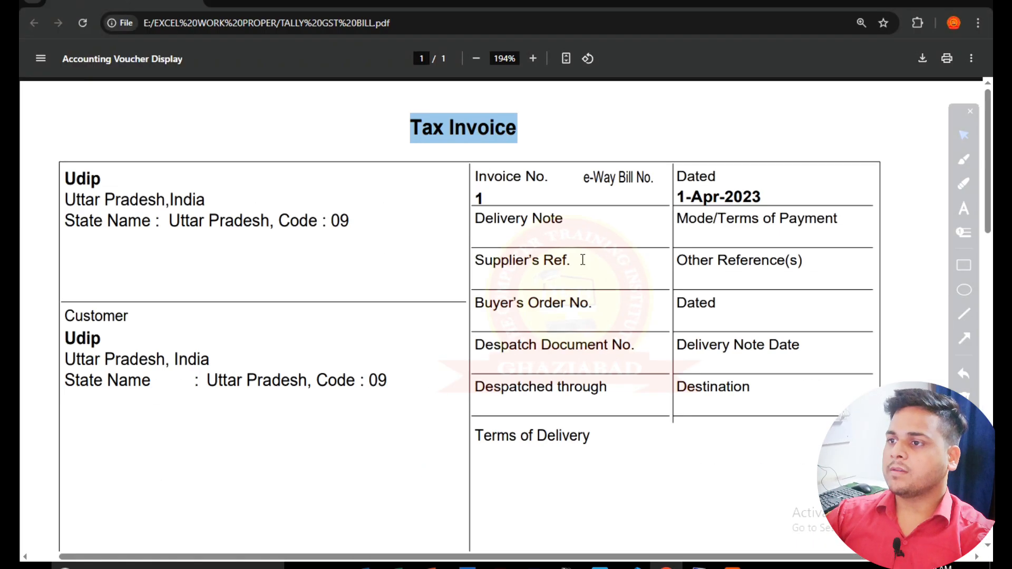
{"action": "scroll", "coordinate": [507, 413], "scroll_direction": "down", "scroll_amount": 14}
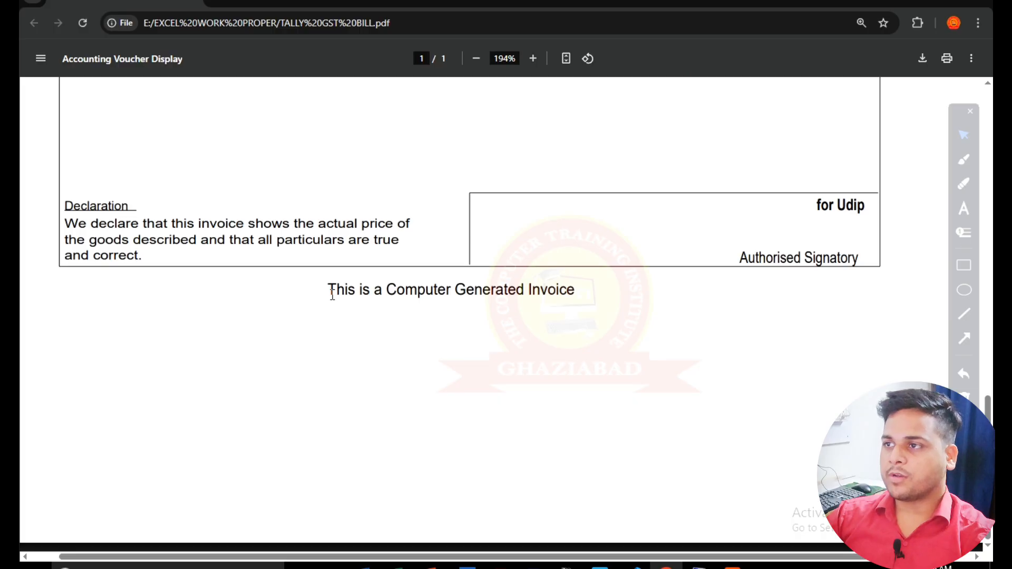
{"action": "left_click_drag", "start_coordinate": [331, 293], "coordinate": [607, 275]}
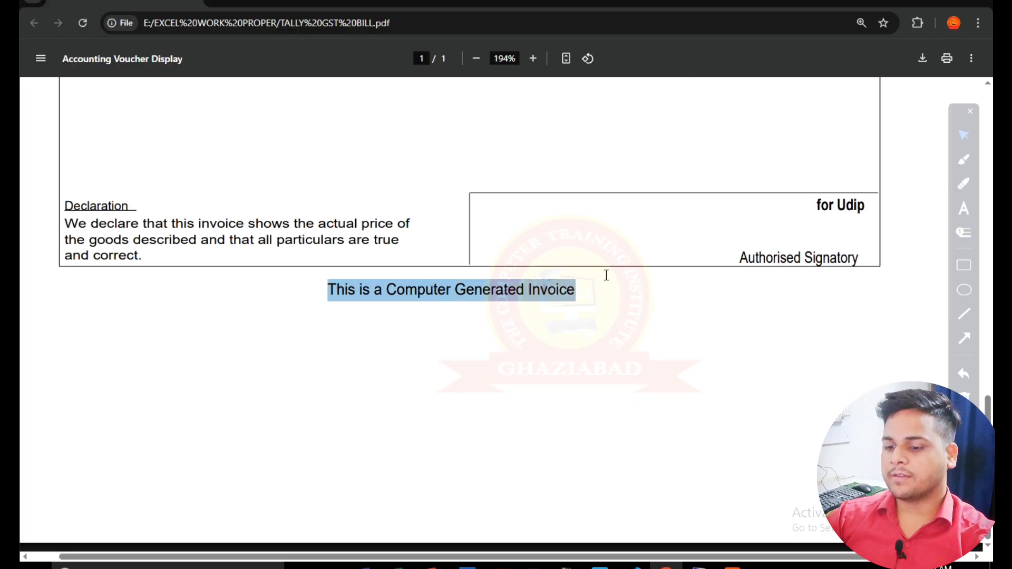
Return to the Word bill, try again to make room after the table's last row, and undo the added row.
{"action": "key", "text": "alt+Tab"}
{"action": "scroll", "coordinate": [508, 317], "scroll_direction": "down", "scroll_amount": 10}
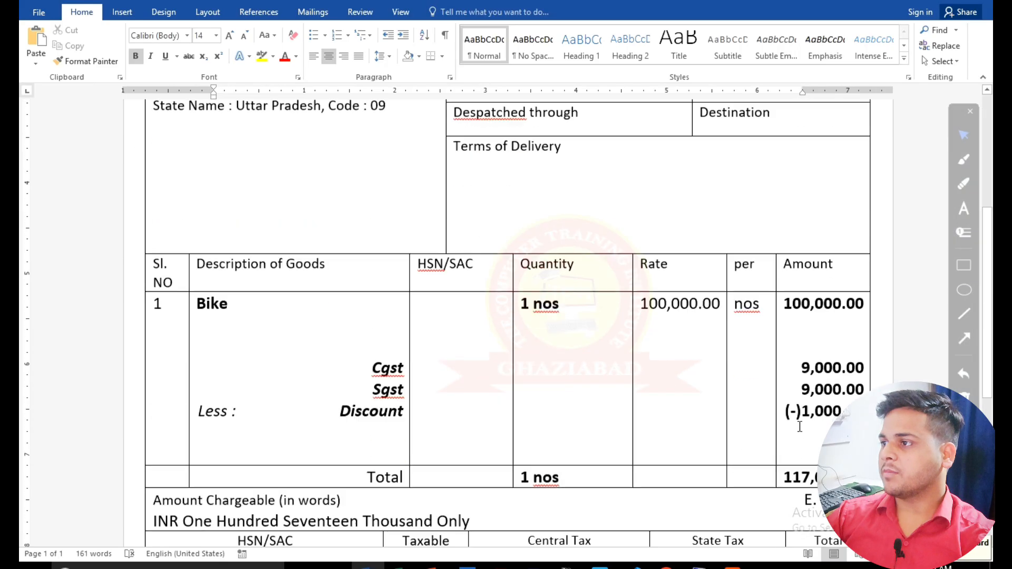
{"action": "left_click", "coordinate": [873, 376]}
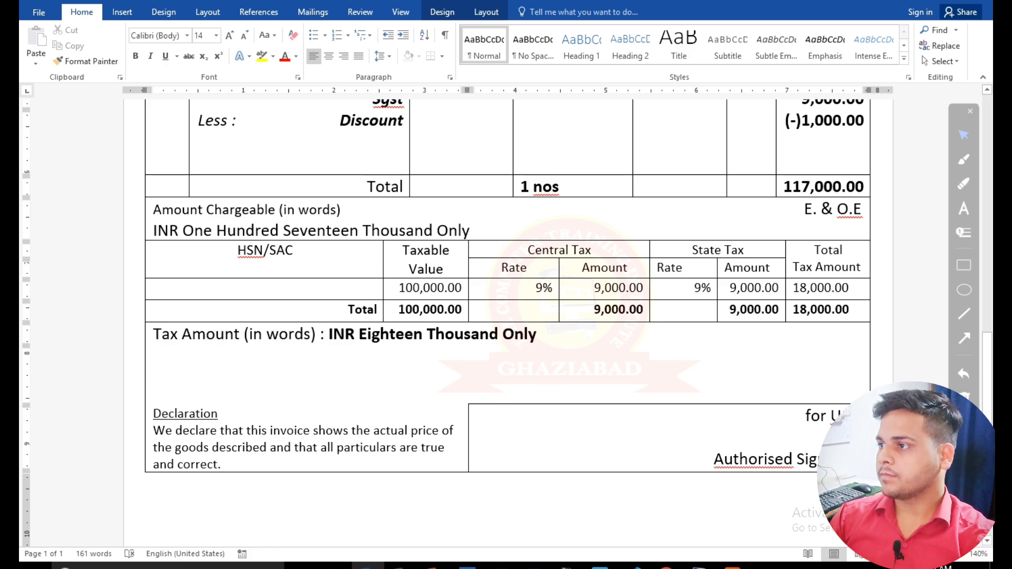
{"action": "key", "text": "Return"}
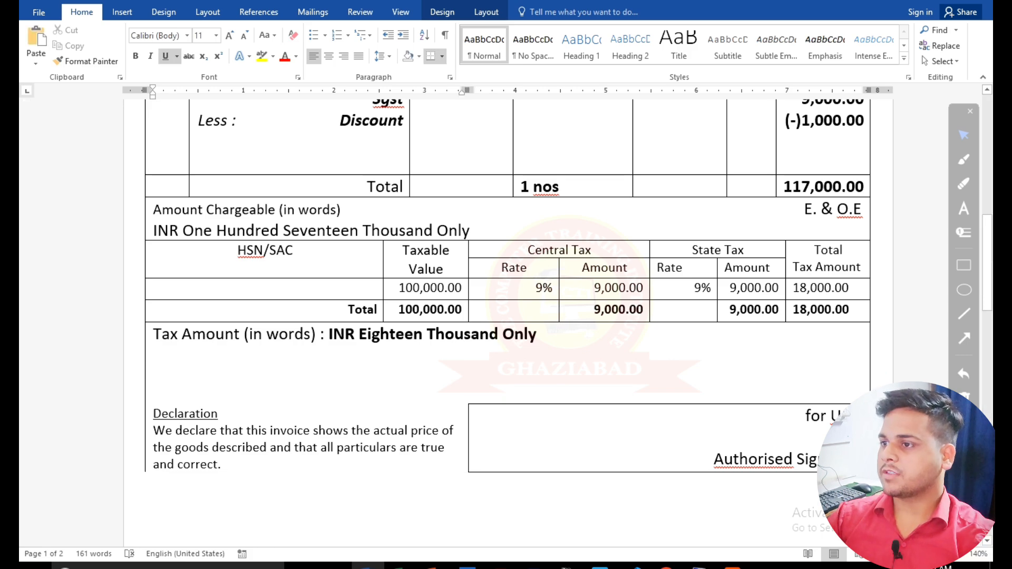
{"action": "scroll", "coordinate": [444, 421], "scroll_direction": "down", "scroll_amount": 5}
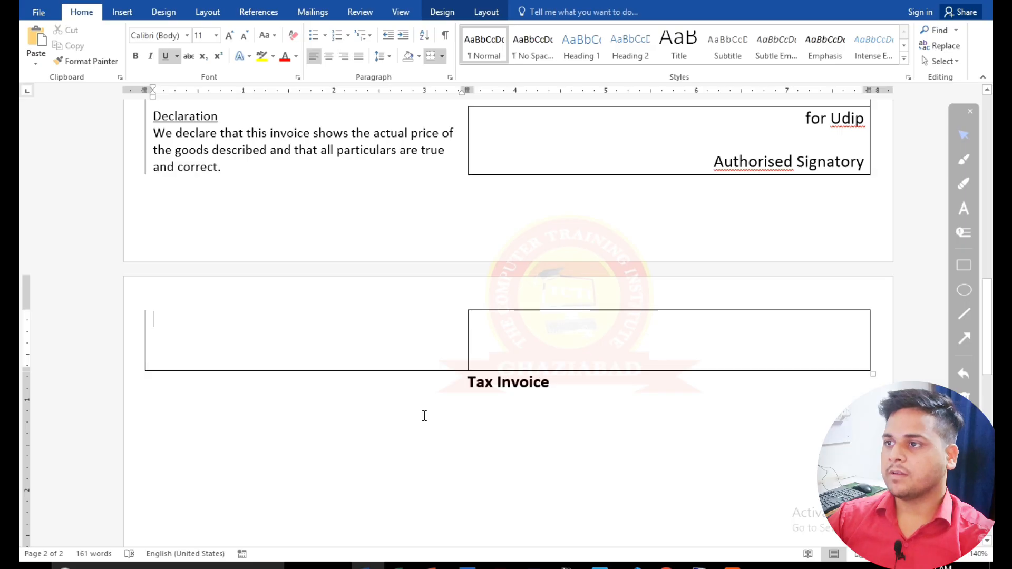
{"action": "key", "text": "ctrl+z"}
{"action": "scroll", "coordinate": [418, 478], "scroll_direction": "up", "scroll_amount": 10}
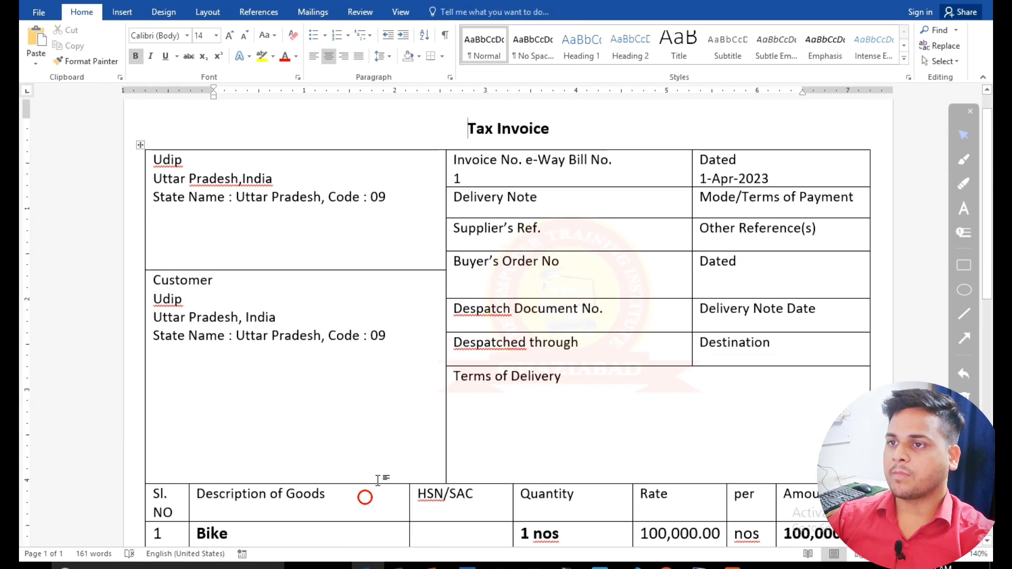
Try inserting a new row beneath the Declaration and Authorised Signatory row, and undo the insertion.
{"action": "scroll", "coordinate": [377, 480], "scroll_direction": "down", "scroll_amount": 8}
{"action": "scroll", "coordinate": [378, 480], "scroll_direction": "down", "scroll_amount": 2}
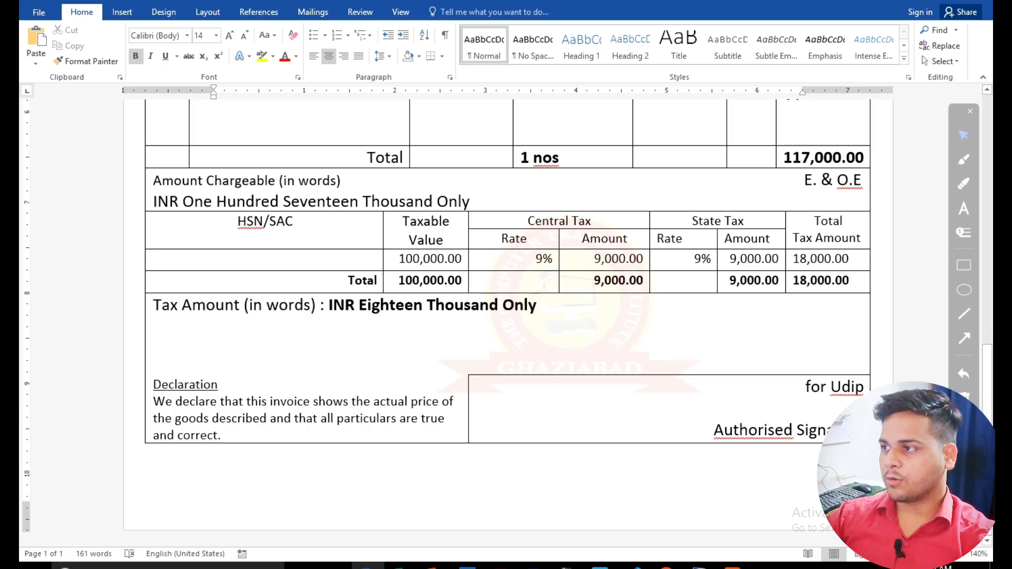
{"action": "left_click", "coordinate": [140, 444]}
{"action": "scroll", "coordinate": [226, 474], "scroll_direction": "down", "scroll_amount": 6}
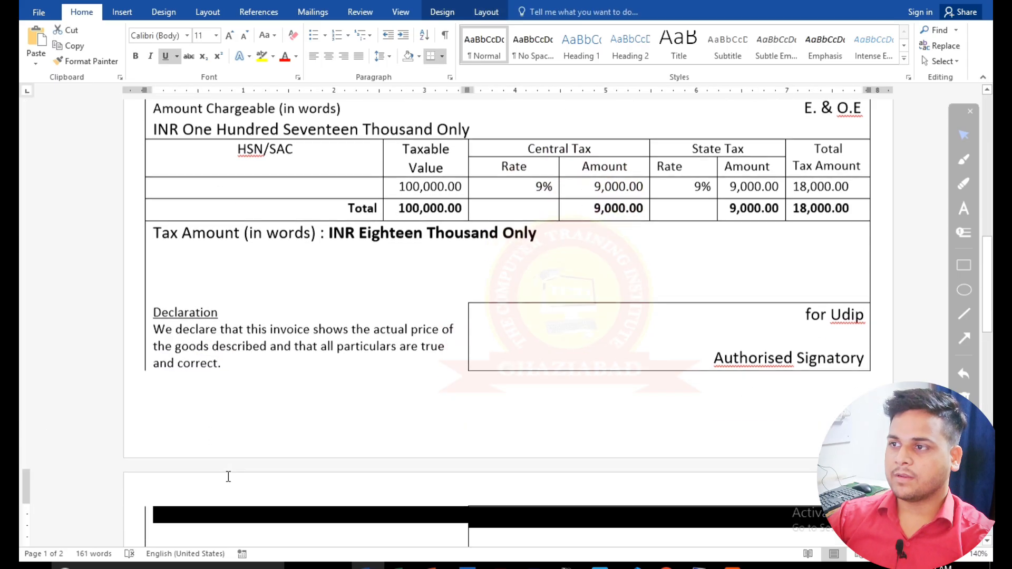
{"action": "left_click", "coordinate": [441, 396]}
{"action": "key", "text": "ctrl+z"}
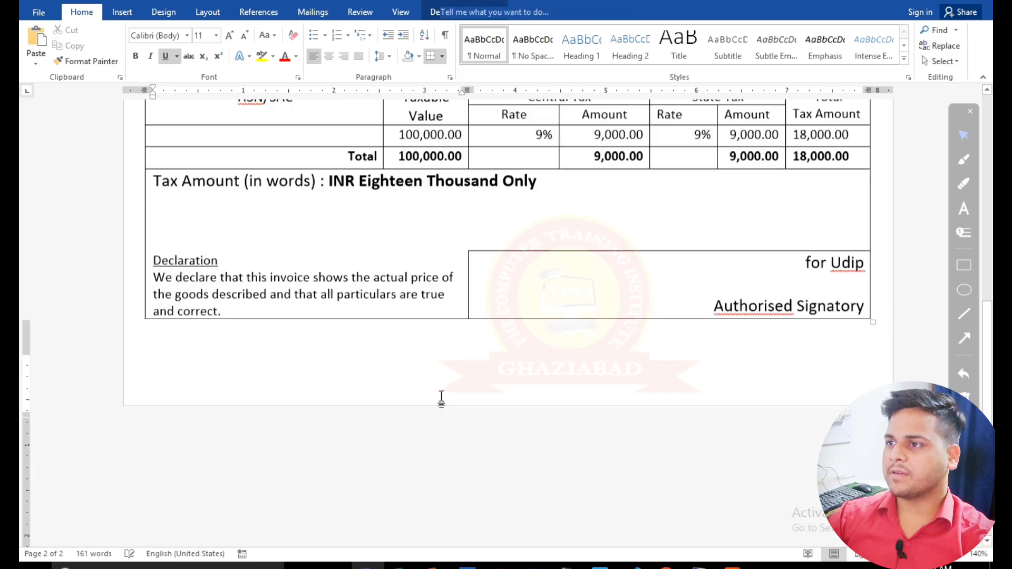
Shrink the whole bill table to about 7.4 inches wide and check its layout from the closing rows up to the title.
{"action": "scroll", "coordinate": [492, 400], "scroll_direction": "down", "scroll_amount": 6}
{"action": "scroll", "coordinate": [492, 400], "scroll_direction": "down", "scroll_amount": 3}
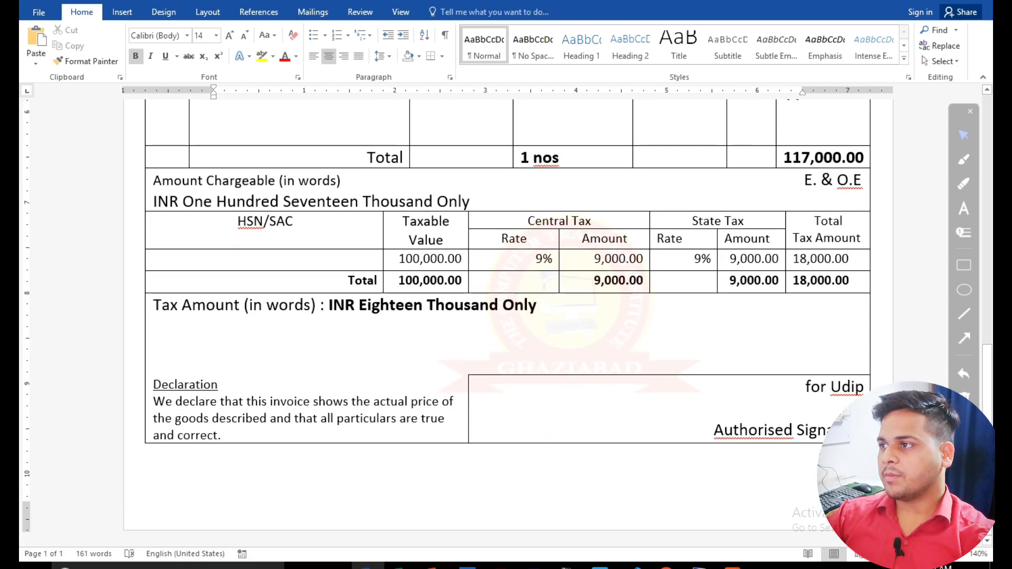
{"action": "left_click_drag", "start_coordinate": [873, 446], "coordinate": [815, 409]}
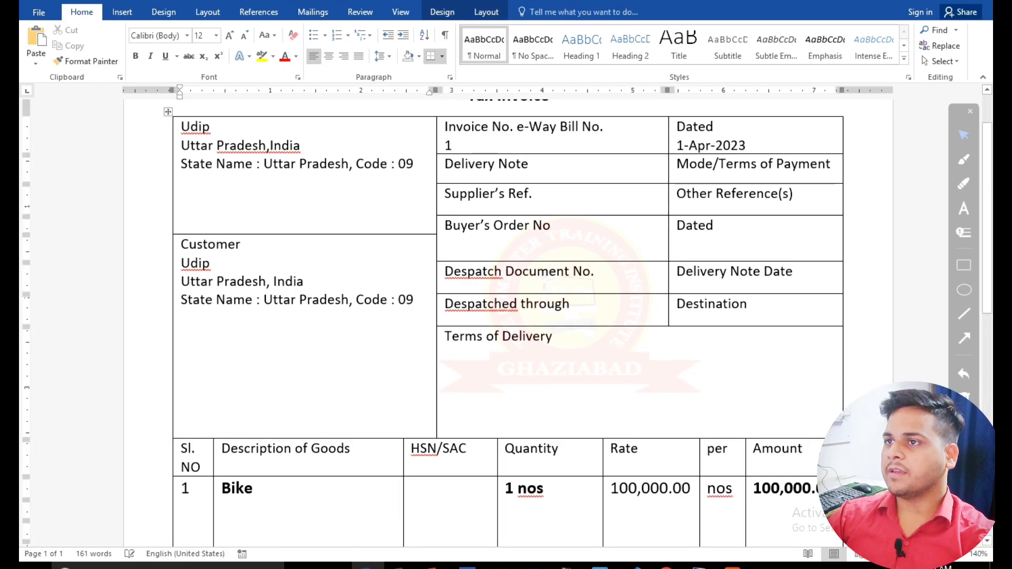
{"action": "scroll", "coordinate": [711, 389], "scroll_direction": "down", "scroll_amount": 10}
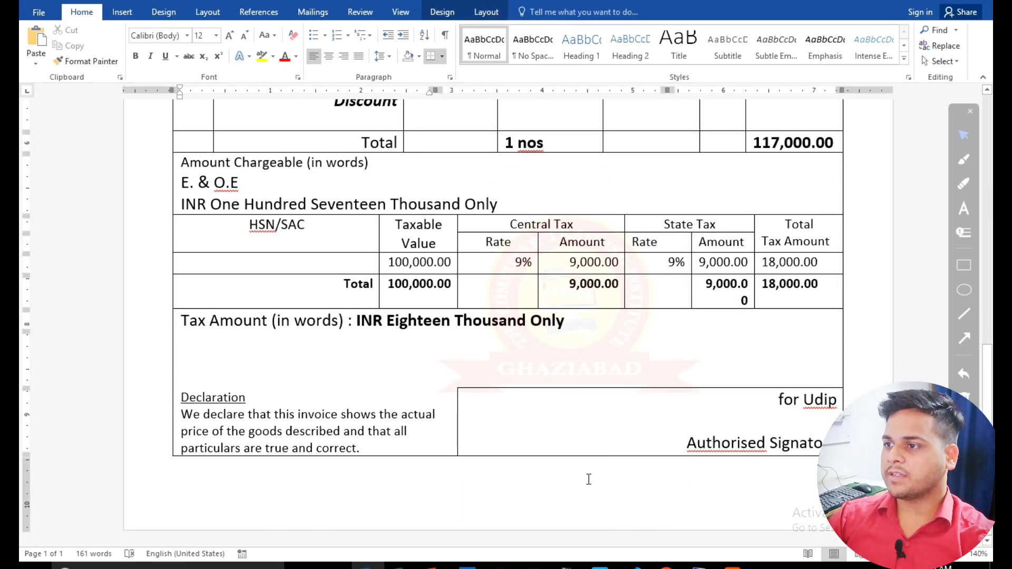
{"action": "scroll", "coordinate": [585, 477], "scroll_direction": "up", "scroll_amount": 15}
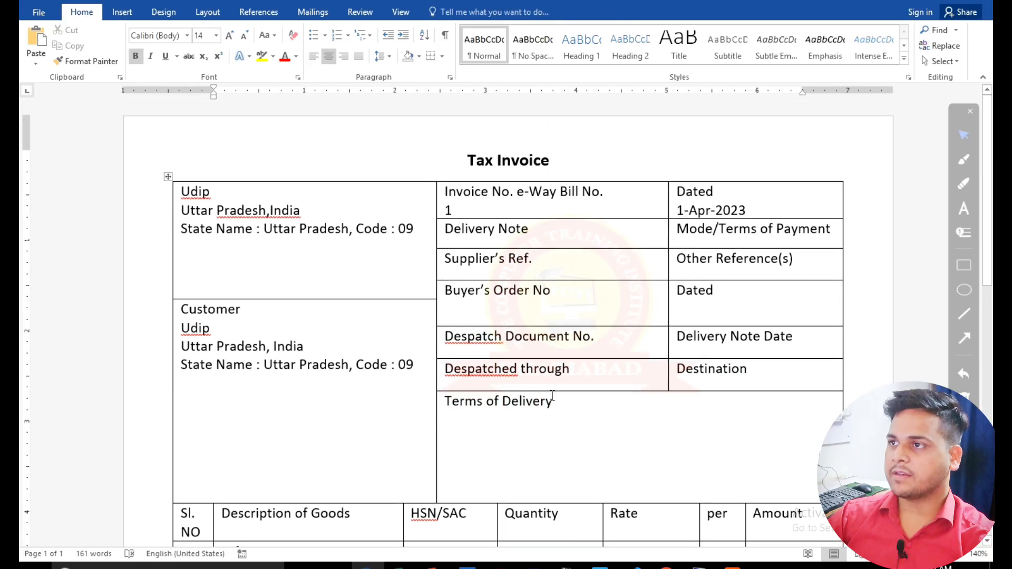
Zoom the document out to 110% and review the whole bill against the intended invoice layout.
{"action": "scroll", "coordinate": [552, 395], "scroll_direction": "down", "scroll_amount": 9, "text": "ctrl"}
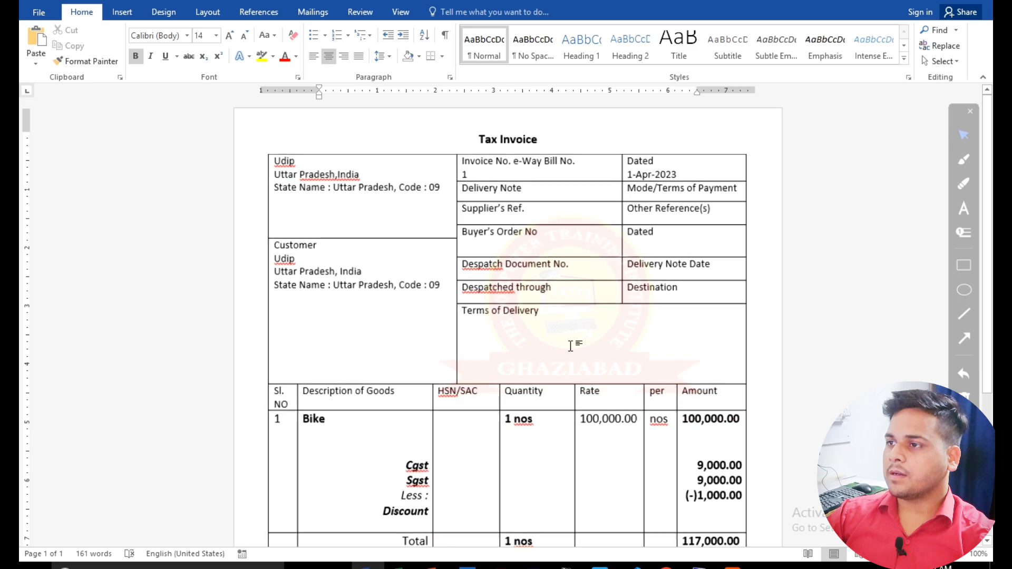
{"action": "scroll", "coordinate": [570, 346], "scroll_direction": "down", "scroll_amount": 1, "text": "ctrl"}
{"action": "scroll", "coordinate": [570, 346], "scroll_direction": "up", "scroll_amount": 3}
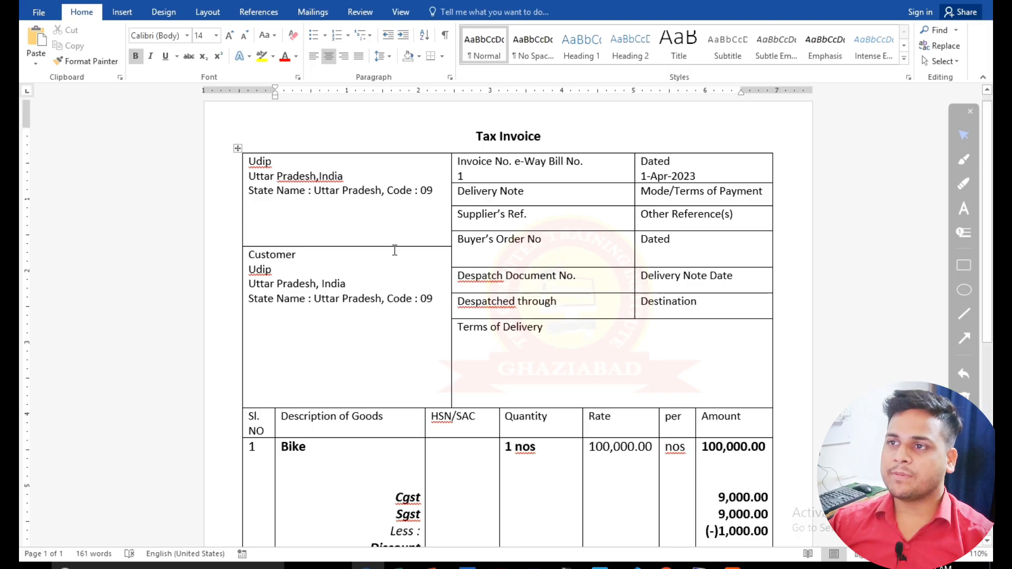
{"action": "scroll", "coordinate": [294, 294], "scroll_direction": "up", "scroll_amount": 1}
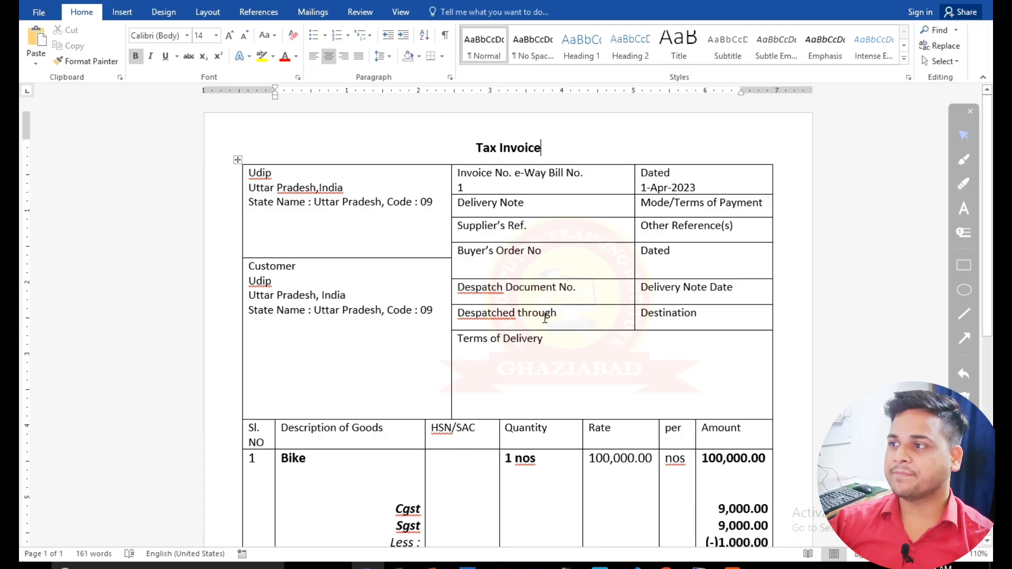
{"action": "scroll", "coordinate": [604, 311], "scroll_direction": "down", "scroll_amount": 5}
{"action": "scroll", "coordinate": [604, 311], "scroll_direction": "down", "scroll_amount": 3}
{"action": "scroll", "coordinate": [603, 311], "scroll_direction": "up", "scroll_amount": 10}
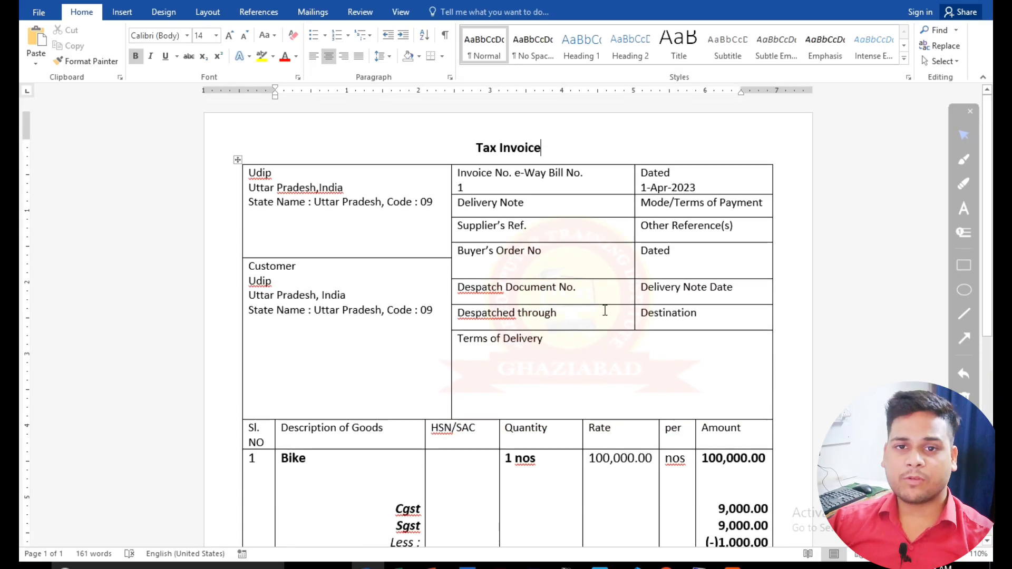